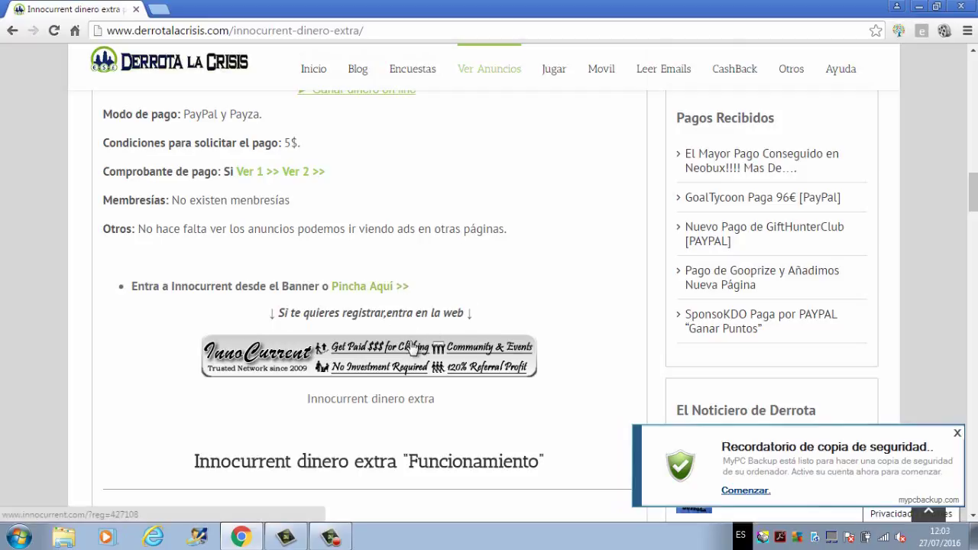
# - Open the InnoCurrent site from the article's banner and view its registration form, toggling the Terms of Use agreement on and off
pyautogui.click(382, 355)
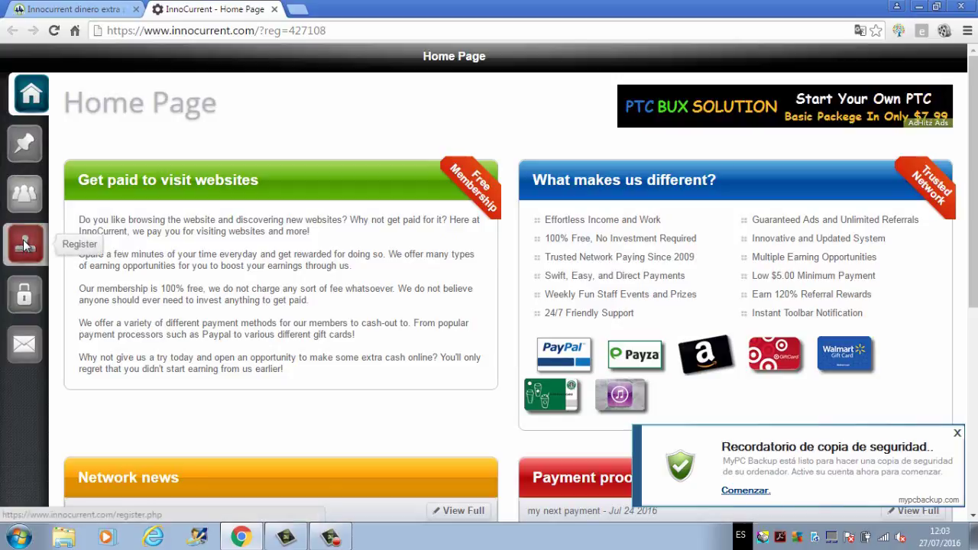
pyautogui.click(26, 248)
pyautogui.scroll(-2, 173, 291)
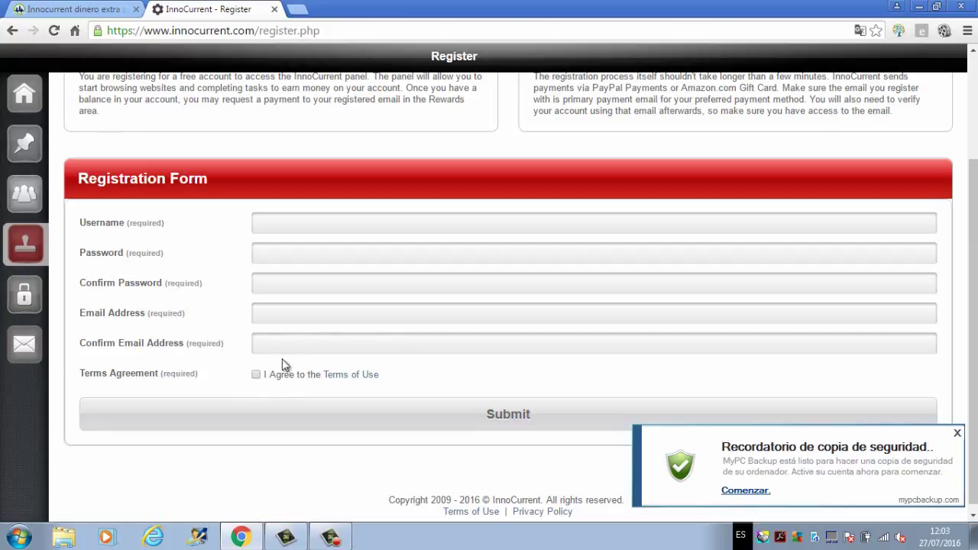
pyautogui.click(257, 375)
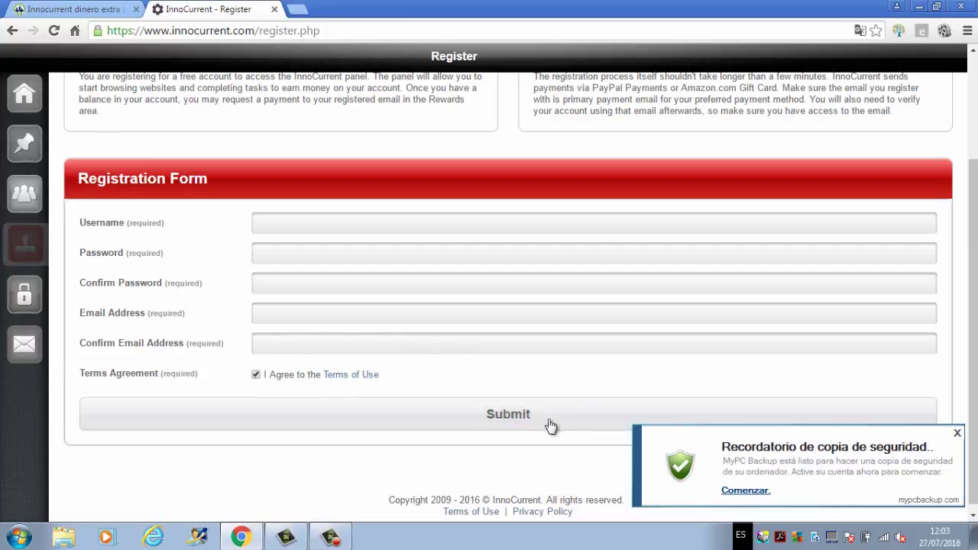
pyautogui.click(254, 375)
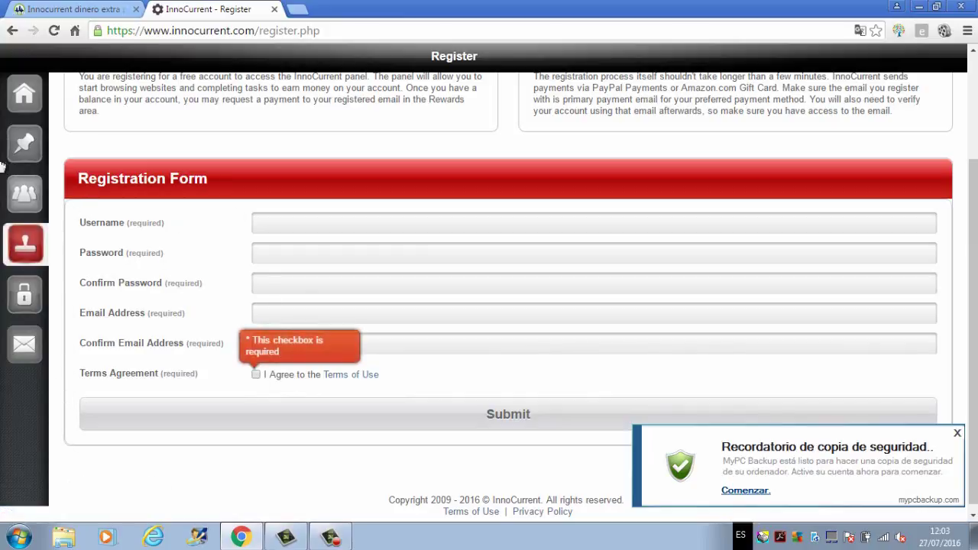
# - Log in to InnoCurrent with the account username and password
pyautogui.click(24, 294)
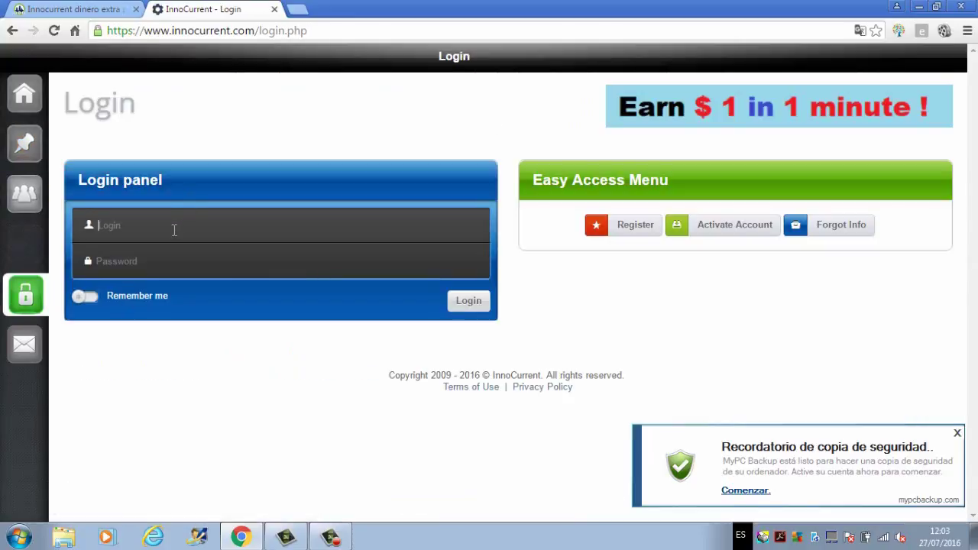
pyautogui.write('gaditano38')
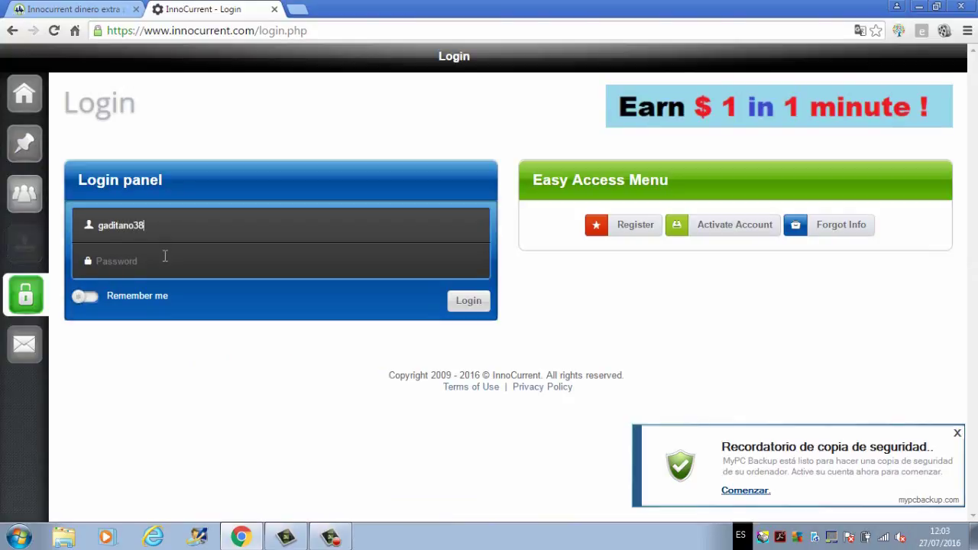
pyautogui.write('•')
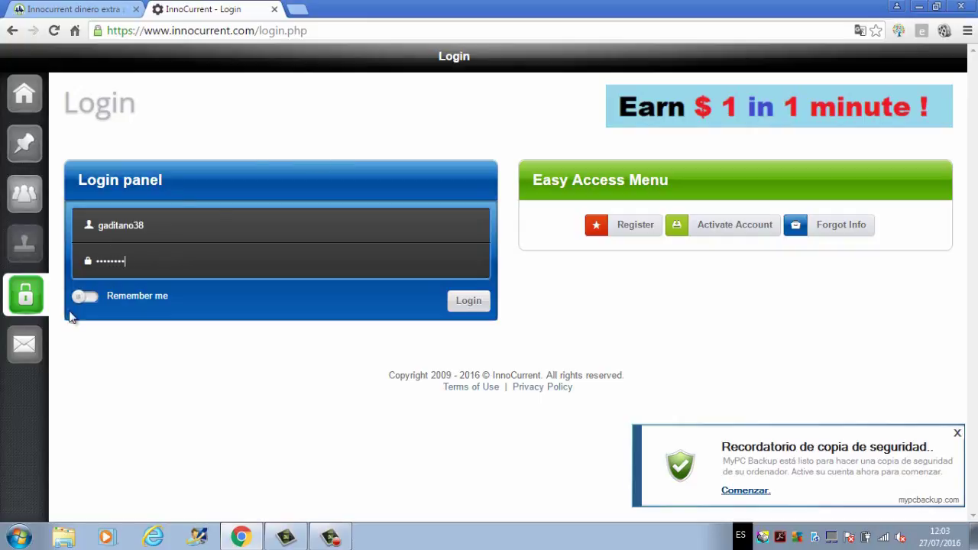
pyautogui.click(470, 301)
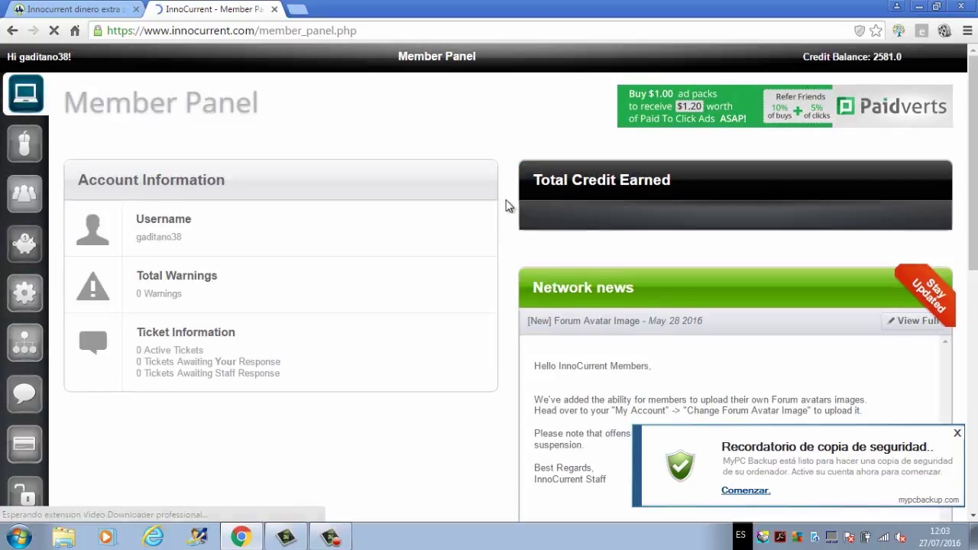
pyautogui.click(24, 143)
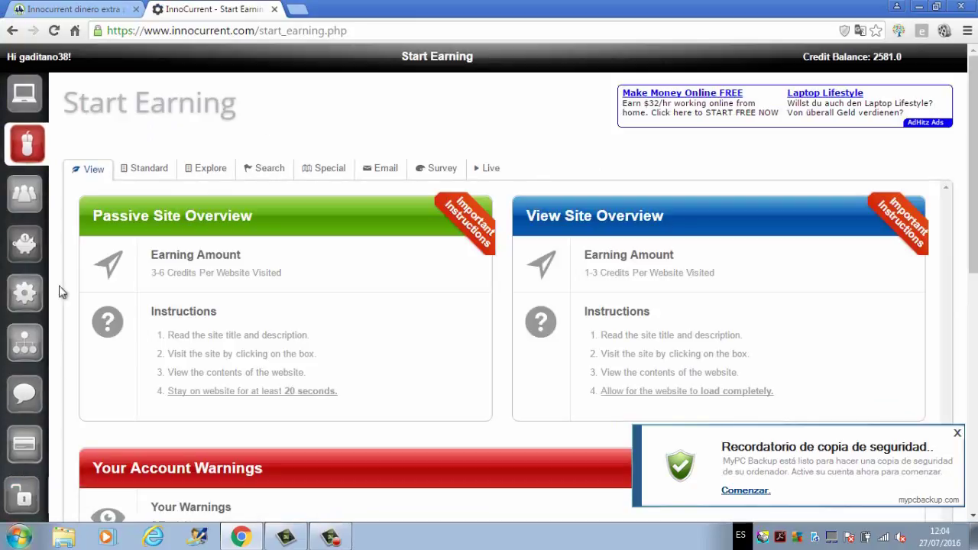
pyautogui.click(16, 98)
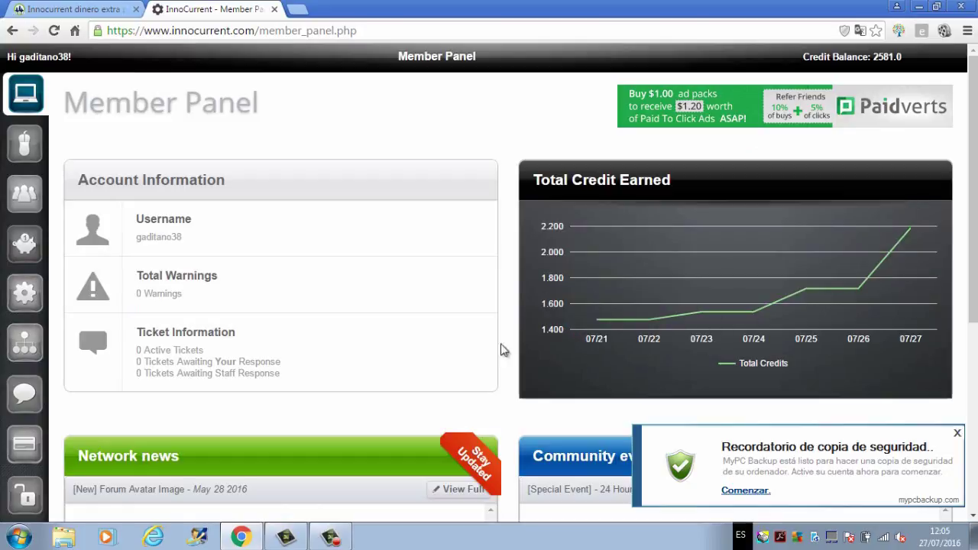
pyautogui.scroll(-4, 221, 353)
pyautogui.scroll(3, 220, 353)
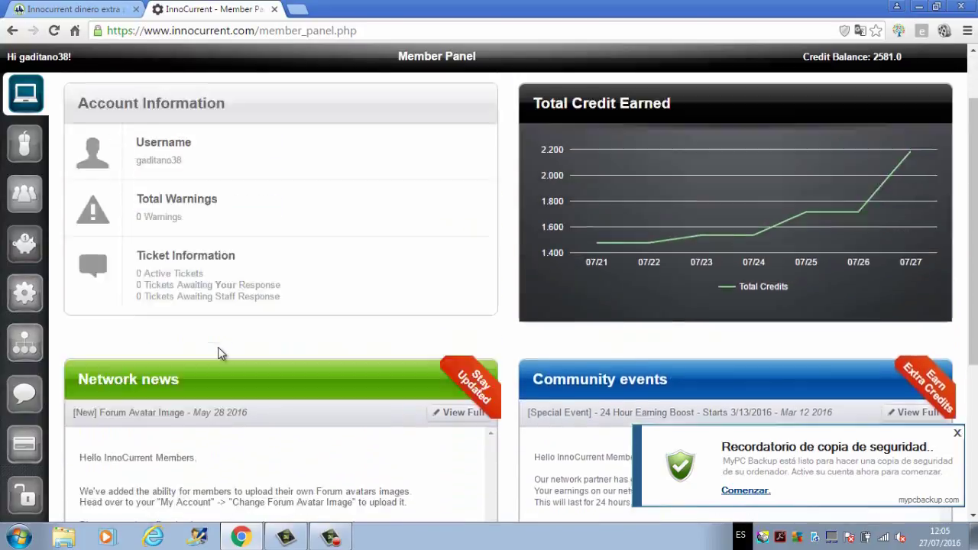
pyautogui.scroll(-4, 220, 353)
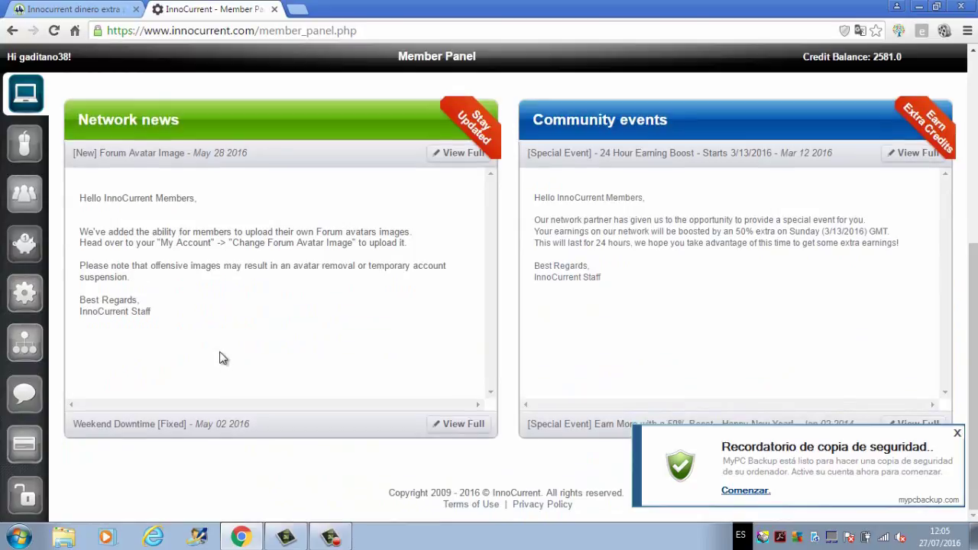
pyautogui.scroll(5, 220, 357)
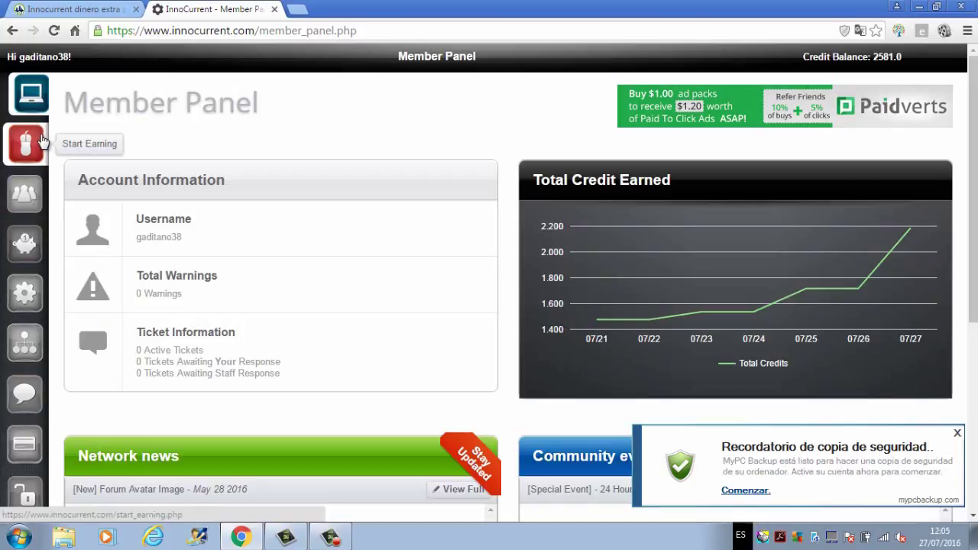
# - Open the Start Earning page and view its account warnings and lists of passive and view sites
pyautogui.click(42, 142)
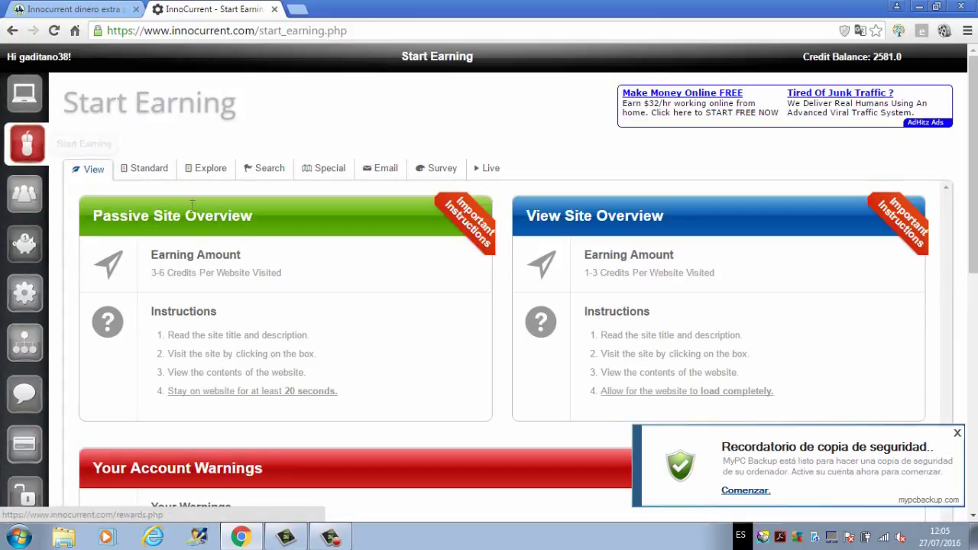
pyautogui.scroll(-3, 157, 198)
pyautogui.scroll(-2, 229, 273)
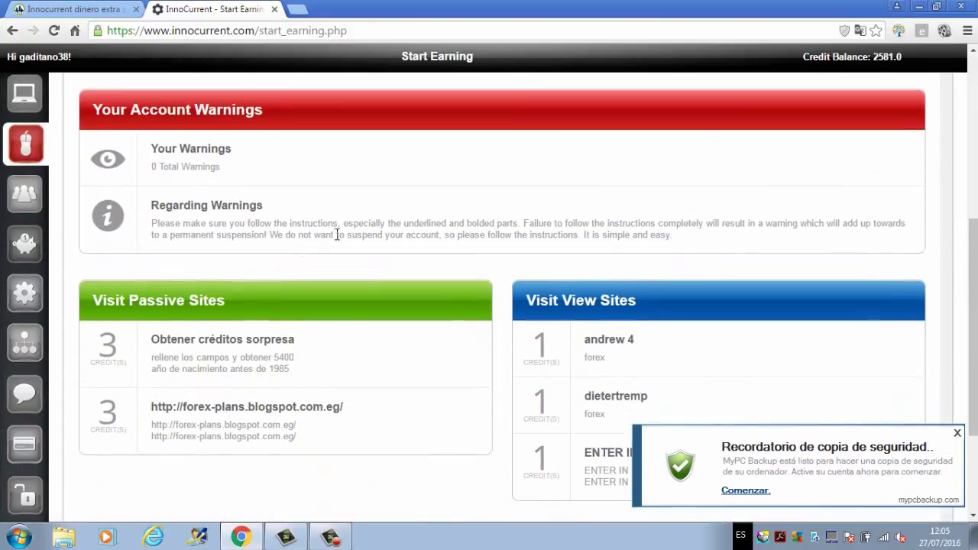
# - Translate the Start Earning page into Spanish, look over its instructions and warnings, and restore the original language
pyautogui.rightClick(406, 188)
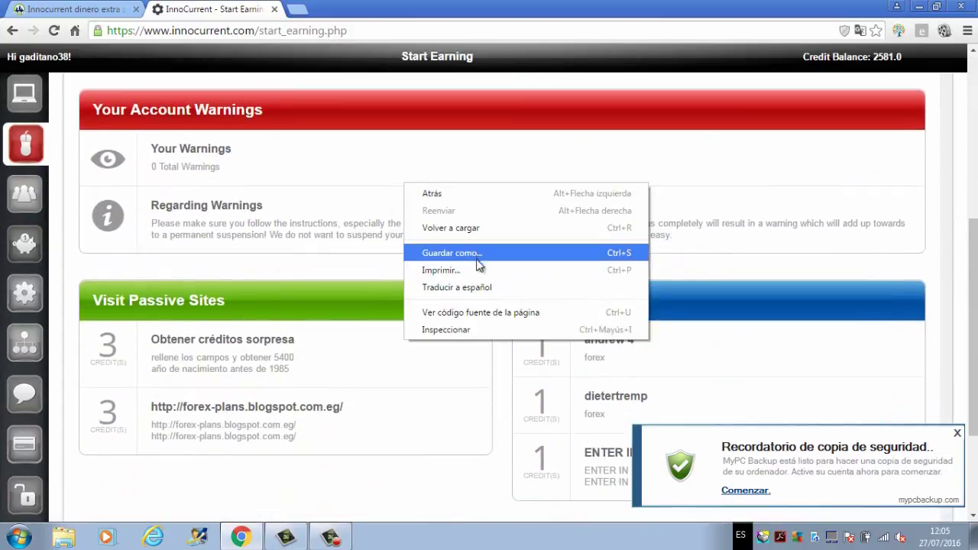
pyautogui.click(490, 291)
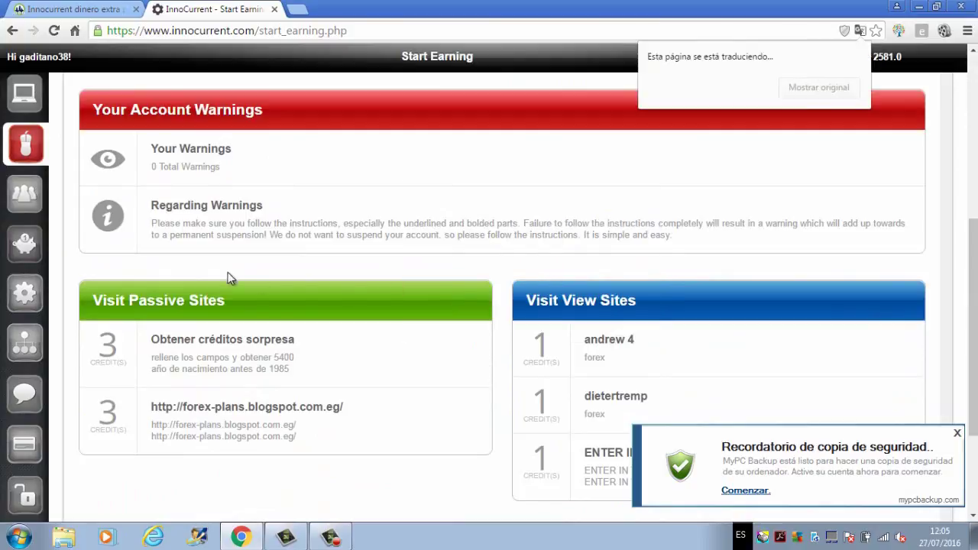
pyautogui.scroll(4, 218, 253)
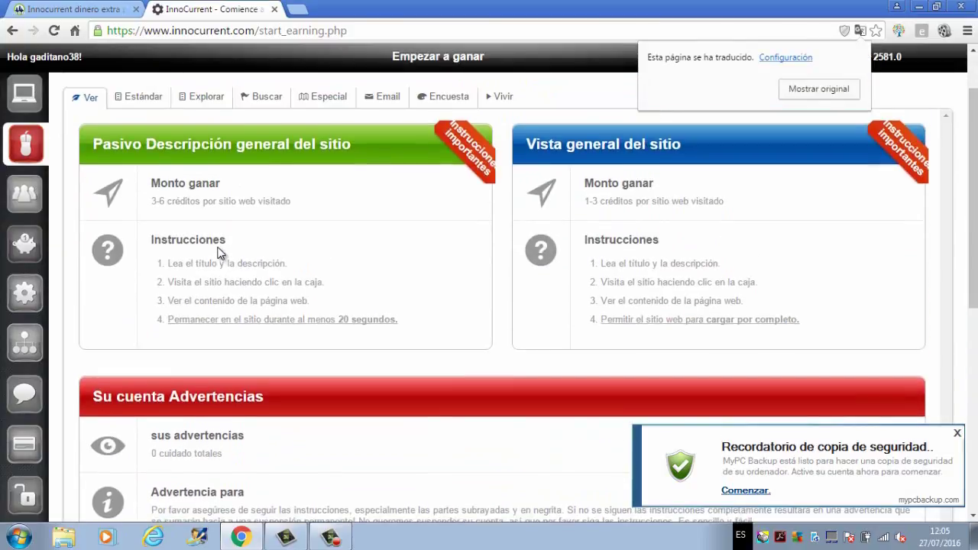
pyautogui.scroll(-4, 218, 253)
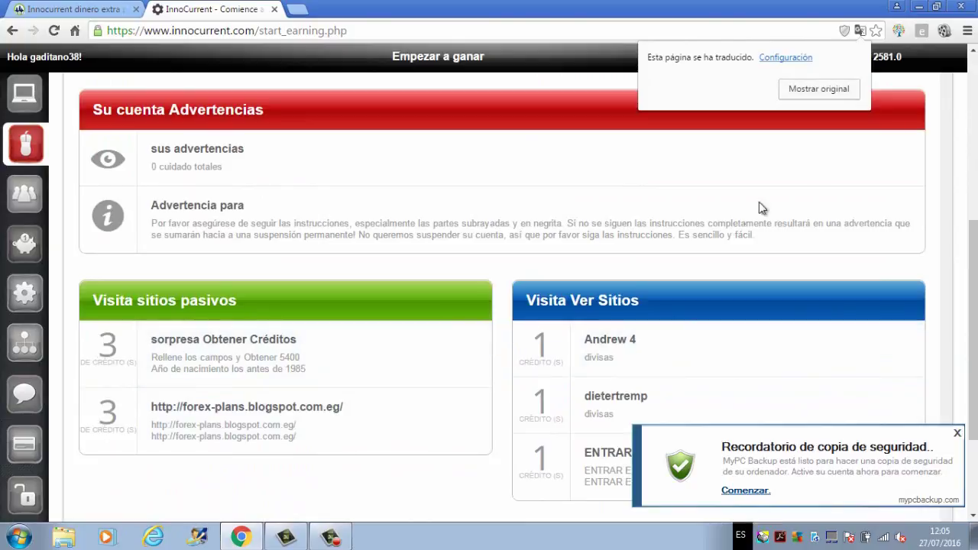
pyautogui.click(841, 95)
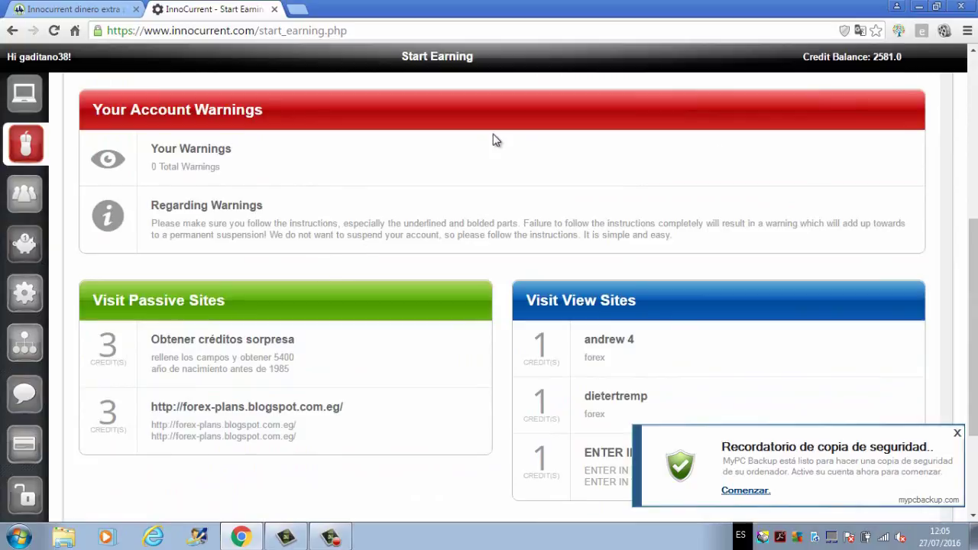
# - Translate the Start Earning page into Spanish and read the instructions for visiting passive sites
pyautogui.rightClick(495, 165)
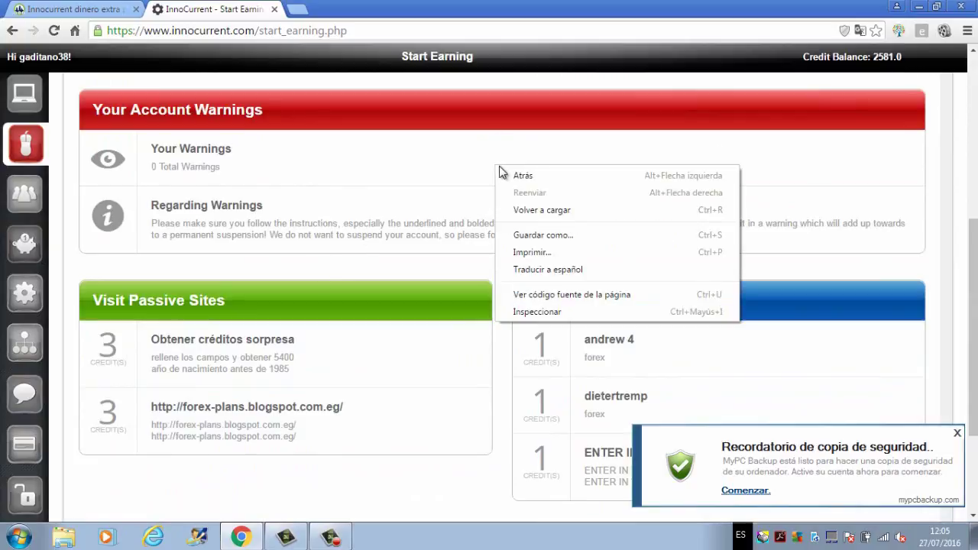
pyautogui.click(547, 270)
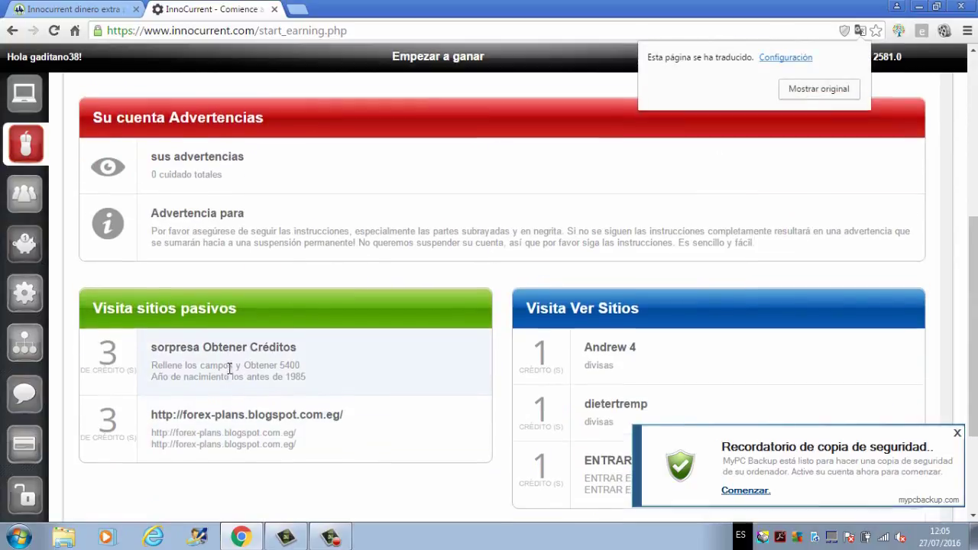
pyautogui.scroll(3, 229, 369)
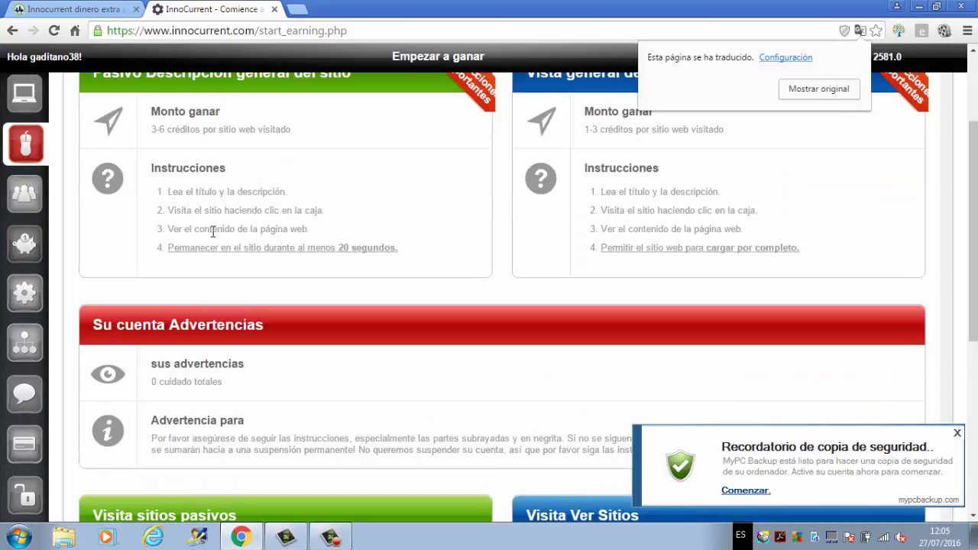
pyautogui.moveTo(262, 226)
pyautogui.scroll(-4, 303, 290)
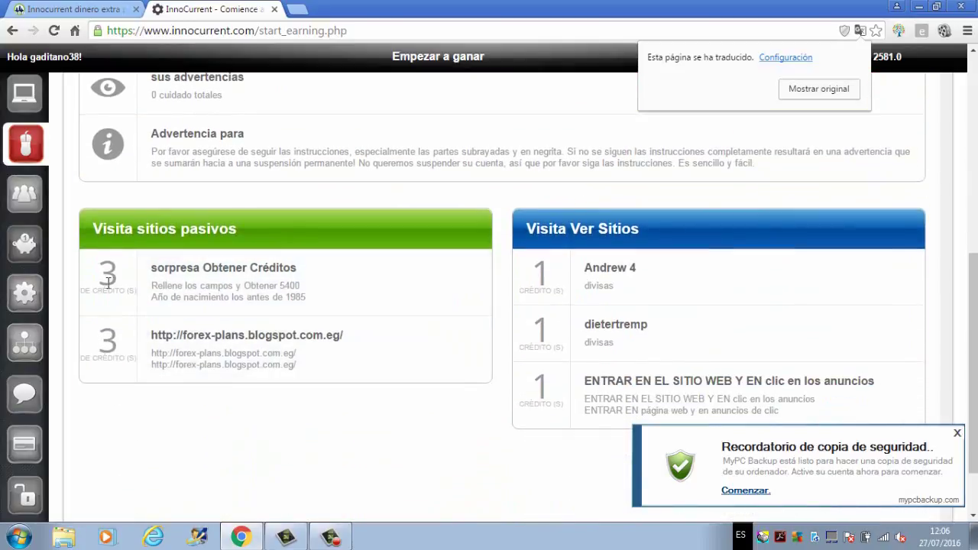
# - Visit the passive site "sorpresa Obtener Créditos" and return to the InnoCurrent page, leaving the ad open
pyautogui.click(208, 284)
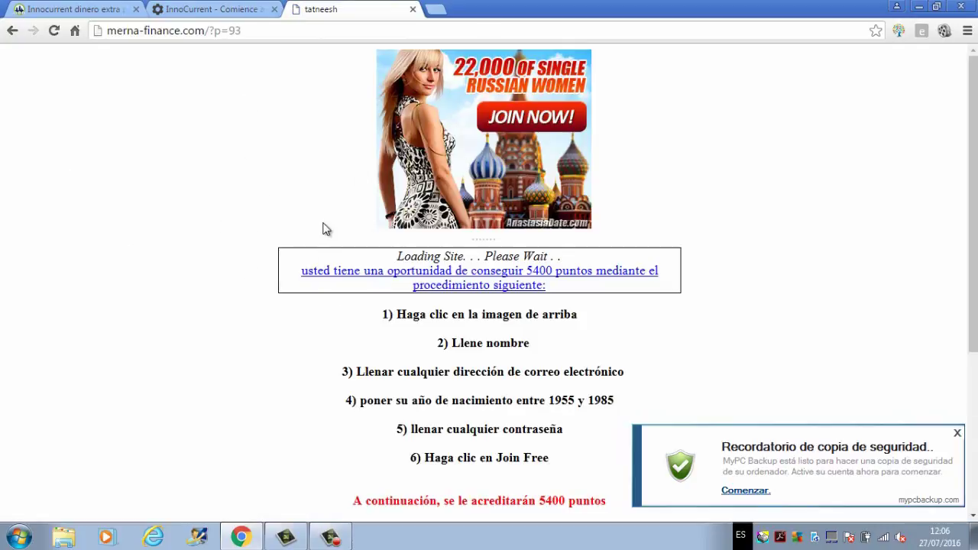
pyautogui.click(52, 8)
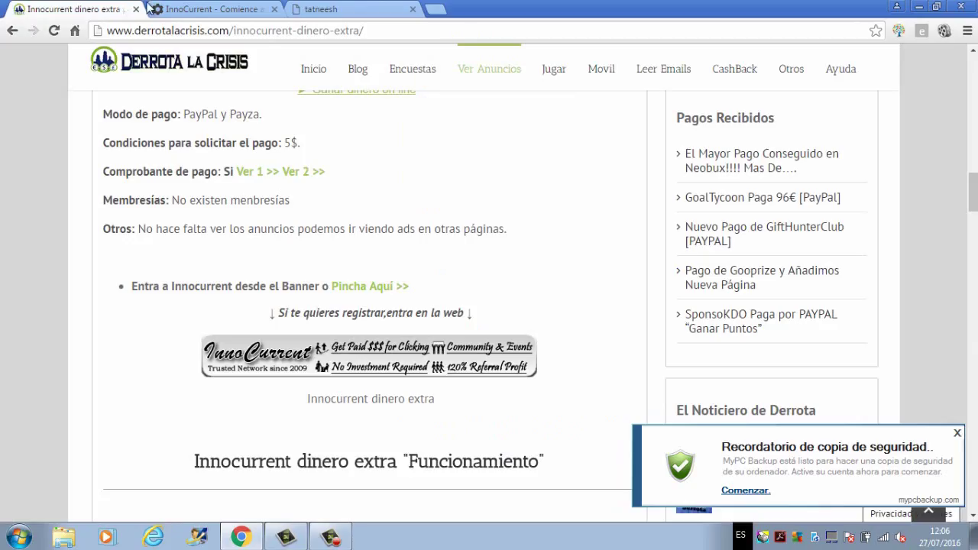
pyautogui.click(186, 8)
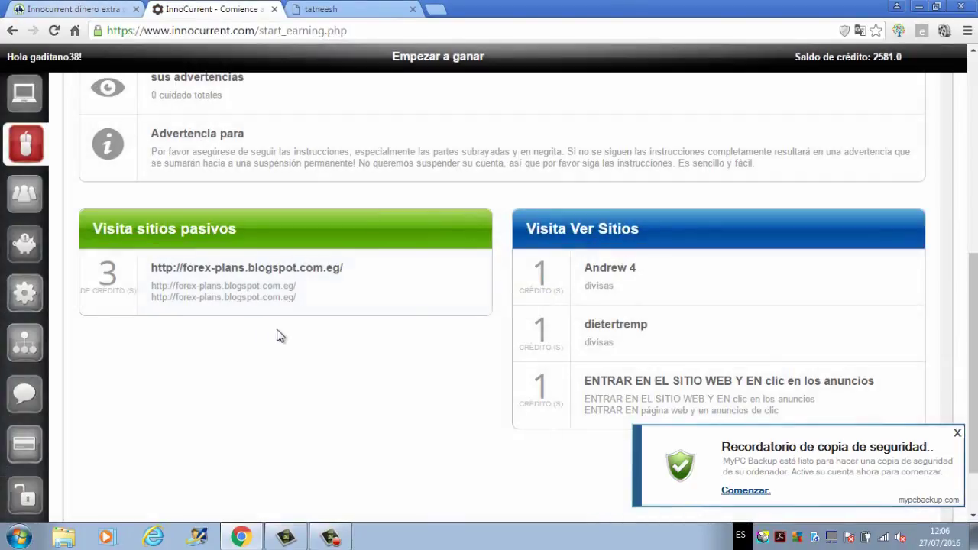
# - Return to the Innocurrent dinero extra article and review its description, recommendations and characteristics
pyautogui.click(48, 10)
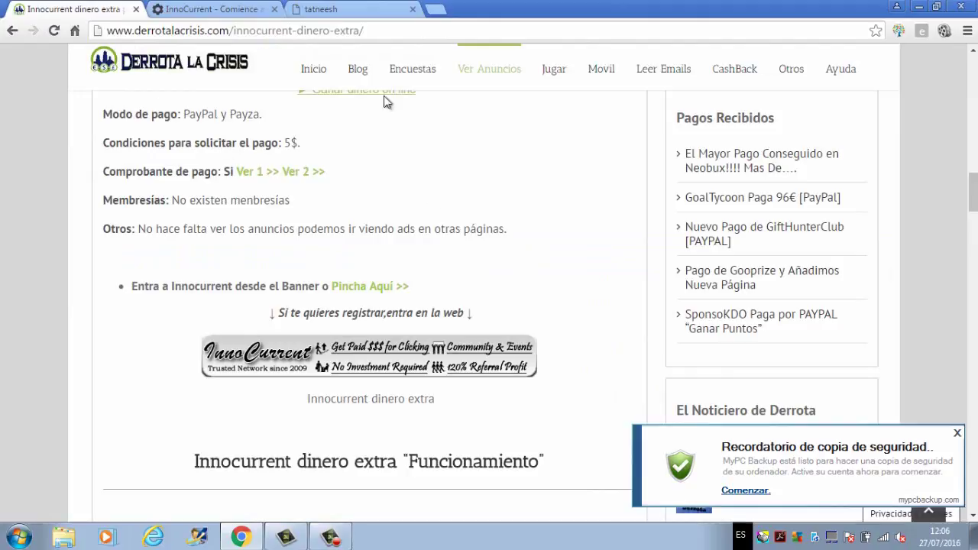
pyautogui.scroll(15, 303, 251)
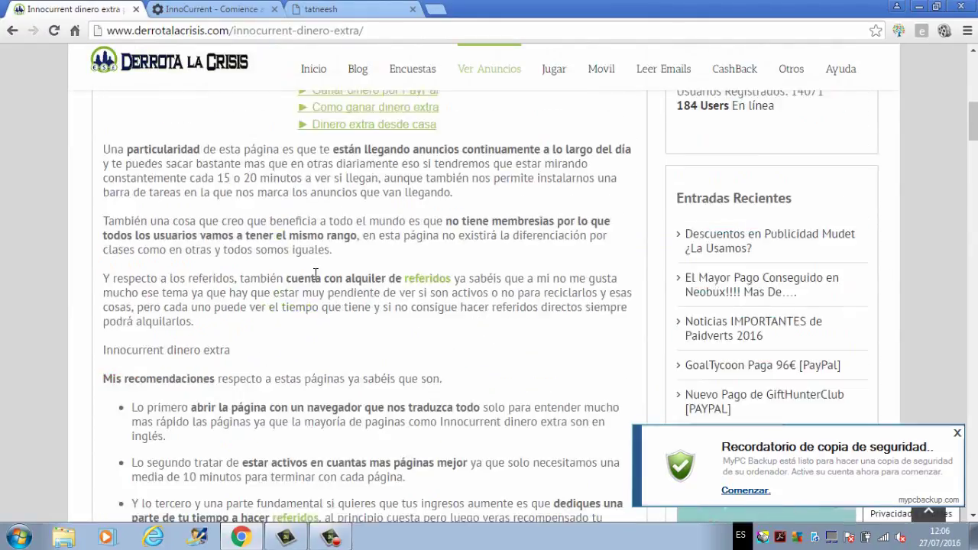
pyautogui.scroll(3, 315, 279)
pyautogui.scroll(-8, 315, 283)
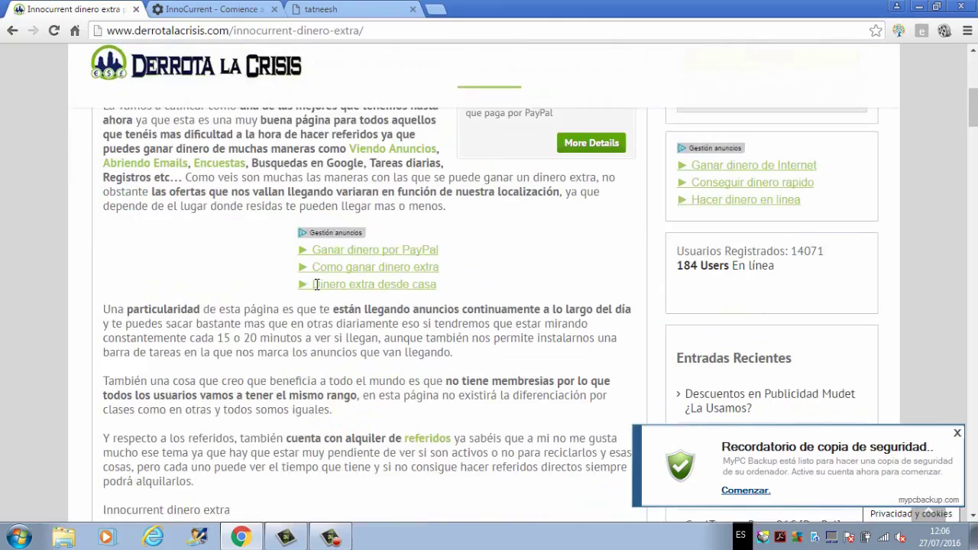
pyautogui.scroll(-5, 315, 292)
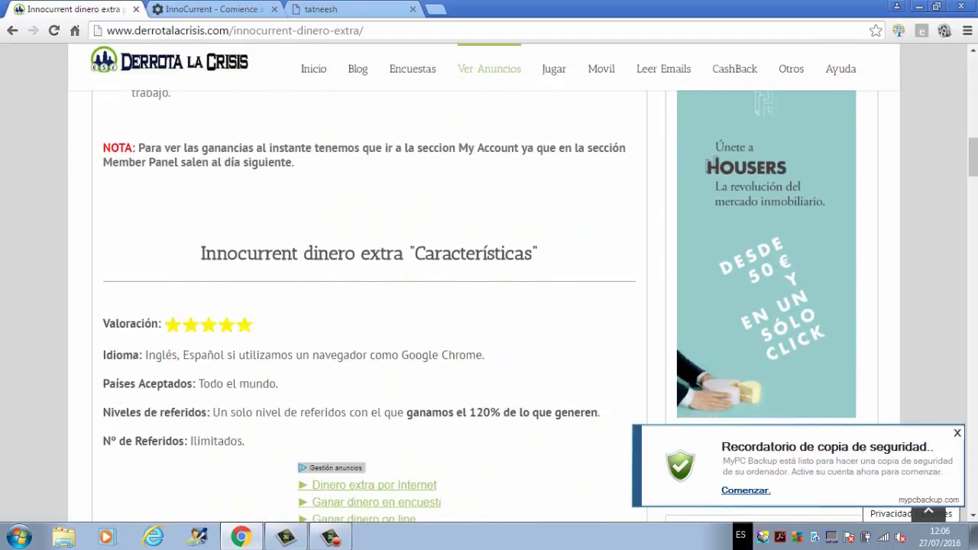
# - Dismiss the backup reminder and go back to the beginning of the Innocurrent dinero extra article
pyautogui.click(957, 435)
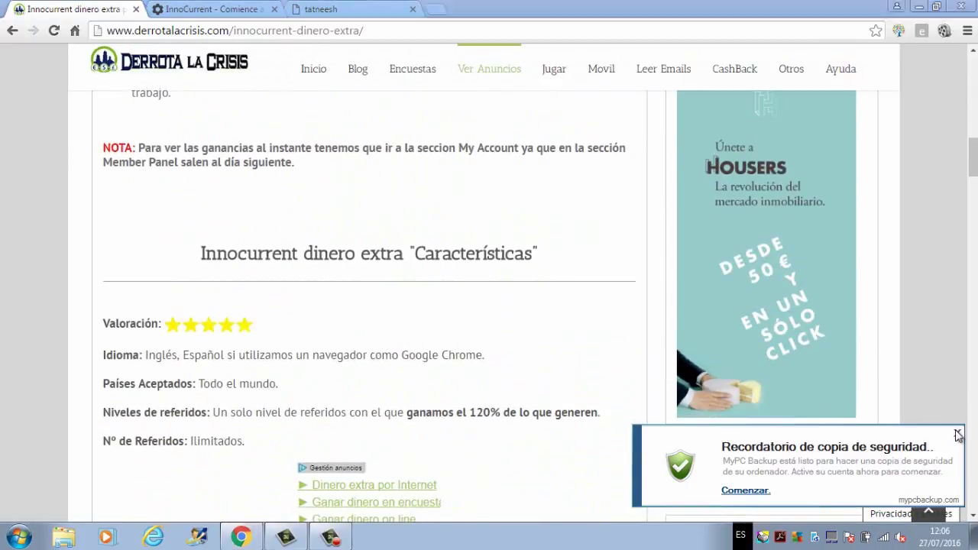
pyautogui.scroll(-1, 275, 264)
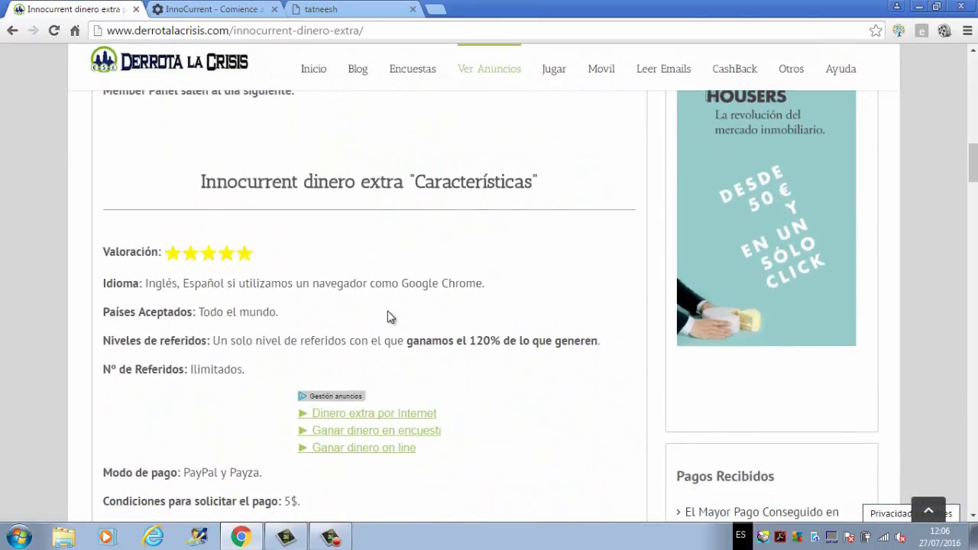
pyautogui.scroll(10, 500, 298)
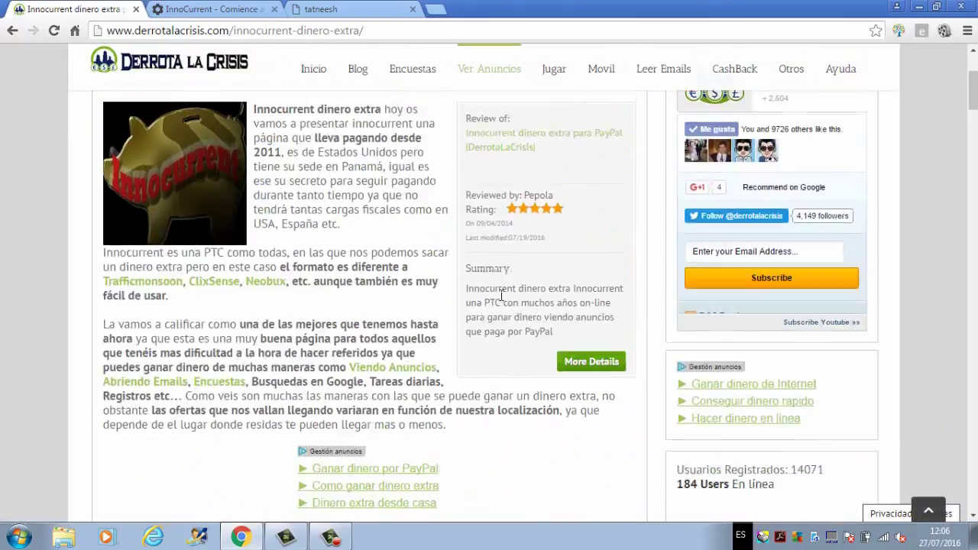
pyautogui.scroll(3, 500, 298)
pyautogui.moveTo(375, 177)
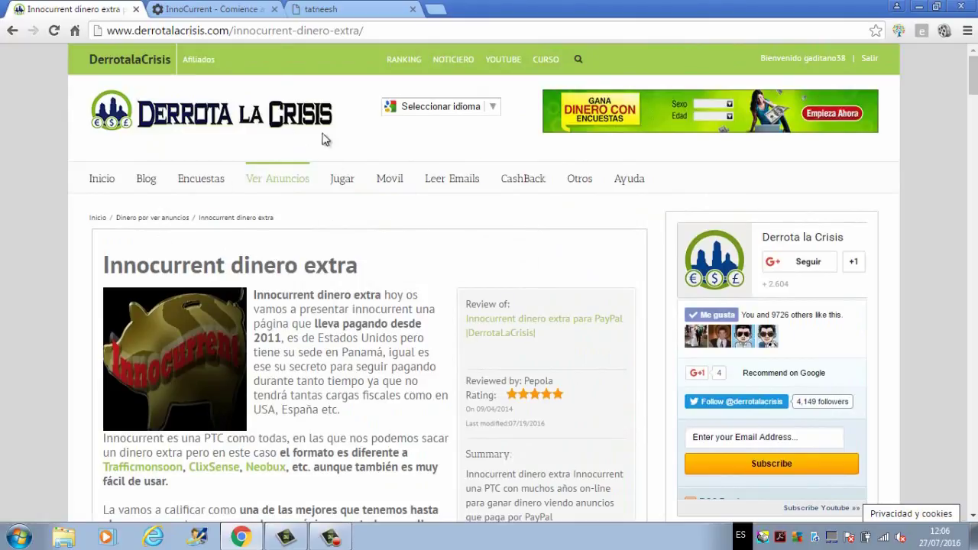
# - Check the open passive site ad, close it and reload the InnoCurrent Start Earning page to update the credit balance
pyautogui.click(321, 9)
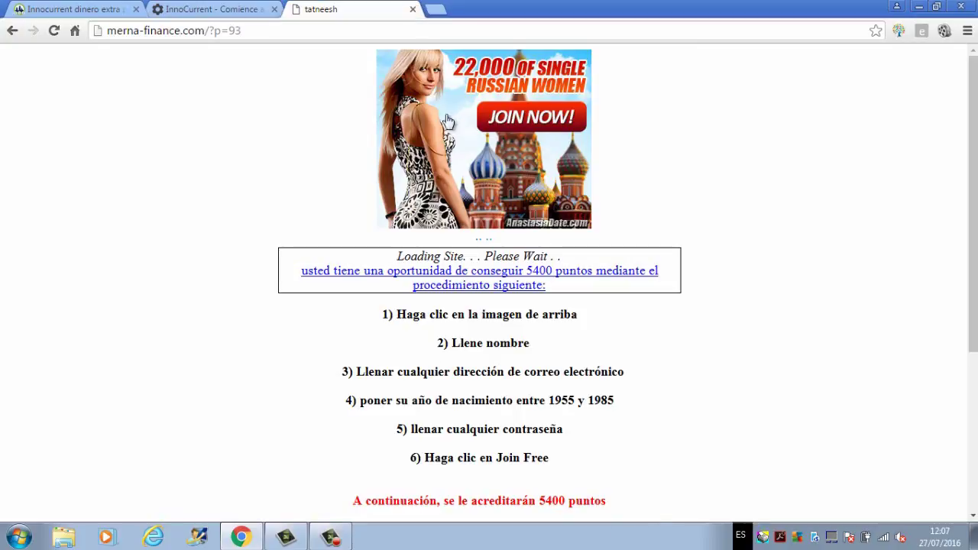
pyautogui.click(413, 9)
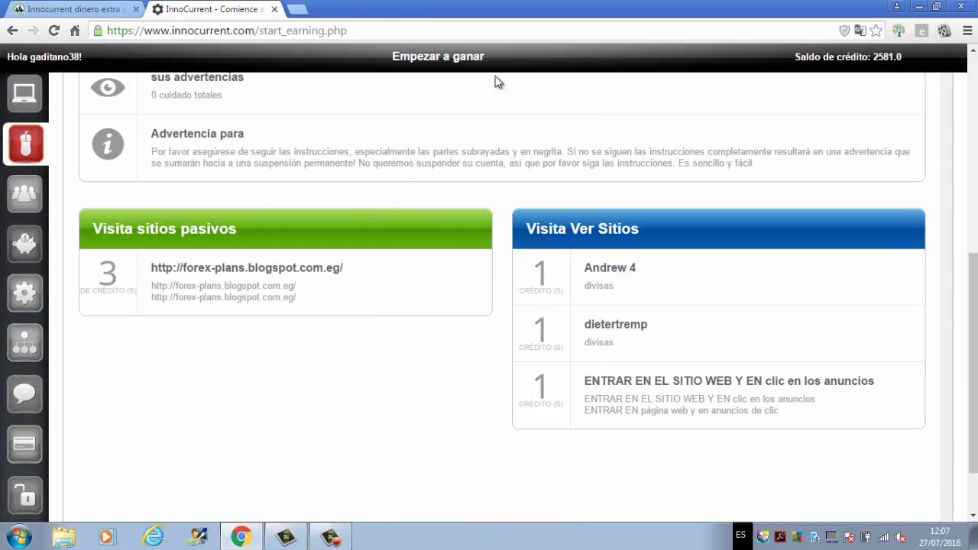
pyautogui.click(54, 31)
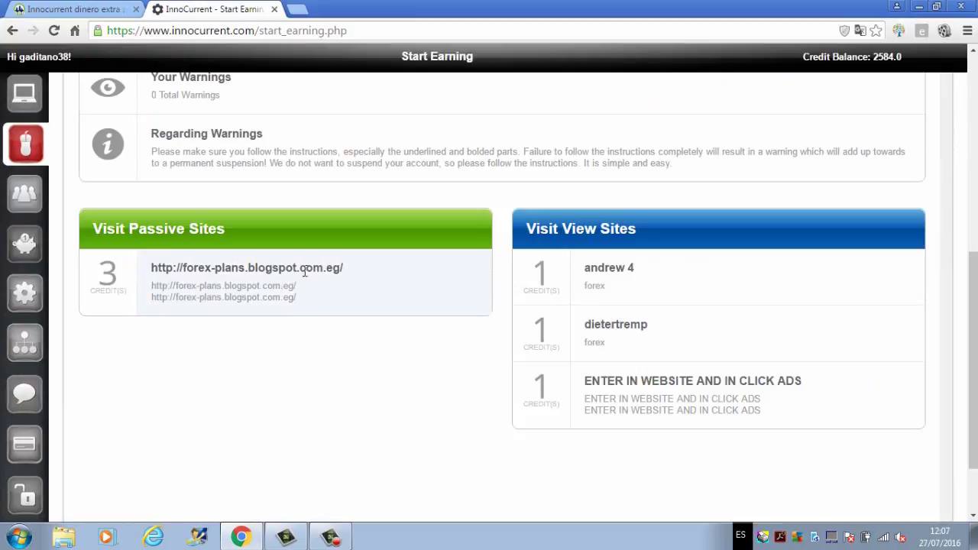
# - Translate the reloaded Start Earning page into Spanish and read the instructions for visiting view sites
pyautogui.scroll(4, 300, 286)
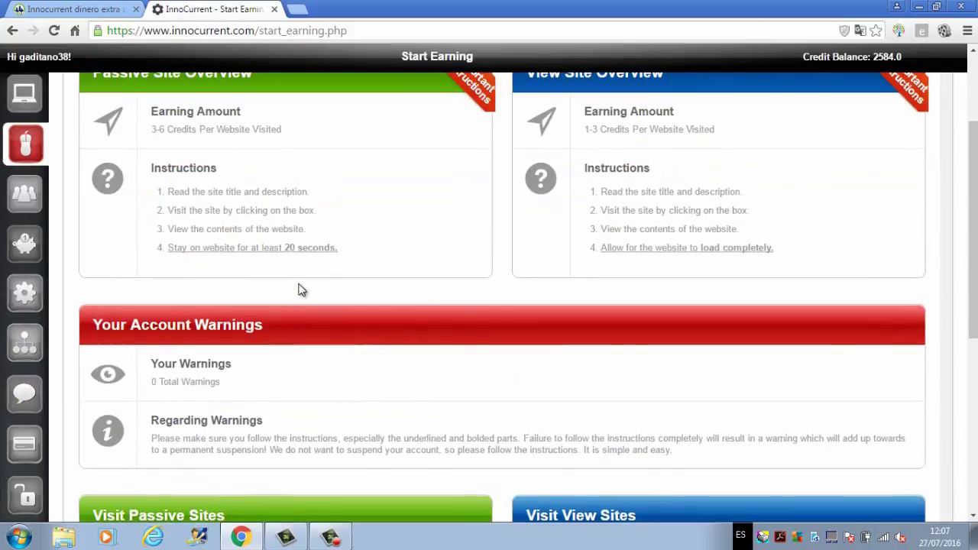
pyautogui.rightClick(474, 197)
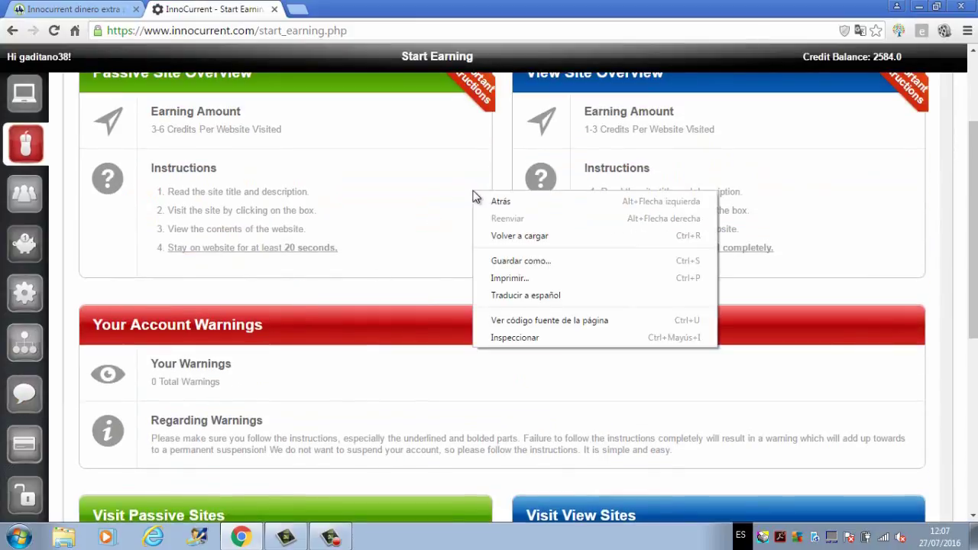
pyautogui.click(516, 295)
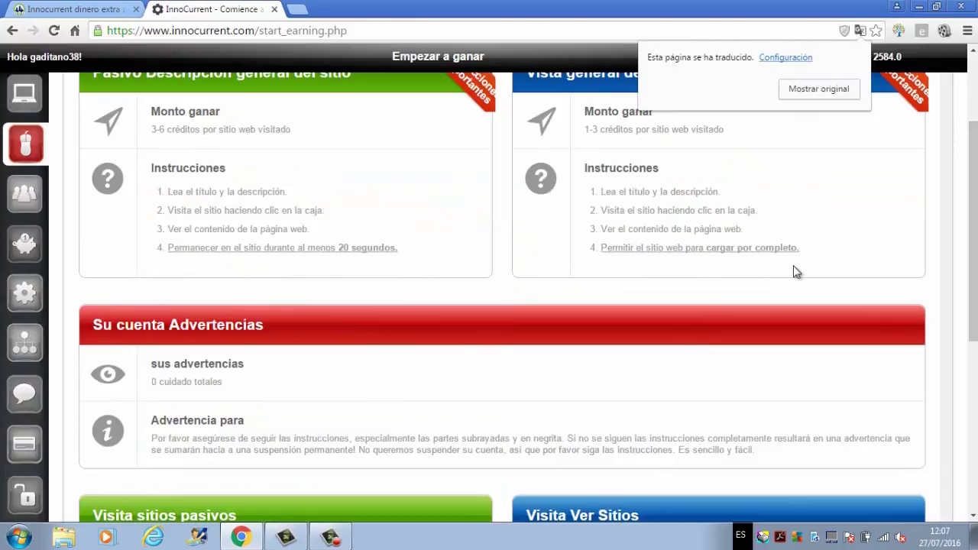
pyautogui.scroll(-3, 795, 272)
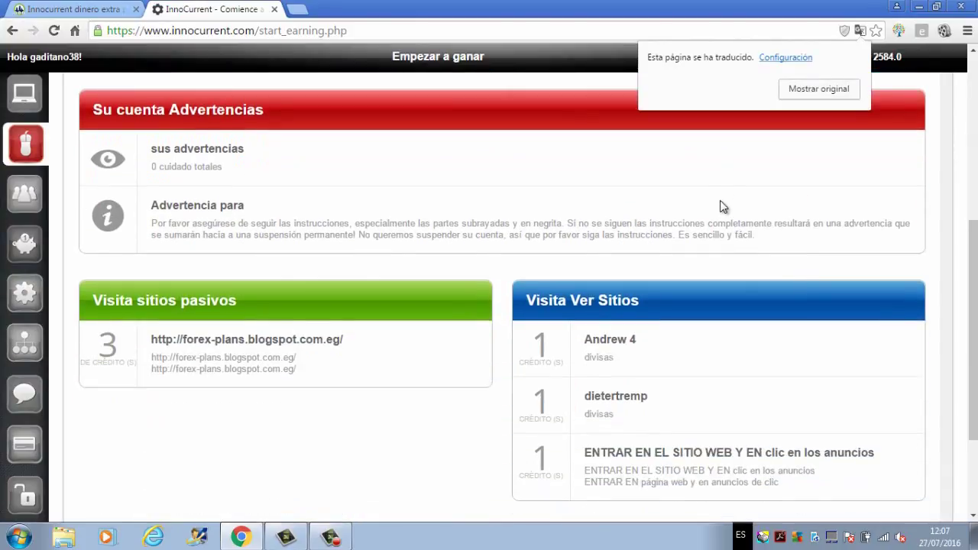
pyautogui.scroll(3, 721, 206)
pyautogui.scroll(-2, 720, 235)
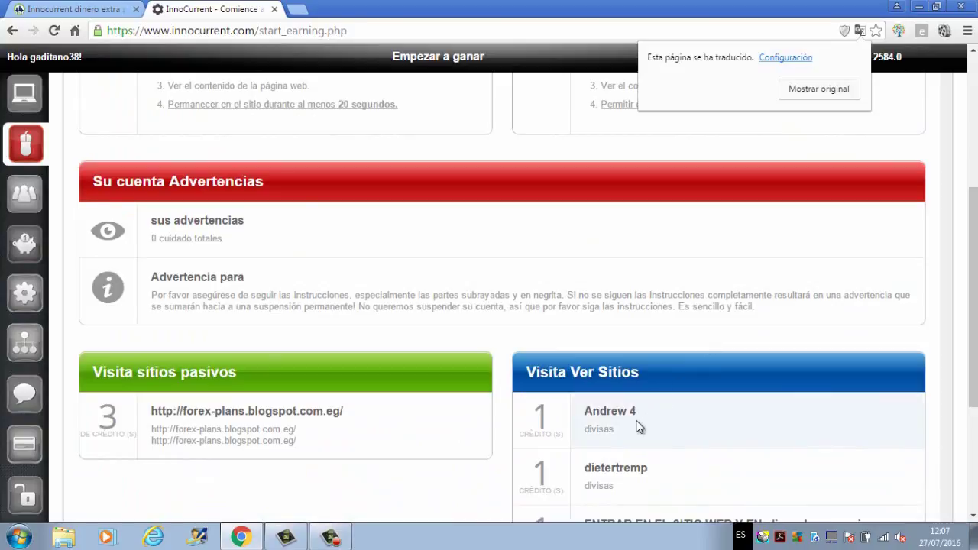
# - Visit the first 1-credit view site about forex, continue to its website, look through it, close it and reload Start Earning
pyautogui.click(594, 422)
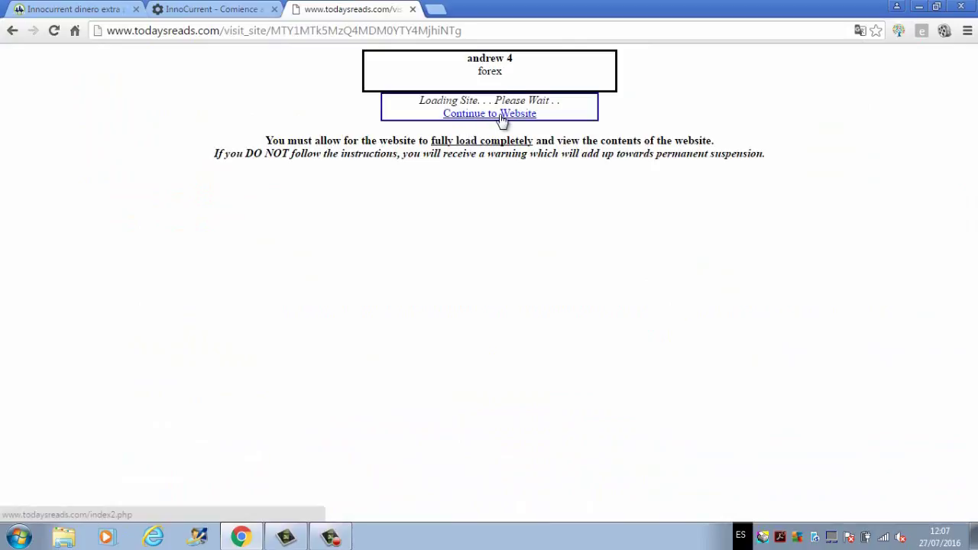
pyautogui.click(501, 113)
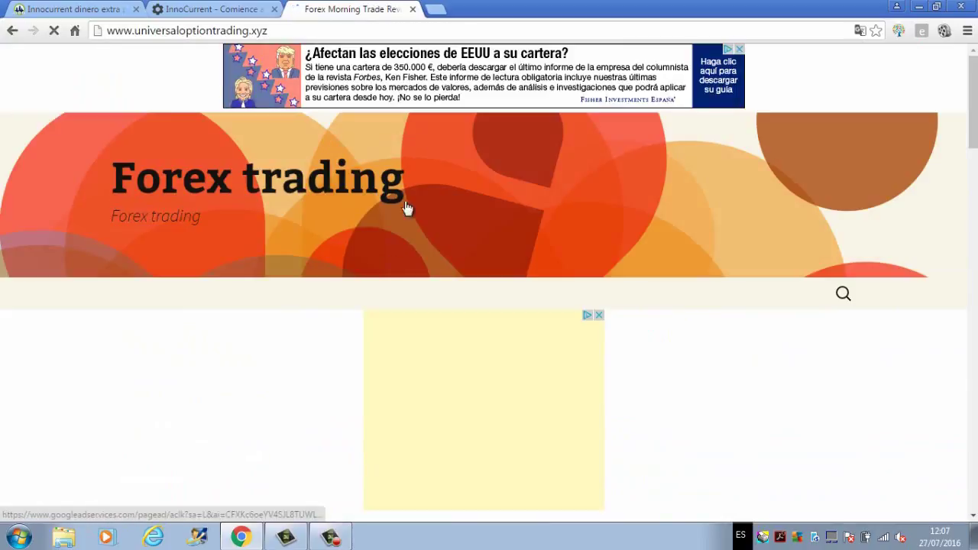
pyautogui.scroll(-7, 535, 315)
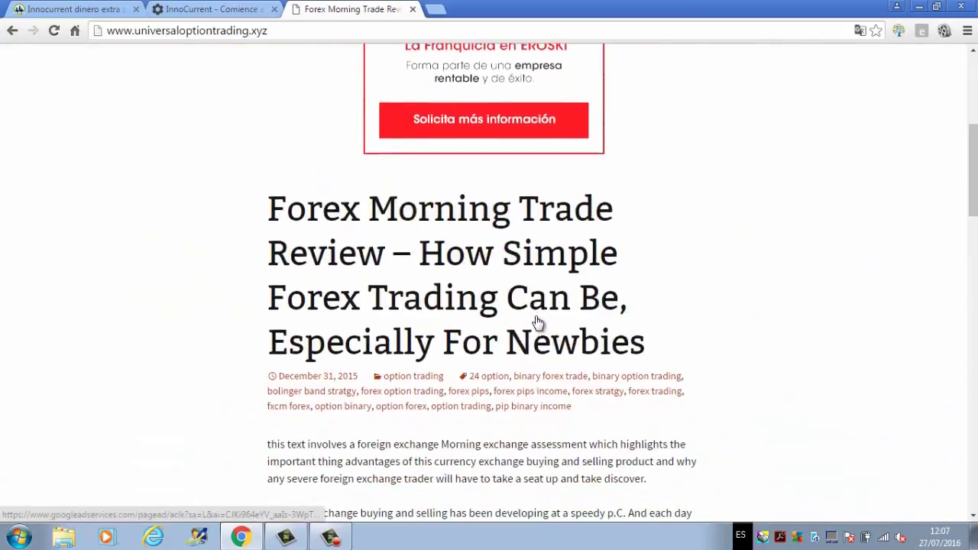
pyautogui.scroll(7, 535, 323)
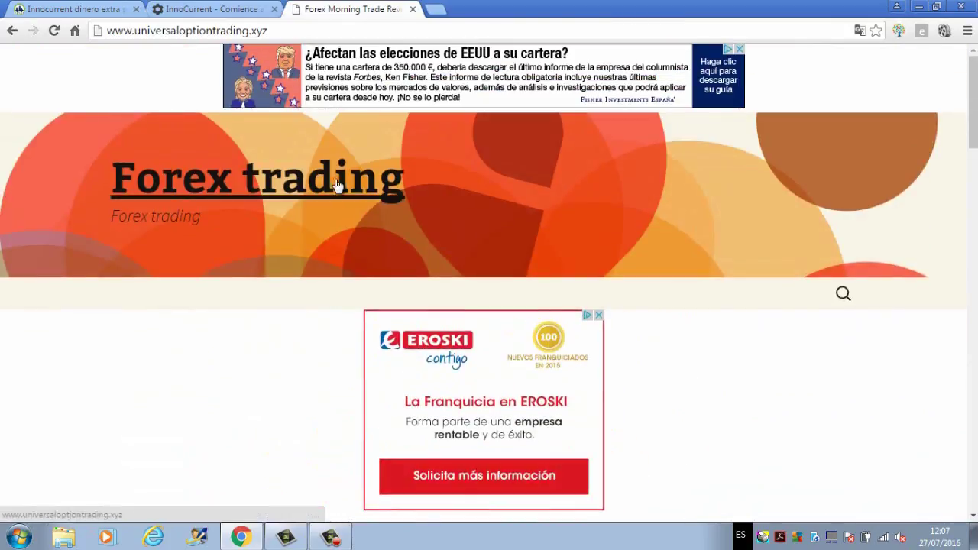
pyautogui.click(413, 10)
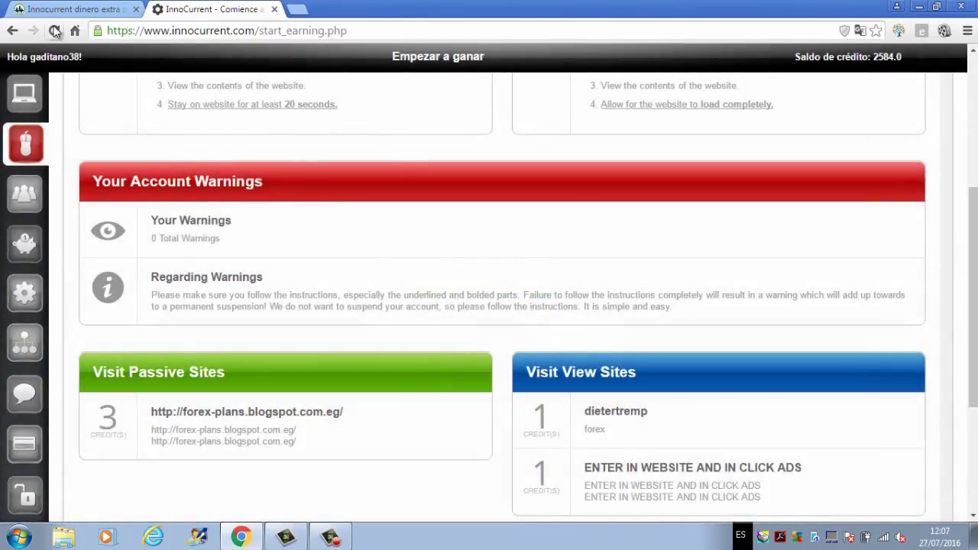
pyautogui.click(54, 30)
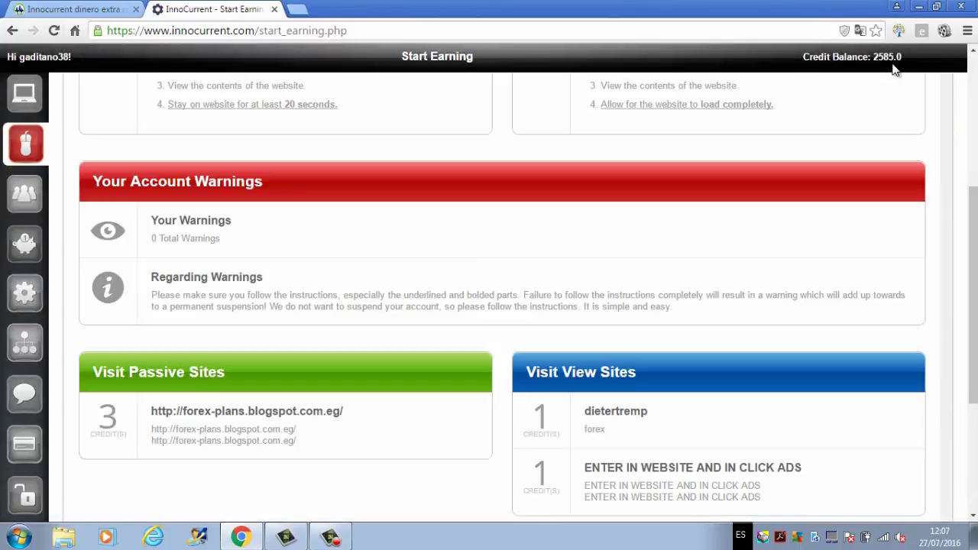
# - Review the passive and view site overviews, the account warnings and the sites still available to visit
pyautogui.scroll(4, 484, 454)
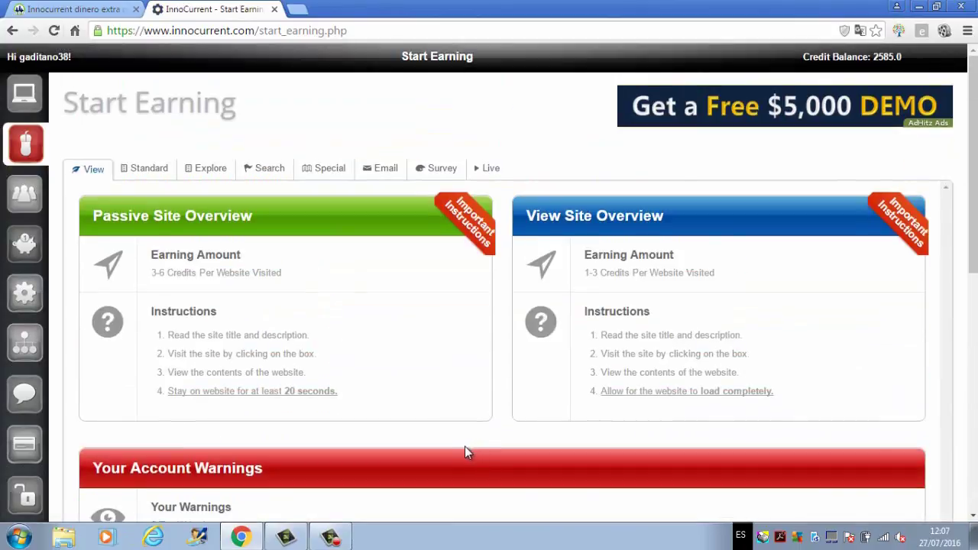
pyautogui.scroll(-2, 400, 382)
pyautogui.scroll(2, 390, 393)
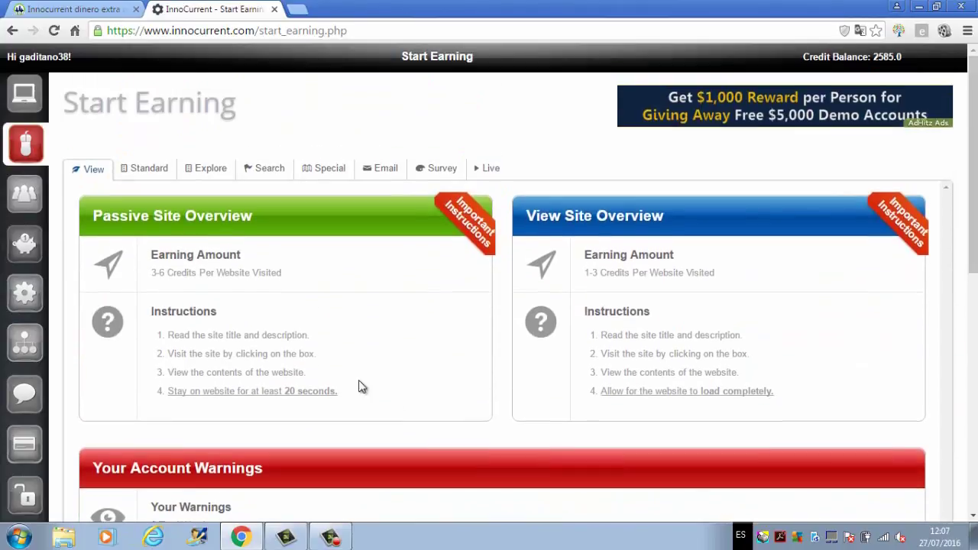
pyautogui.scroll(-3, 116, 337)
pyautogui.scroll(3, 115, 350)
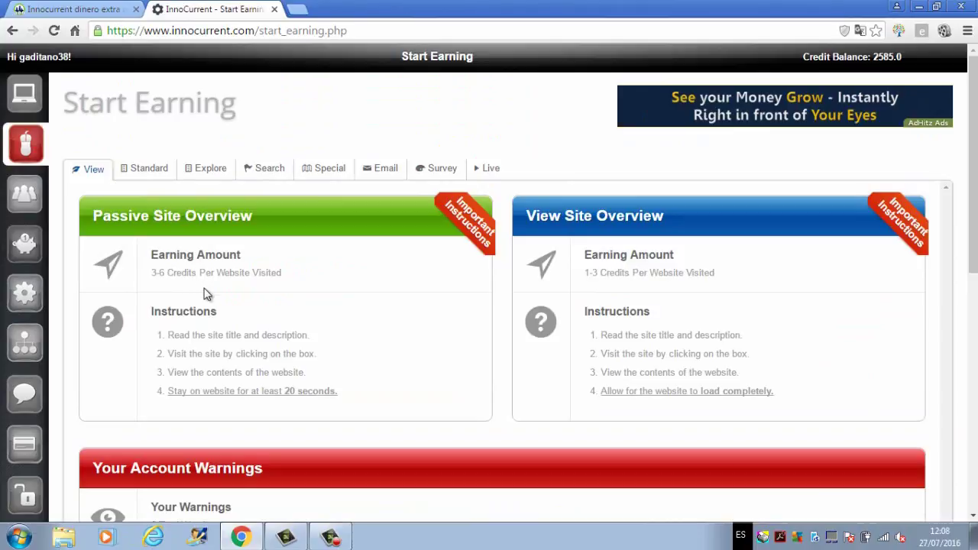
pyautogui.scroll(-5, 521, 358)
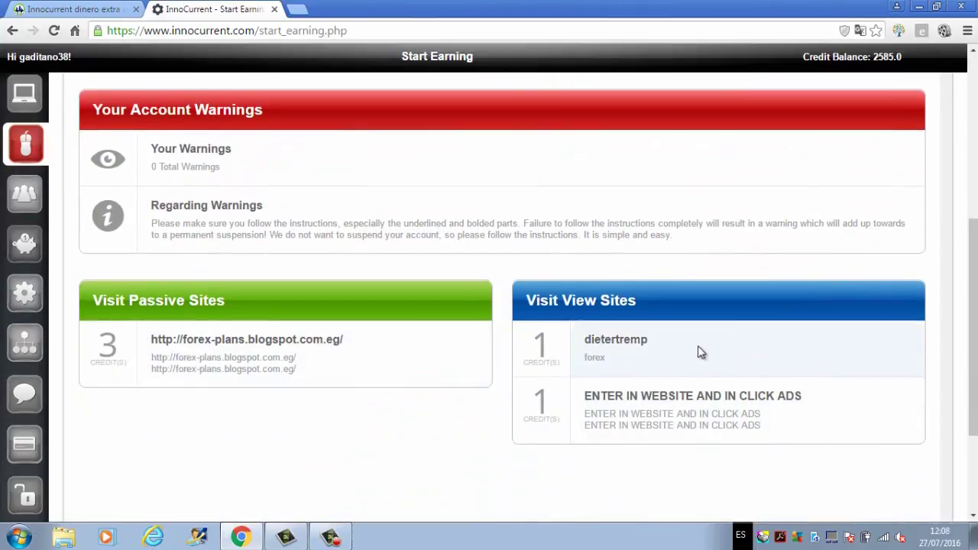
pyautogui.scroll(5, 516, 373)
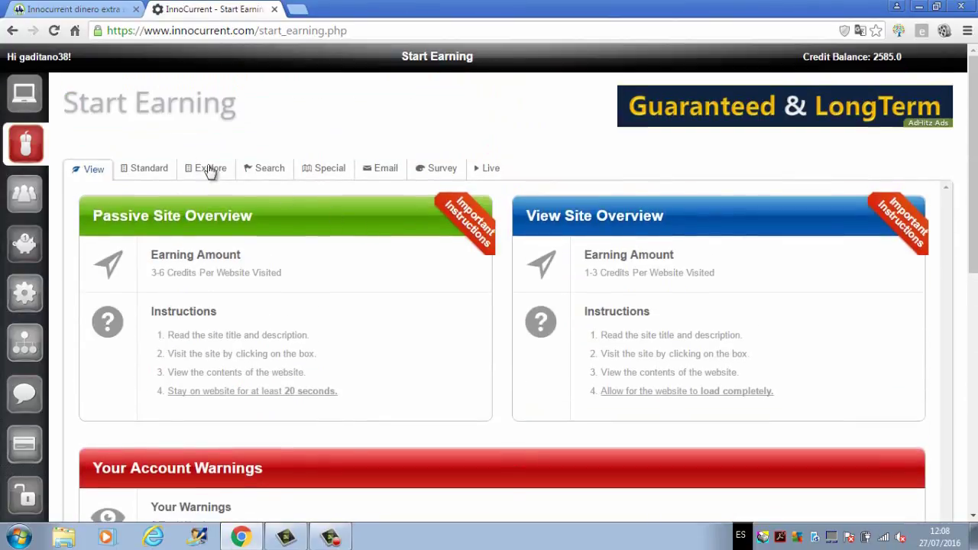
# - Show the Standard earning section and review its focused and standard site overviews and available sites
pyautogui.click(147, 171)
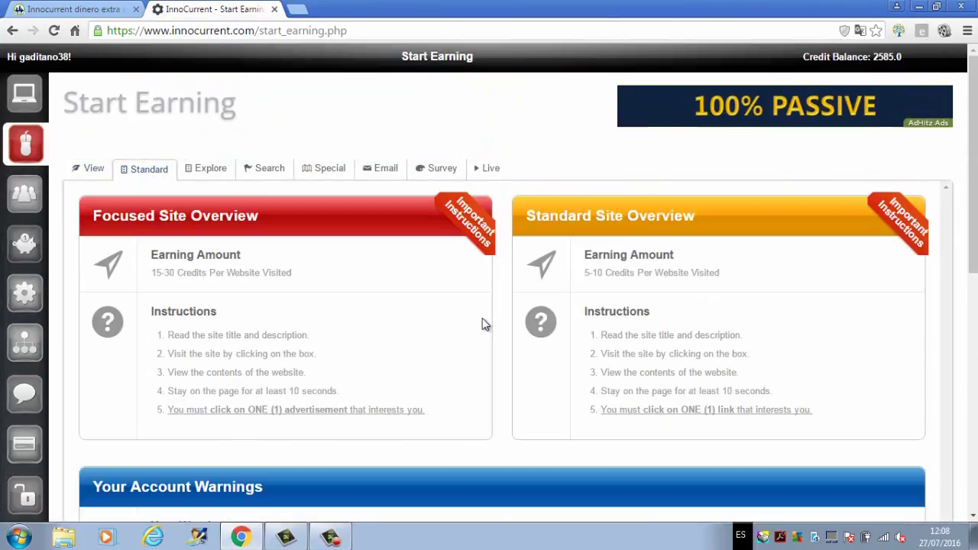
pyautogui.scroll(-5, 458, 345)
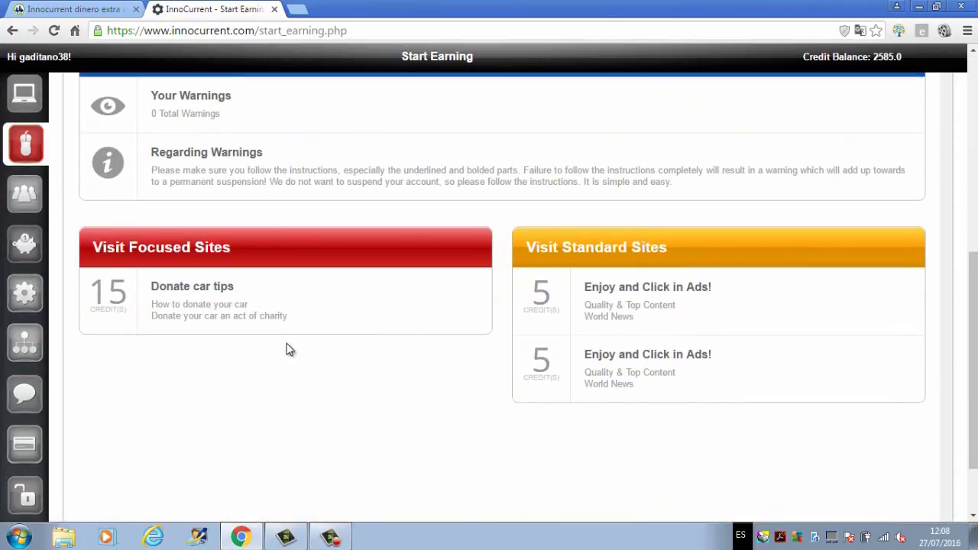
pyautogui.scroll(1, 286, 350)
pyautogui.scroll(4, 277, 340)
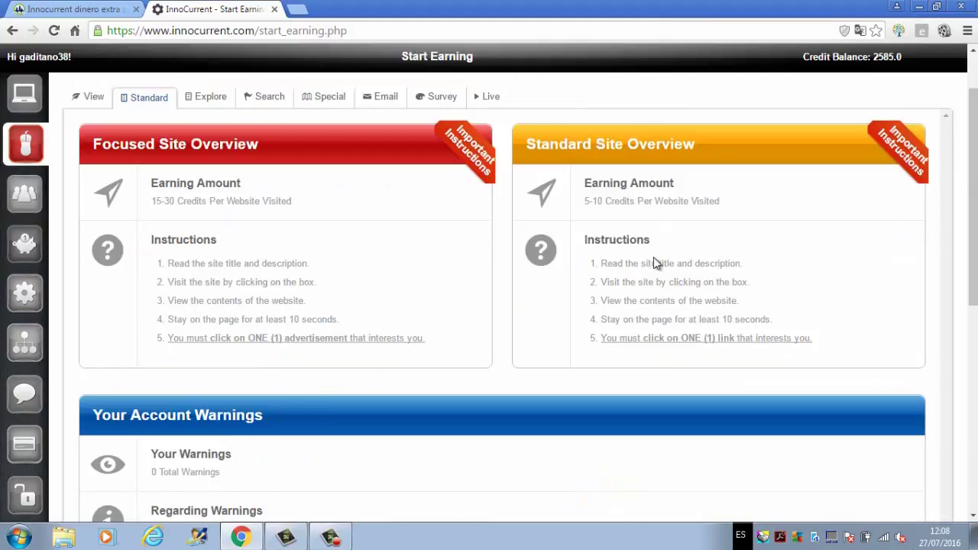
# - Translate the Standard section into Spanish and read the instructions for its focused and standard sites
pyautogui.rightClick(468, 206)
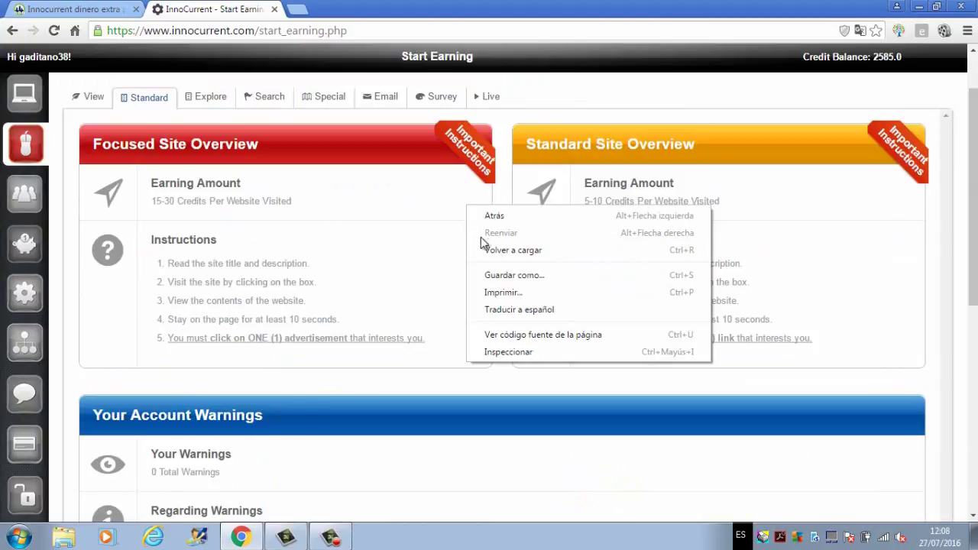
pyautogui.click(519, 312)
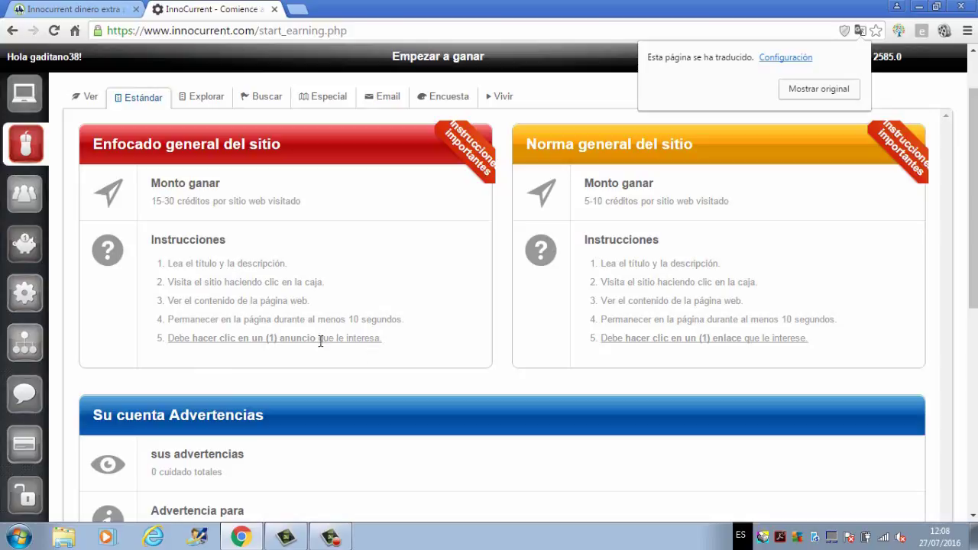
pyautogui.scroll(-5, 337, 360)
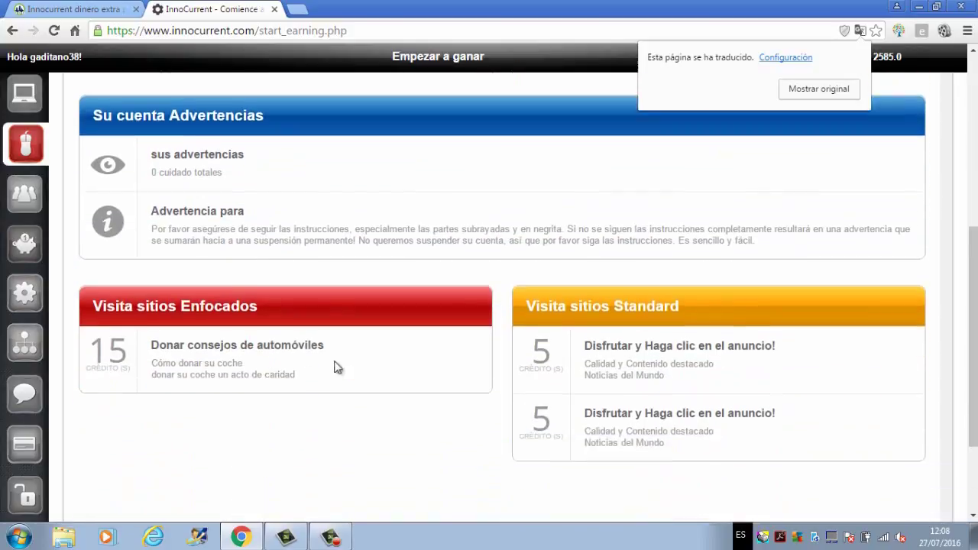
pyautogui.scroll(4, 386, 267)
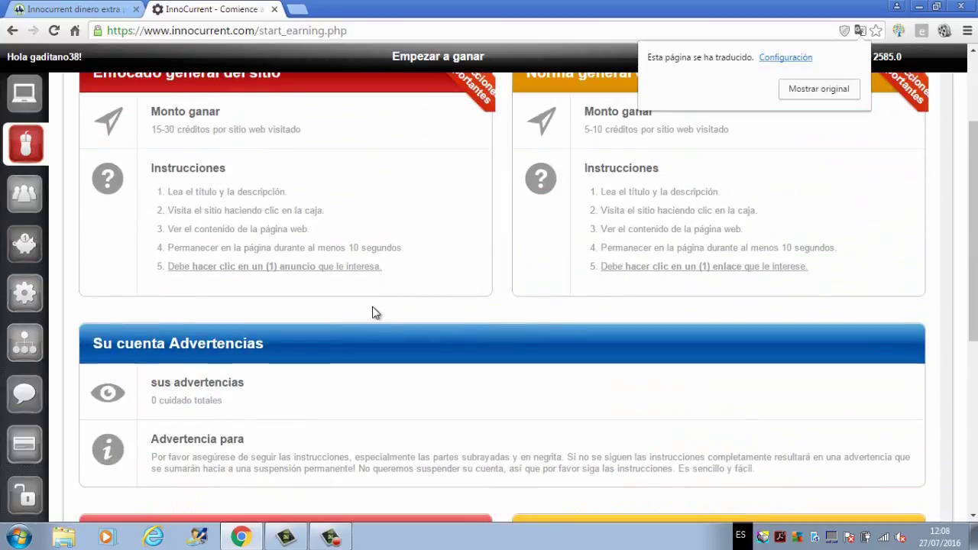
pyautogui.scroll(-2, 324, 410)
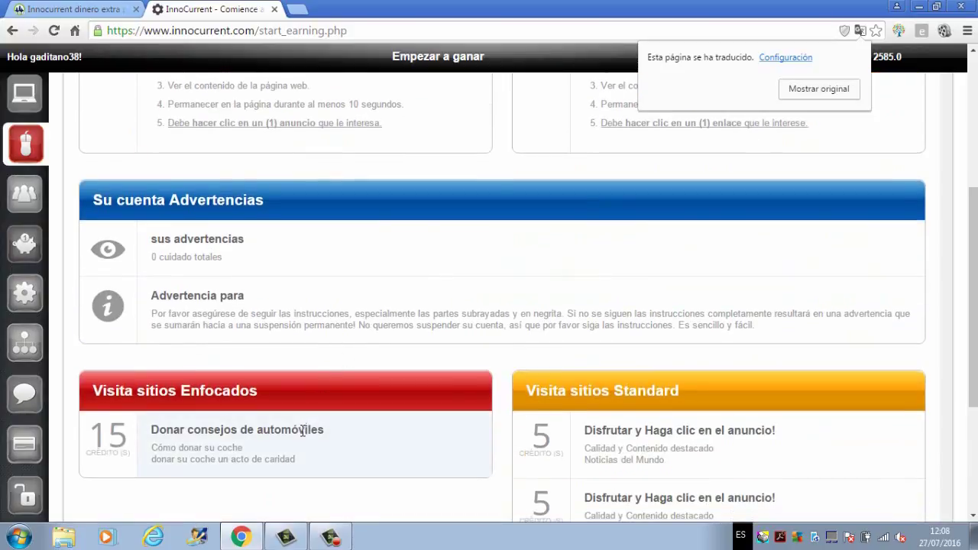
# - Visit the 15-credit focused site "Donar consejos de automóviles", continue to its website and look through its articles
pyautogui.click(222, 445)
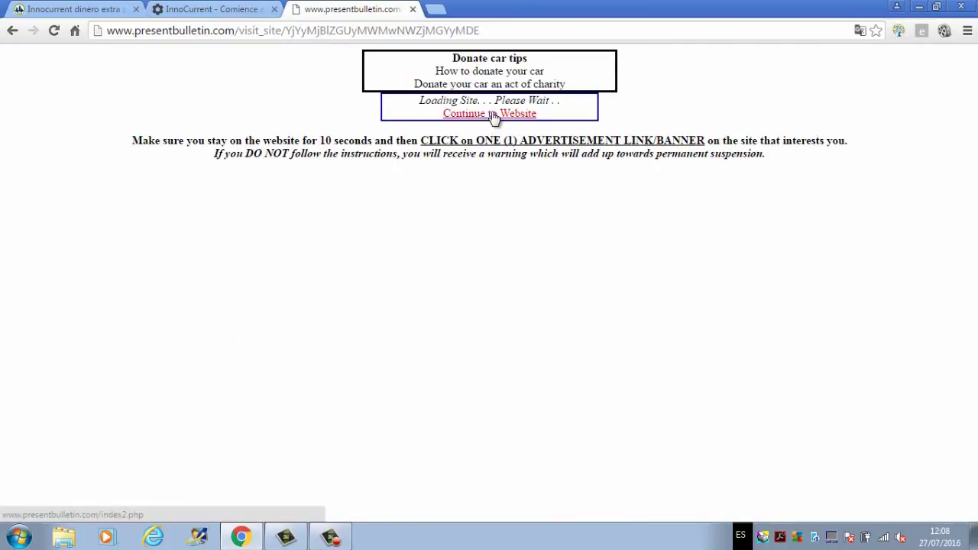
pyautogui.click(497, 114)
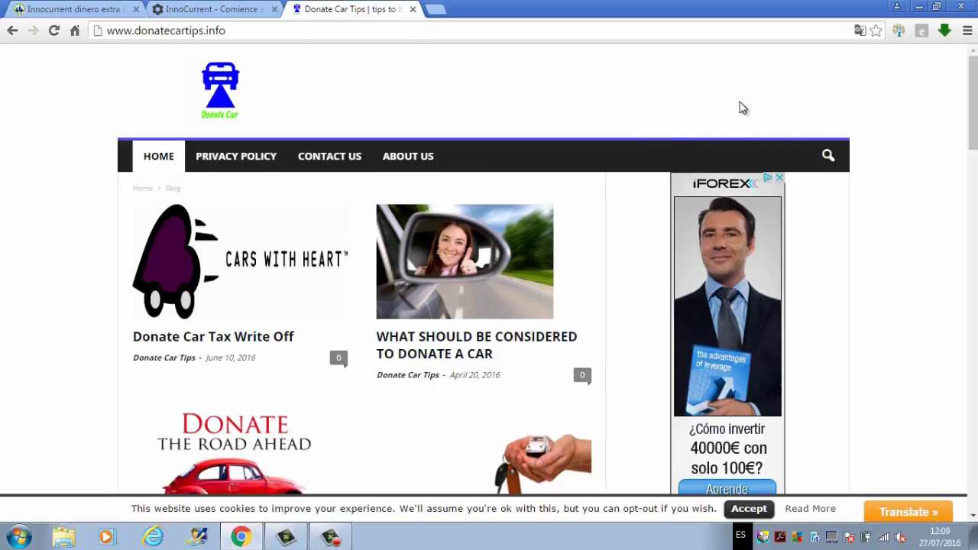
pyautogui.scroll(-1, 483, 85)
pyautogui.scroll(-8, 483, 85)
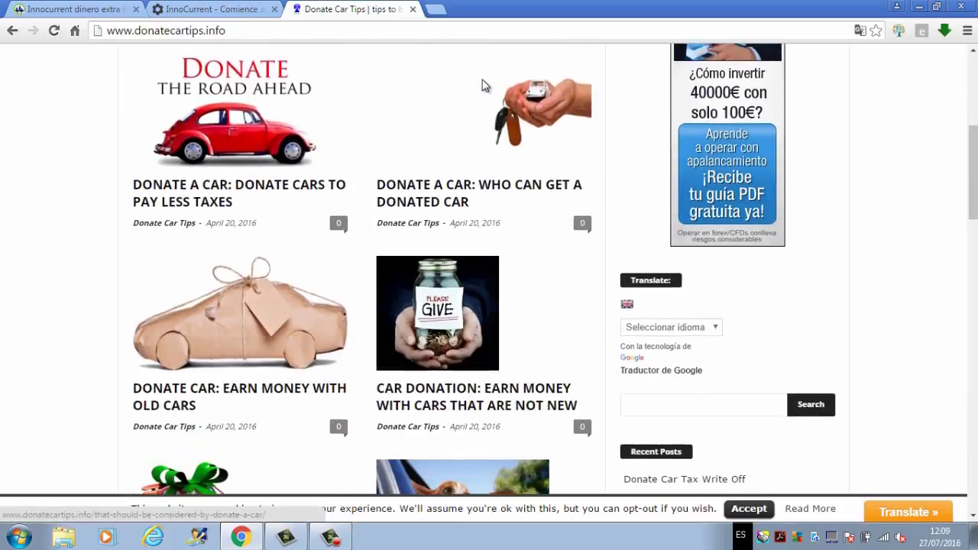
pyautogui.scroll(5, 482, 81)
pyautogui.scroll(4, 483, 93)
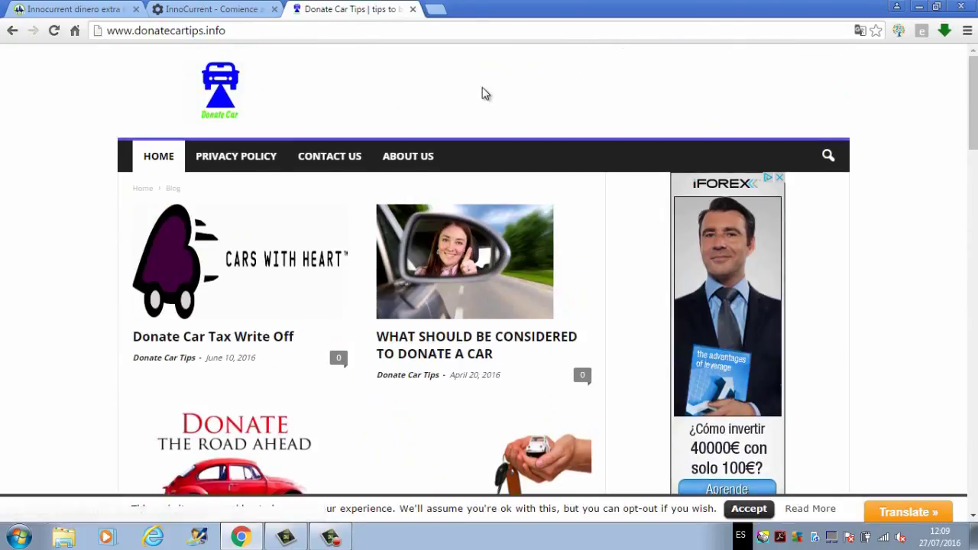
# - Find the iFOREX advertisement on the Donate Car Tips website and open it
pyautogui.scroll(-4, 512, 194)
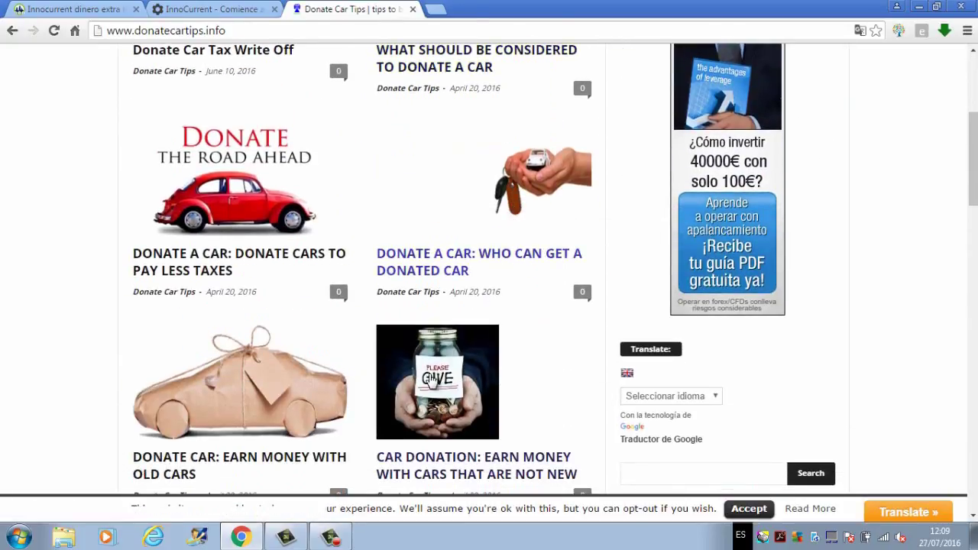
pyautogui.scroll(4, 806, 222)
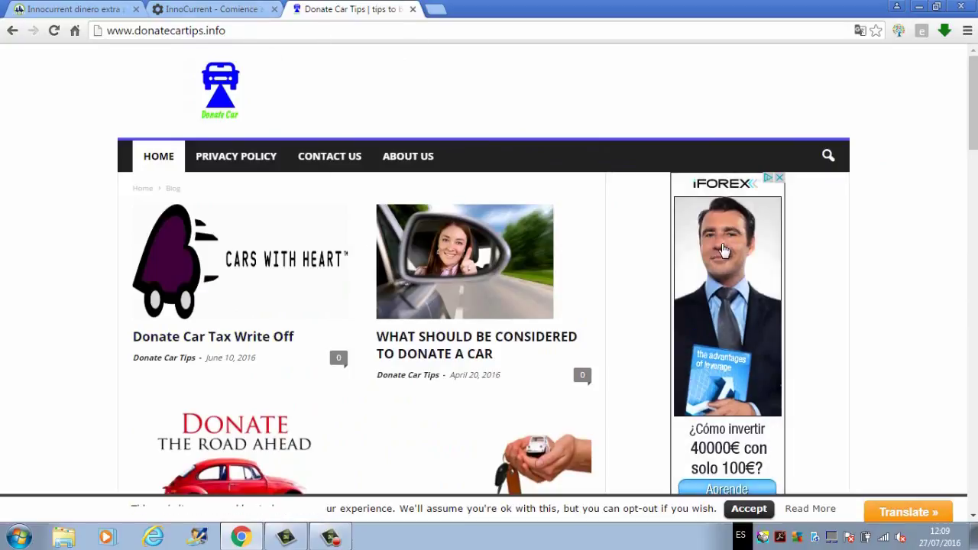
pyautogui.scroll(-2, 876, 278)
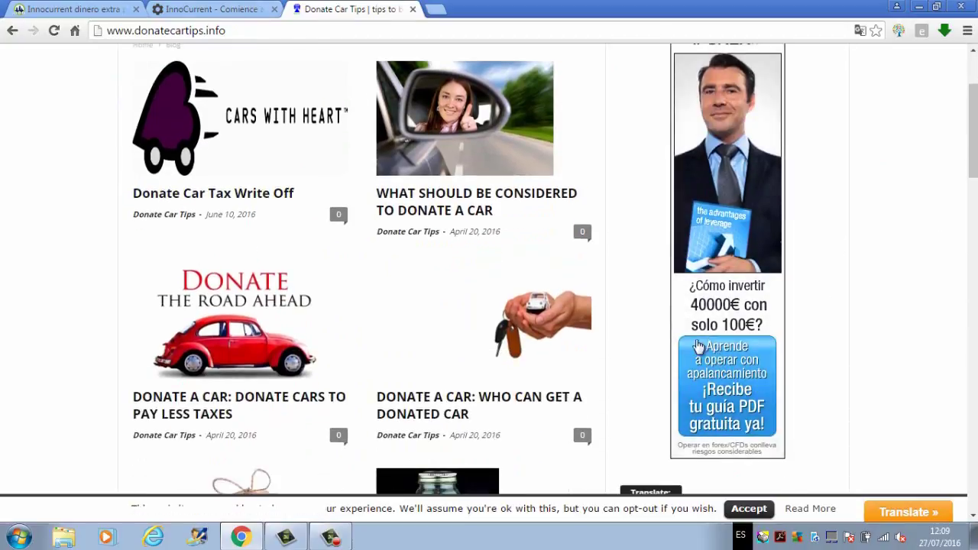
pyautogui.click(680, 314)
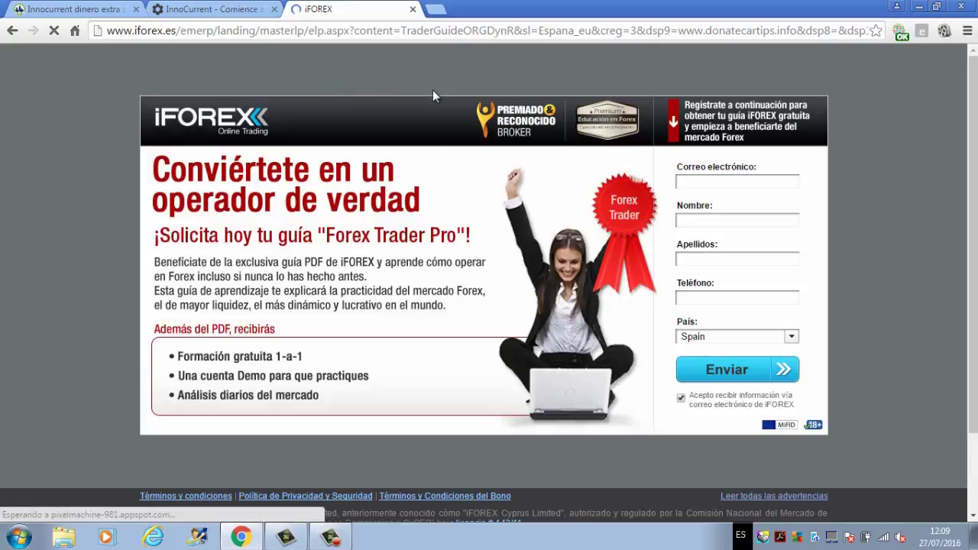
# - Close the iFOREX advertisement page and reload the InnoCurrent earning page to update the credit balance
pyautogui.click(413, 9)
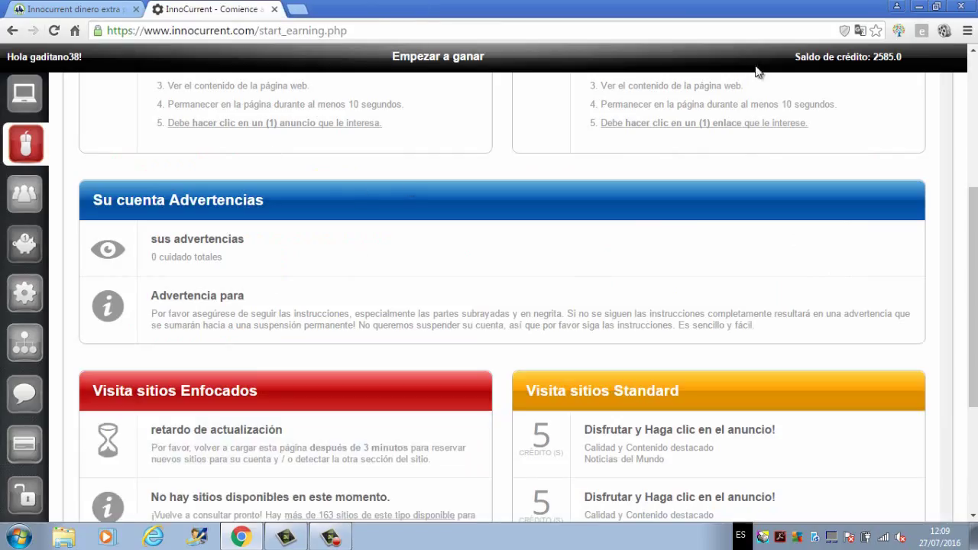
pyautogui.click(54, 31)
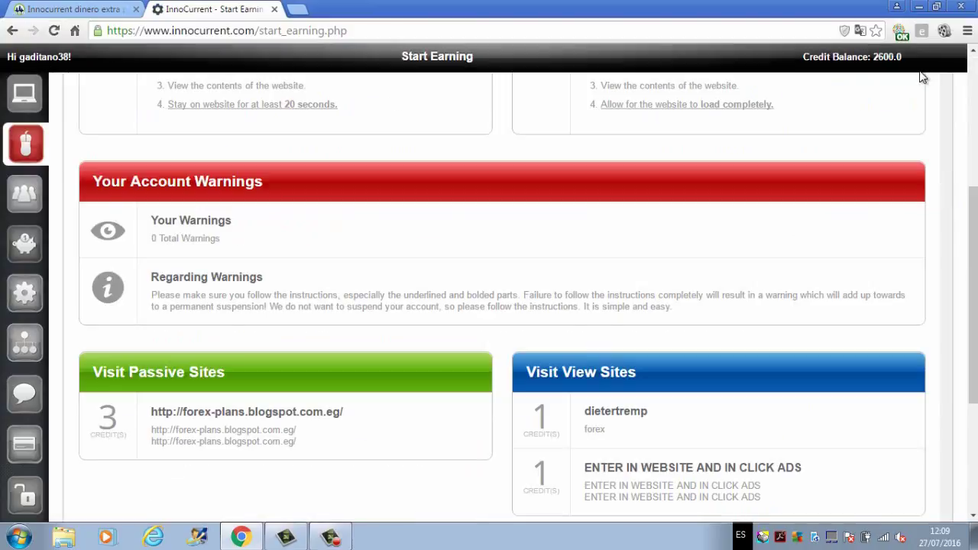
pyautogui.scroll(4, 409, 235)
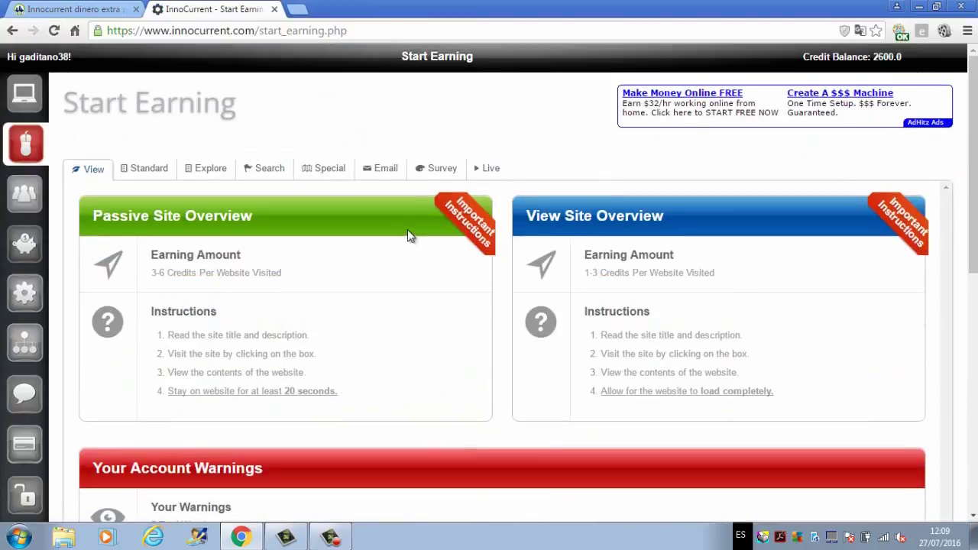
# - Show the Standard earning section and review the instructions and available sites for focused and standard visits
pyautogui.click(145, 169)
pyautogui.scroll(-5, 375, 259)
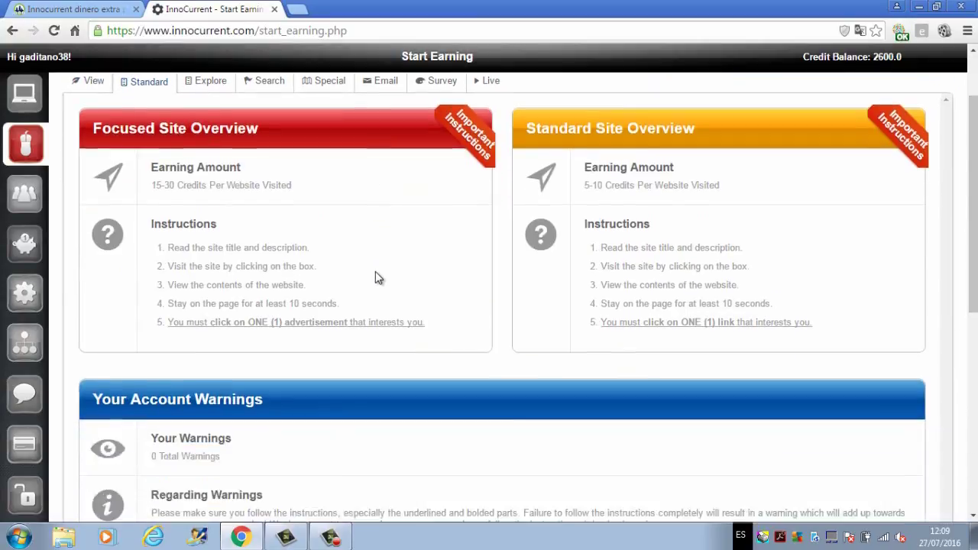
pyautogui.scroll(-2, 459, 279)
pyautogui.scroll(6, 500, 266)
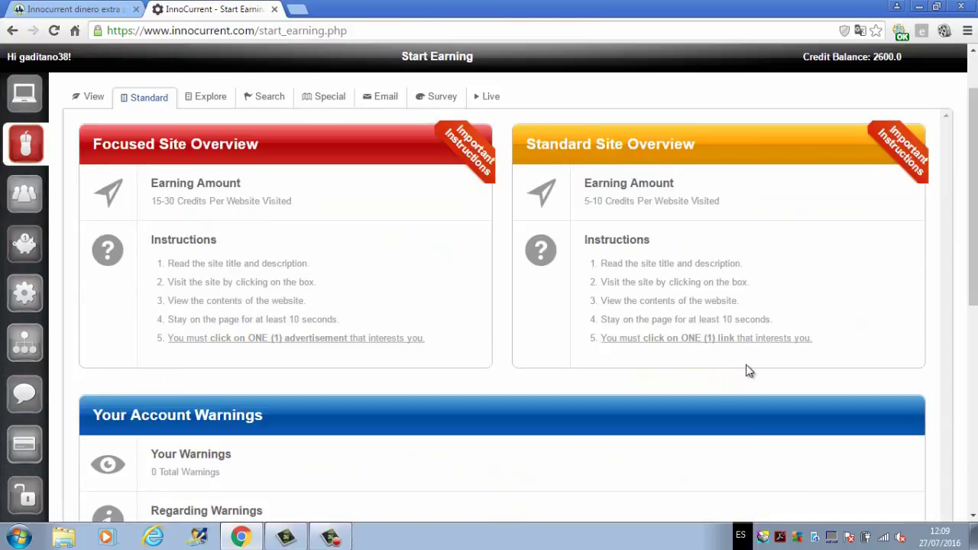
pyautogui.scroll(-3, 749, 371)
# - Visit the 5-credit standard site "Enjoy and Click in Ads!", continue to its website and look through the GameVicio home page
pyautogui.click(648, 379)
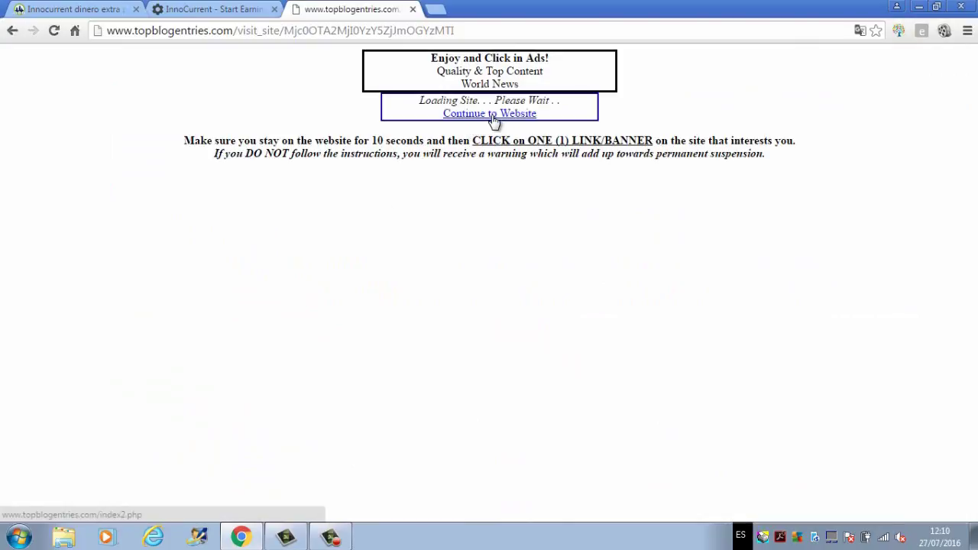
pyautogui.click(494, 114)
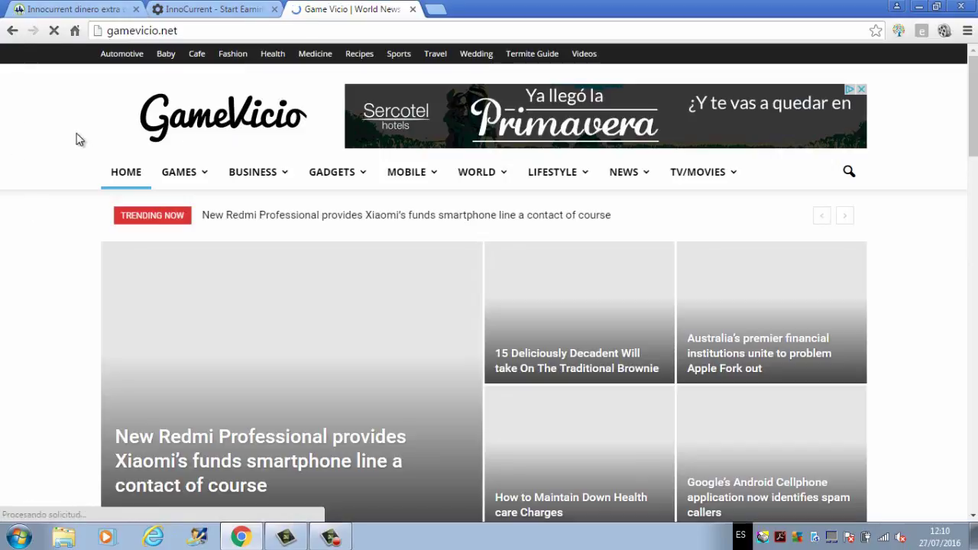
pyautogui.scroll(-5, 26, 226)
pyautogui.scroll(-9, 26, 226)
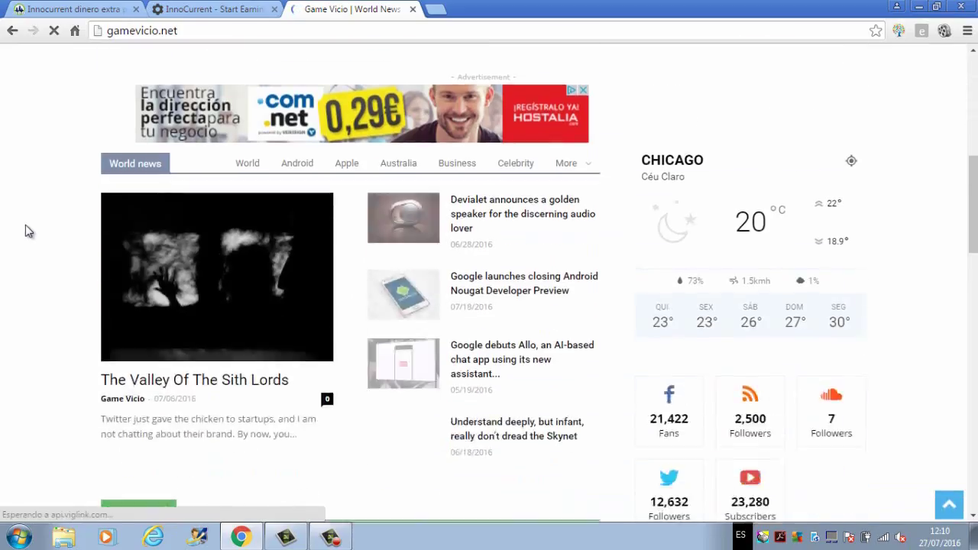
pyautogui.scroll(9, 26, 230)
pyautogui.scroll(7, 23, 234)
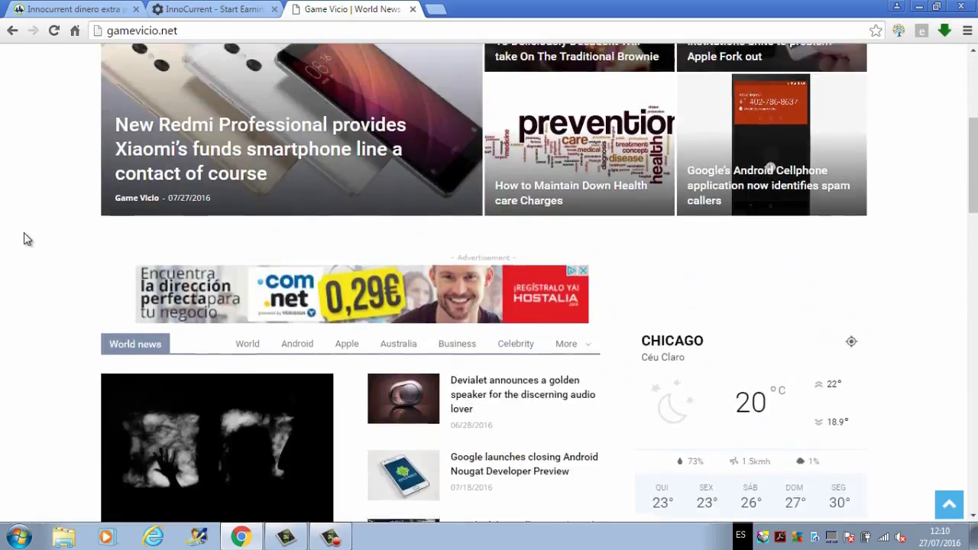
pyautogui.scroll(-4, 26, 237)
pyautogui.scroll(-8, 27, 246)
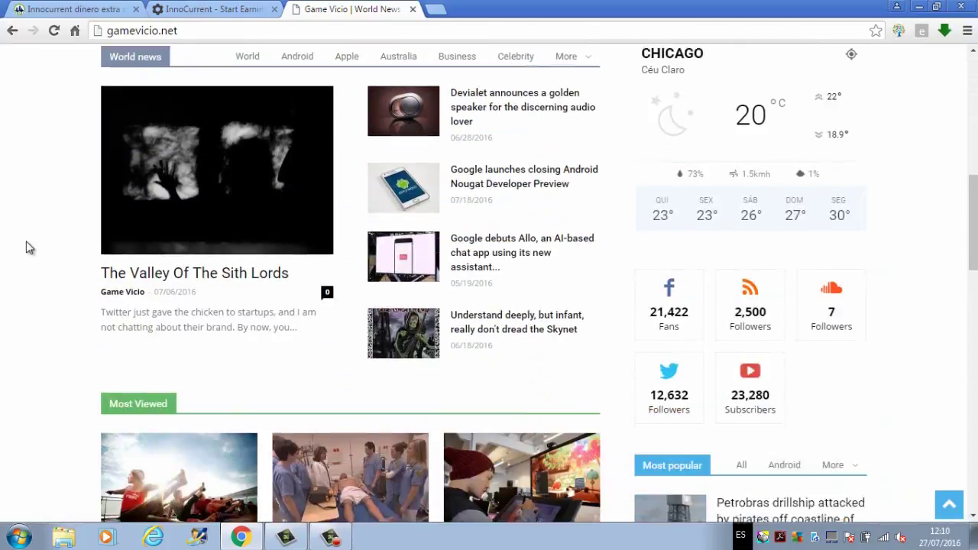
# - Switch to the DerrotalaCrisis article "Innocurrent dinero extra" and look through its text and links
pyautogui.click(53, 8)
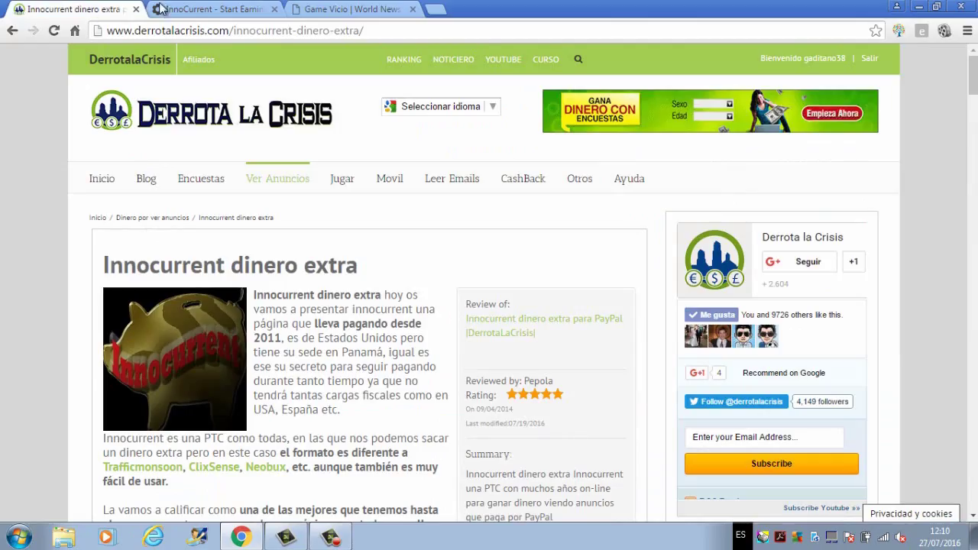
pyautogui.scroll(-3, 152, 283)
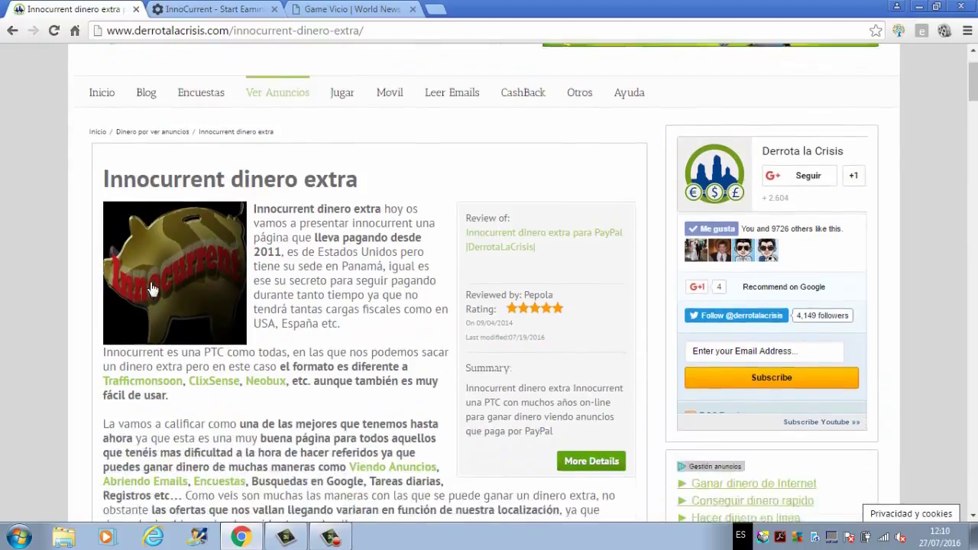
pyautogui.scroll(3, 151, 287)
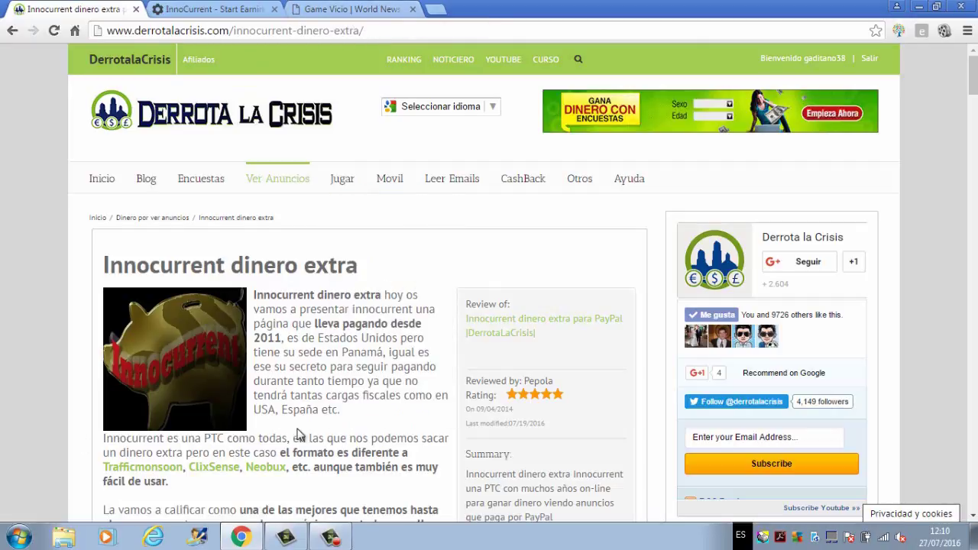
pyautogui.scroll(-1, 369, 364)
pyautogui.scroll(-3, 369, 363)
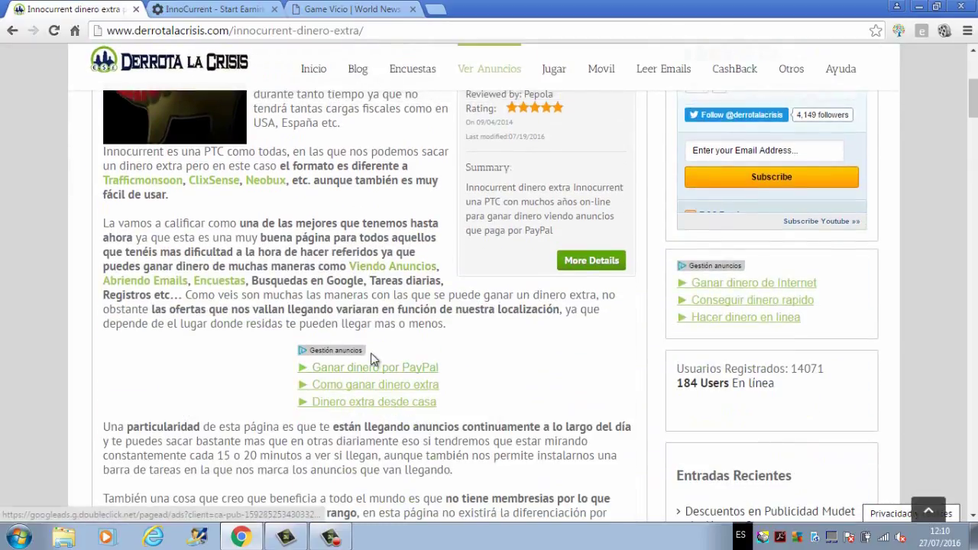
pyautogui.scroll(4, 222, 345)
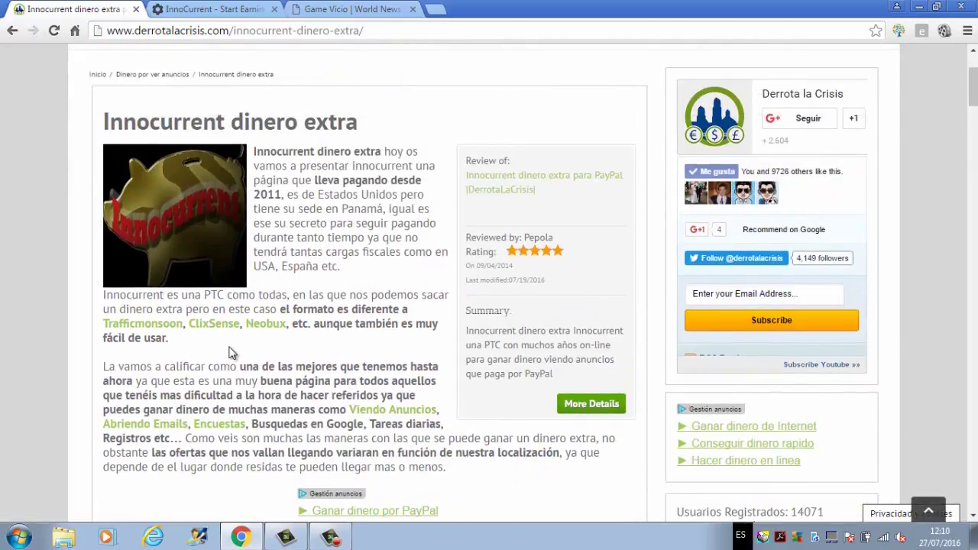
# - Return to the GameVicio website and open its Gadgets category as the required link visit
pyautogui.click(328, 9)
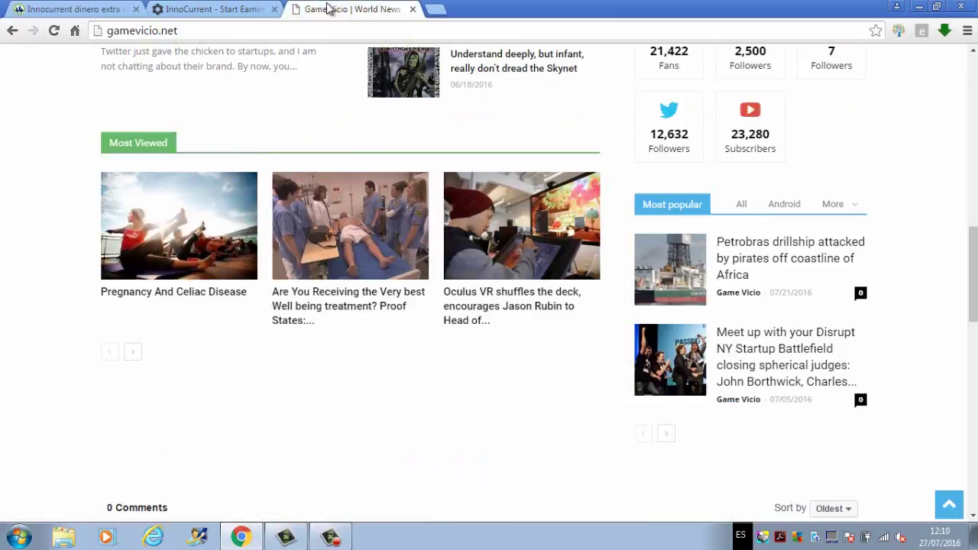
pyautogui.scroll(6, 229, 192)
pyautogui.scroll(6, 232, 197)
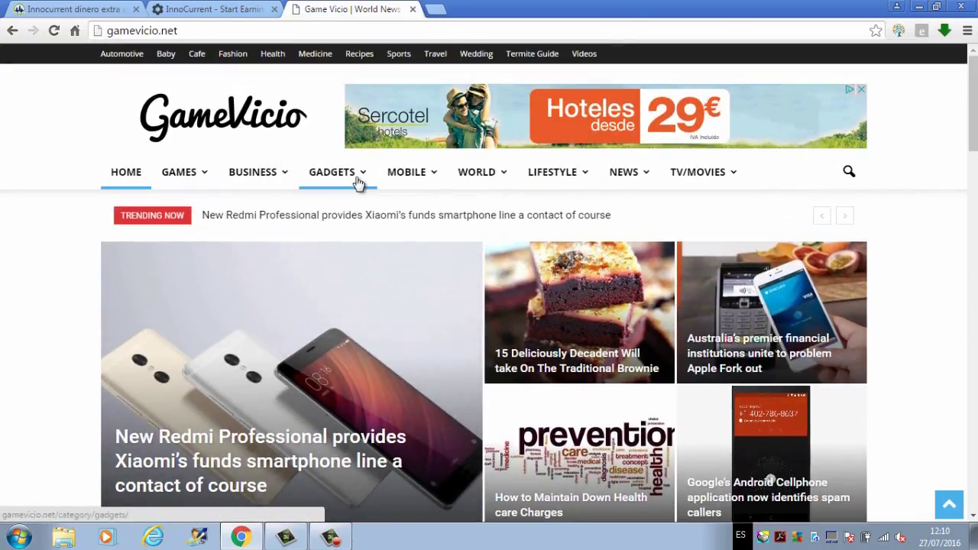
pyautogui.moveTo(360, 184)
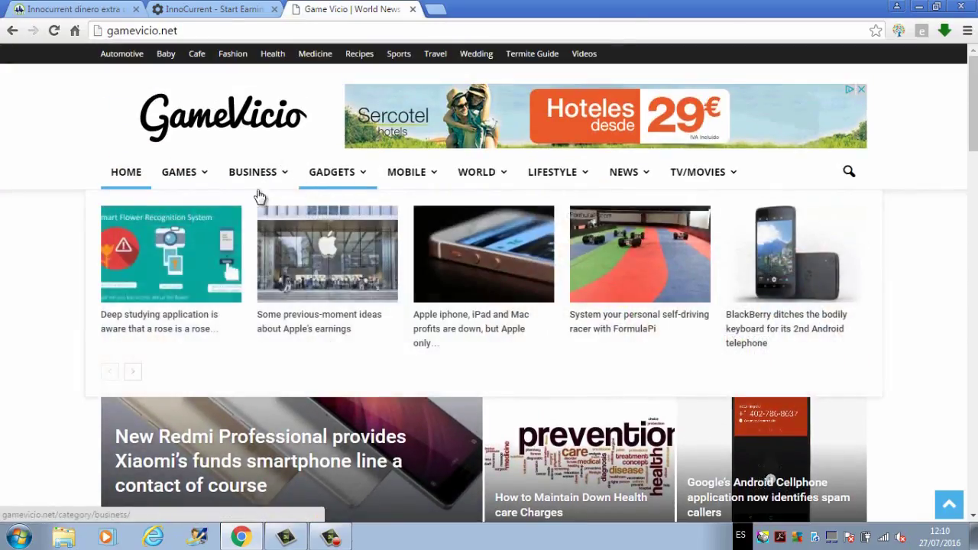
pyautogui.click(332, 178)
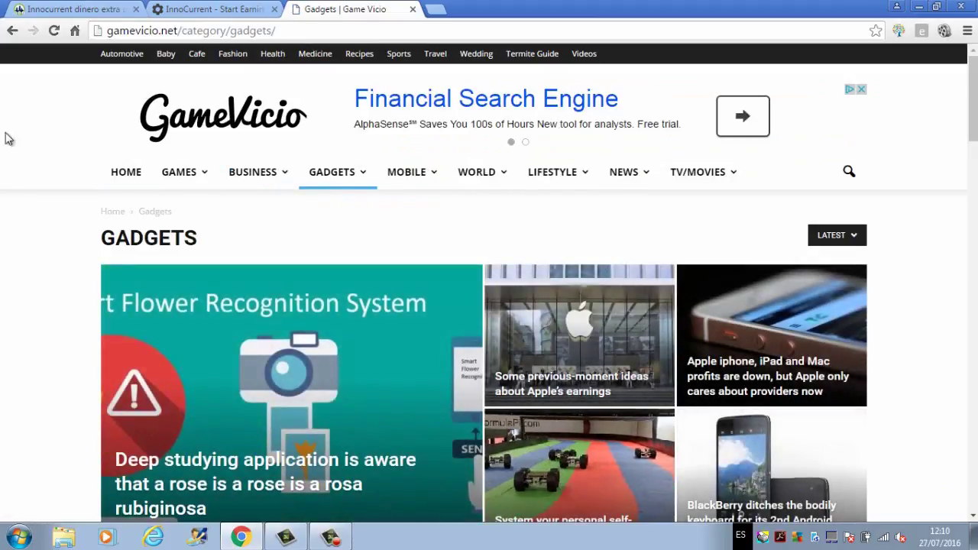
# - Close the GameVicio page and reload the Start Earning page to check the credit balance
pyautogui.click(413, 10)
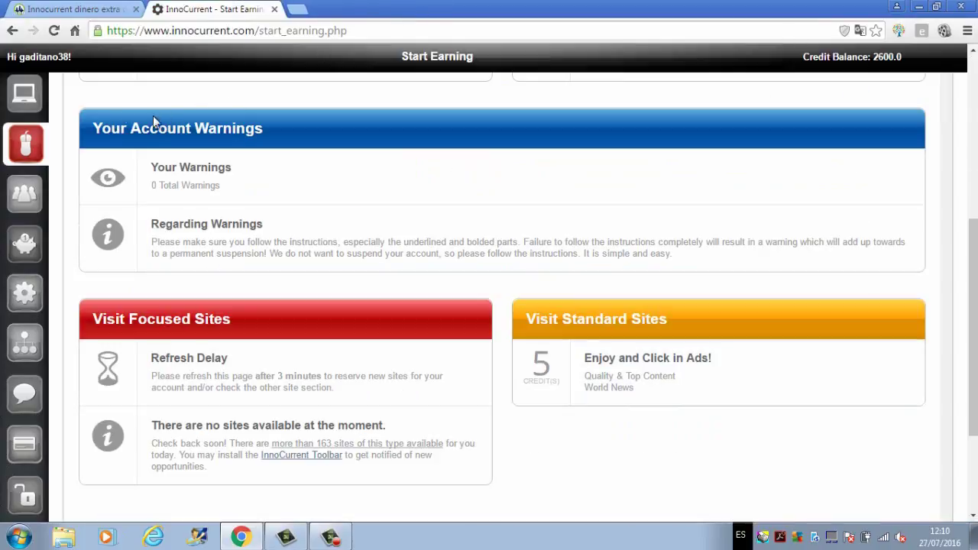
pyautogui.click(54, 30)
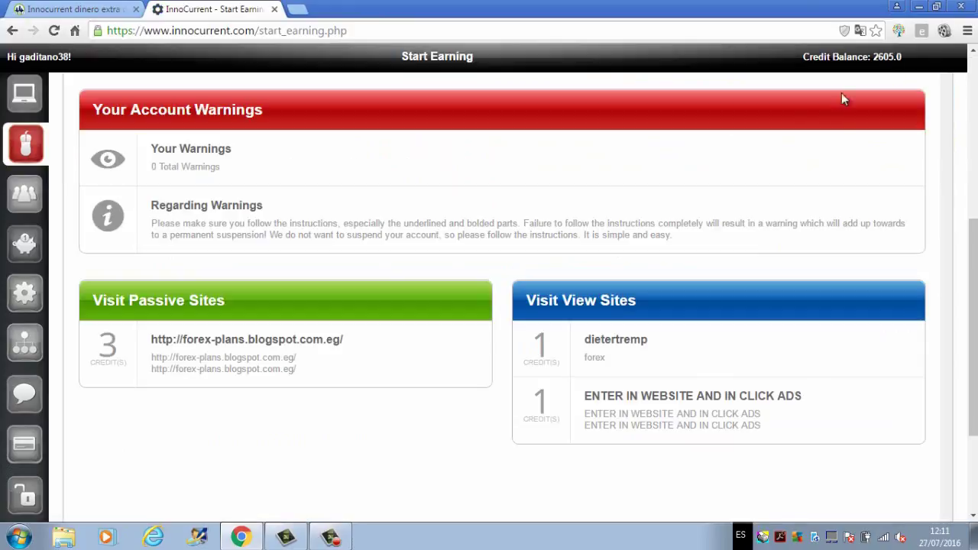
pyautogui.scroll(5, 489, 279)
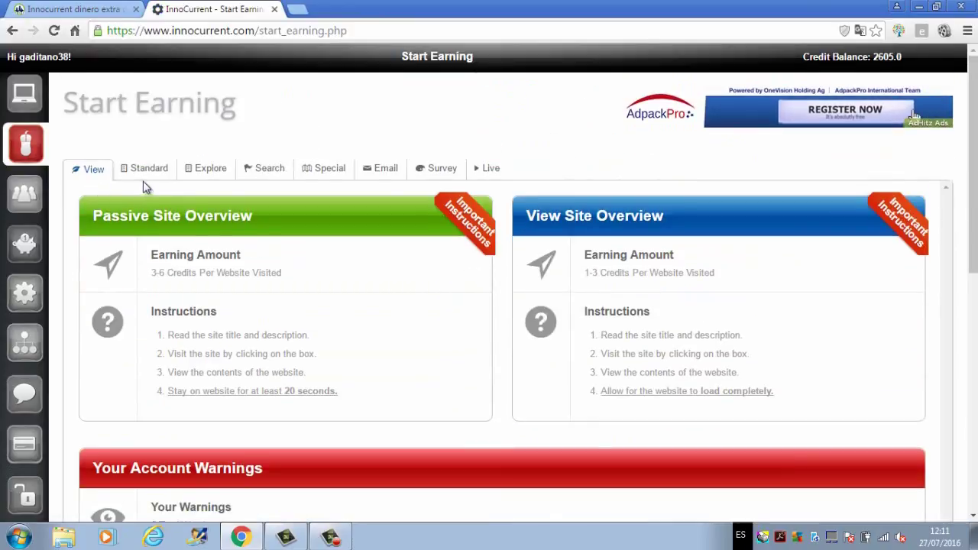
# - Show the Explore earning section and review its site overview, instructions and available sites
pyautogui.click(217, 168)
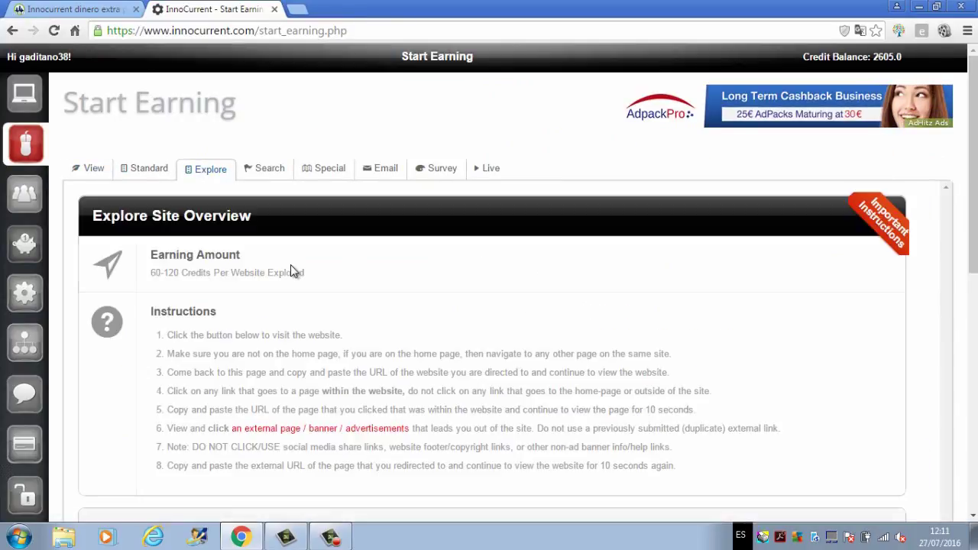
pyautogui.scroll(-5, 291, 271)
pyautogui.scroll(-1, 291, 272)
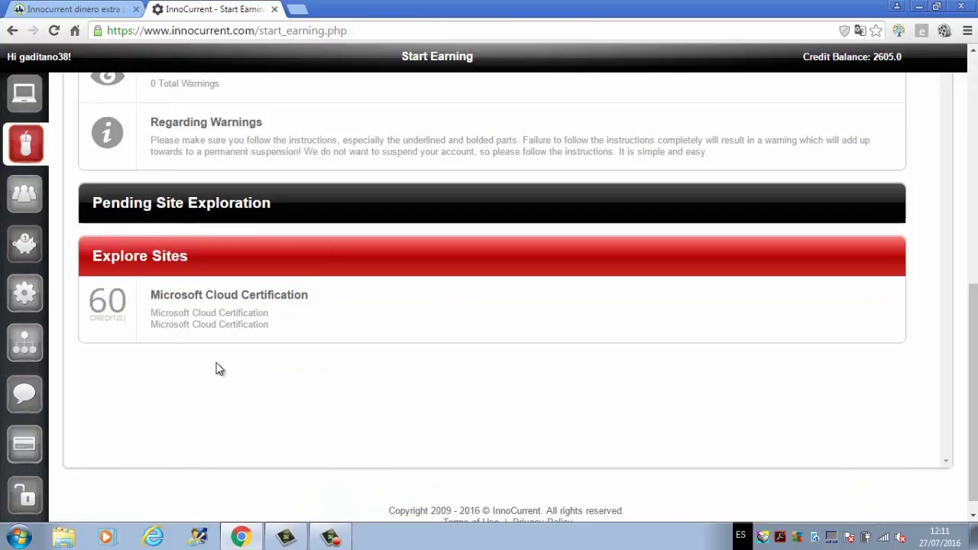
pyautogui.scroll(6, 255, 291)
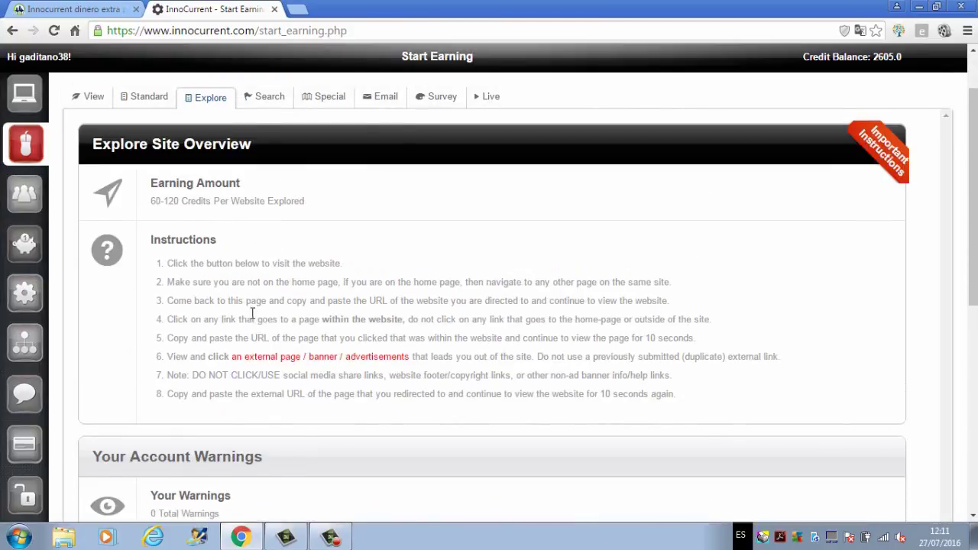
# - Visit the 60-credit explore site "Microsoft Cloud Certification", continue to its website and accept the cookie notice
pyautogui.scroll(-5, 307, 371)
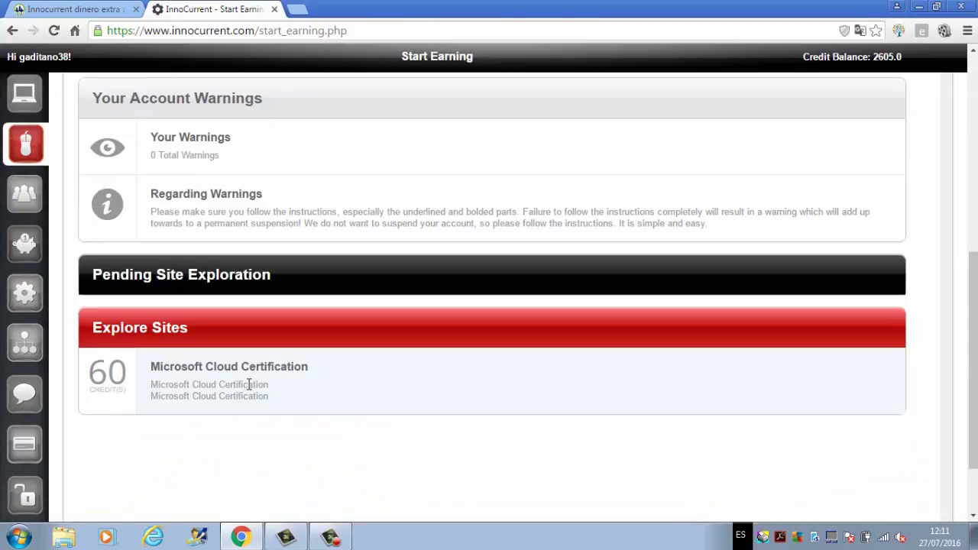
pyautogui.click(249, 385)
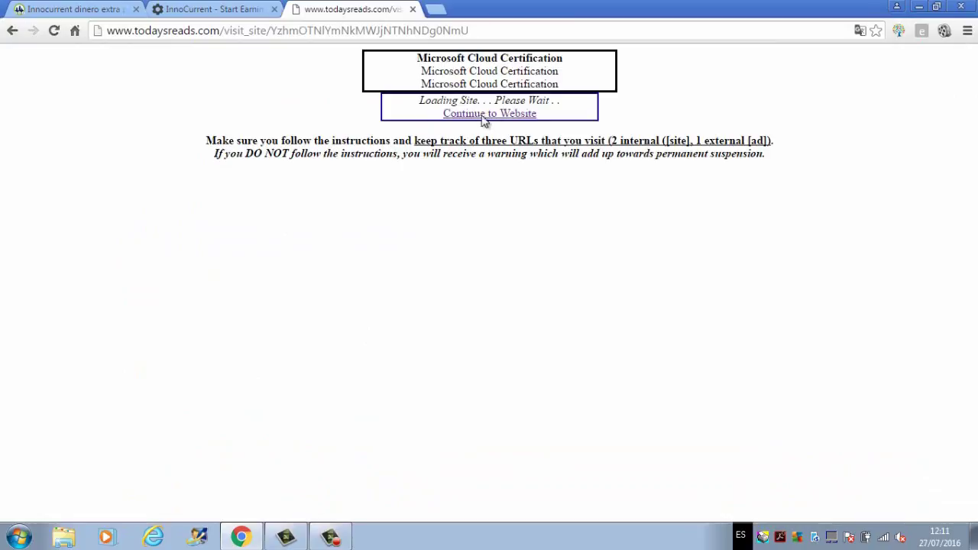
pyautogui.click(489, 114)
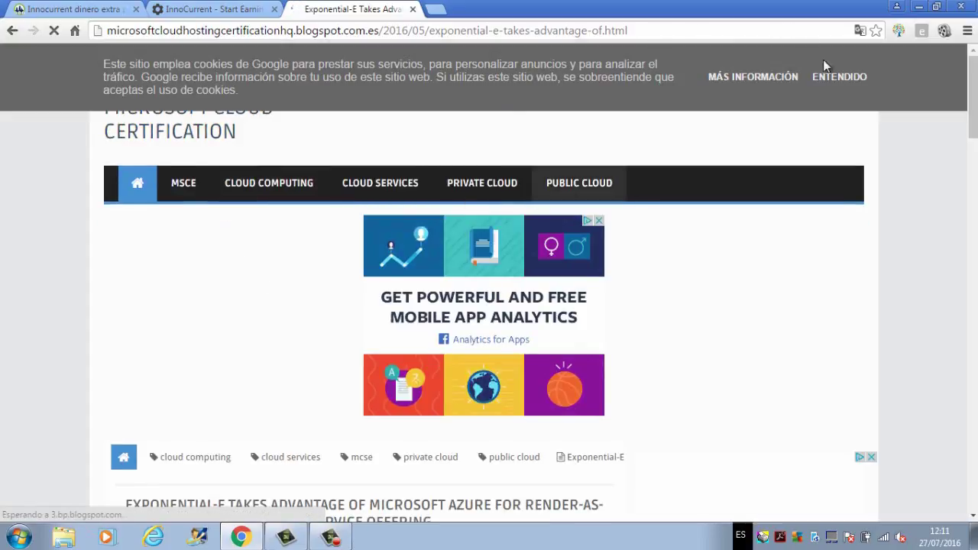
pyautogui.click(838, 81)
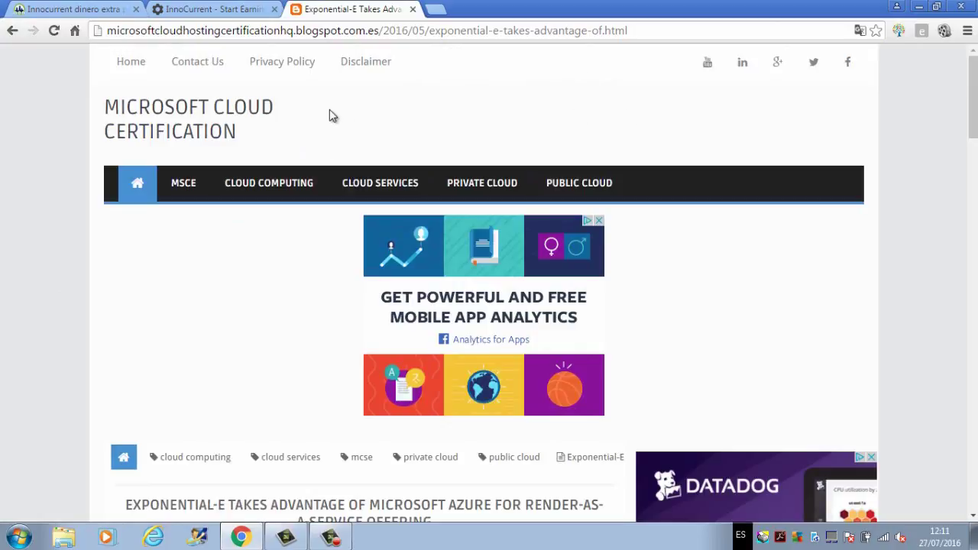
# - Return to InnoCurrent and examine the pending exploration's landing, second internal page and external ad URL fields alongside the Explore instructions
pyautogui.click(249, 6)
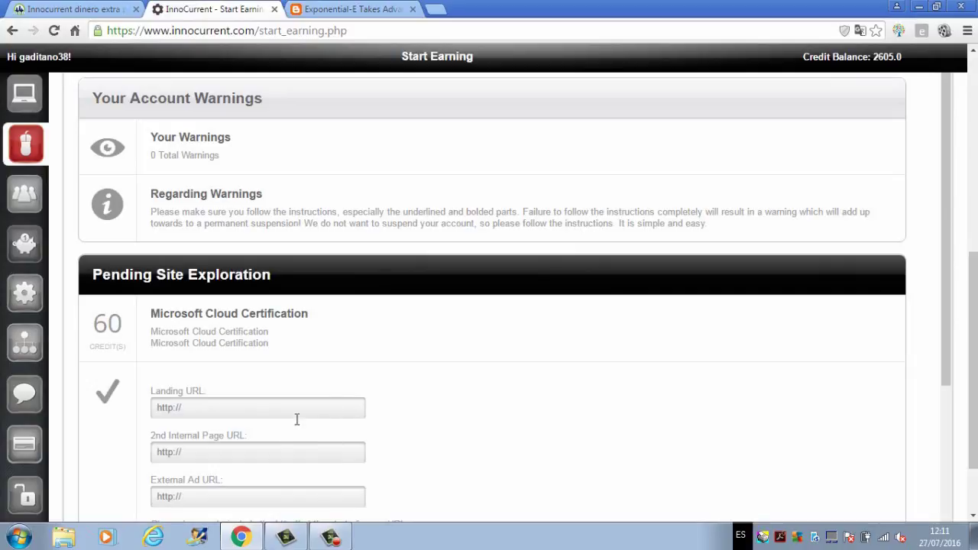
pyautogui.scroll(-2, 275, 427)
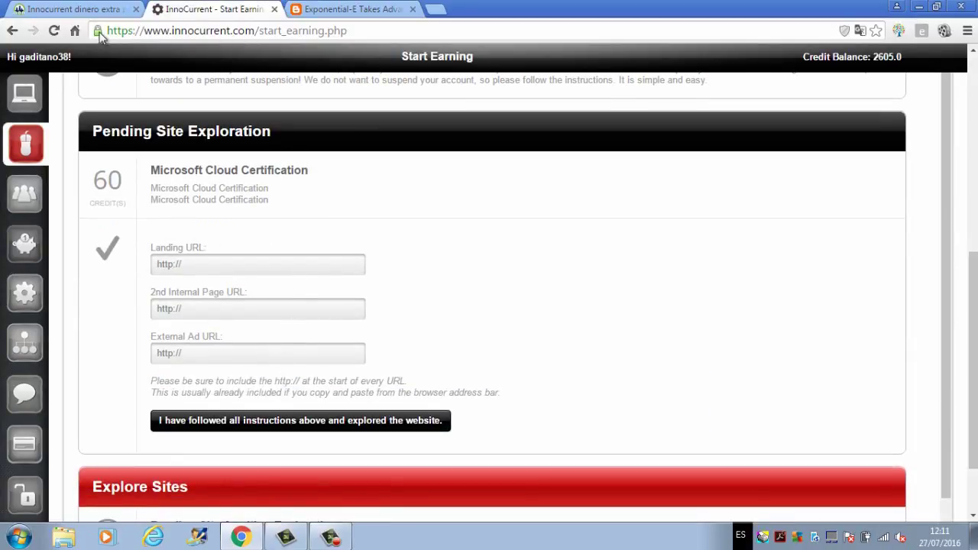
pyautogui.scroll(2, 197, 233)
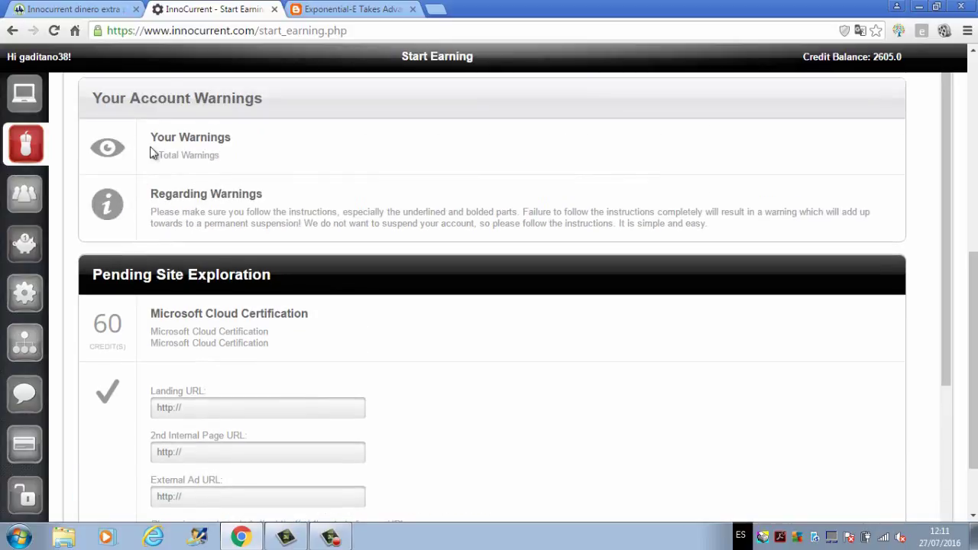
pyautogui.scroll(6, 168, 137)
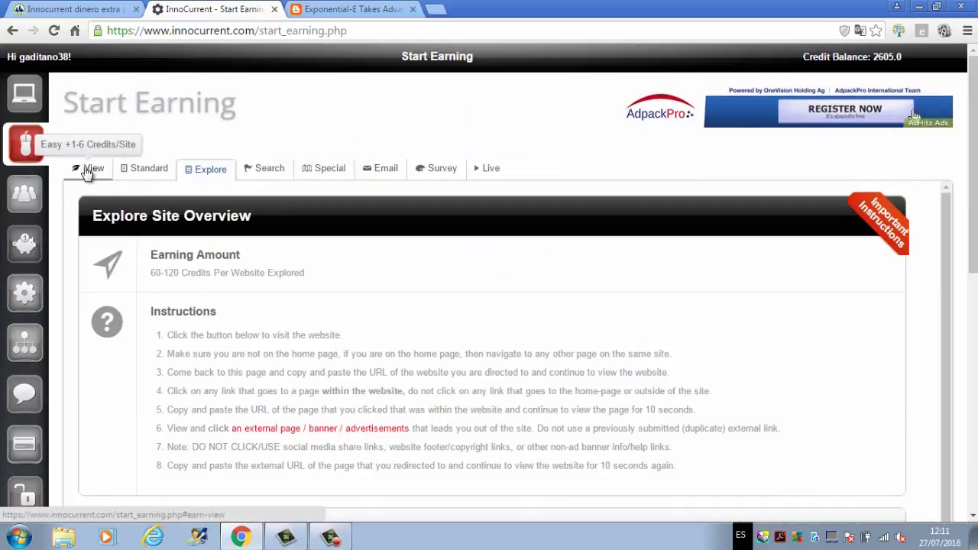
pyautogui.scroll(-8, 244, 259)
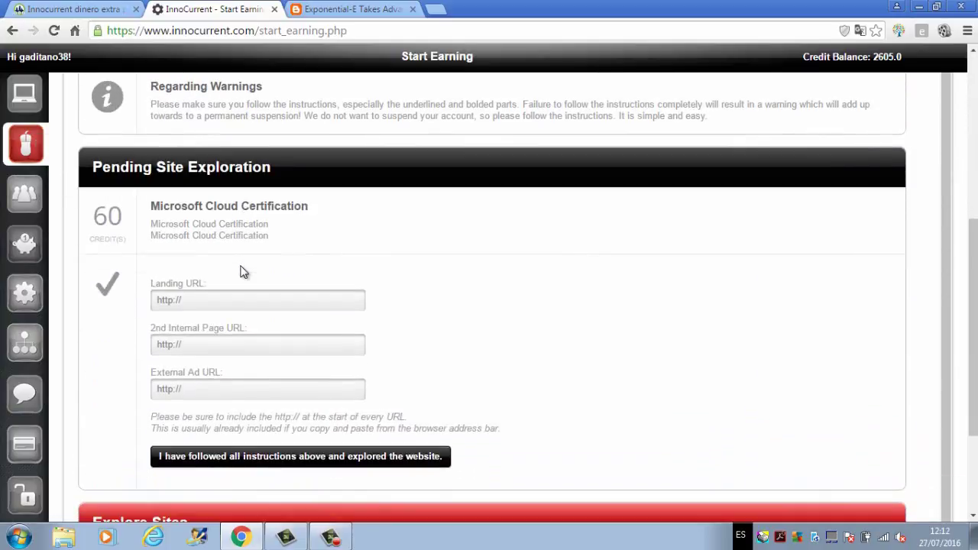
pyautogui.scroll(-3, 240, 273)
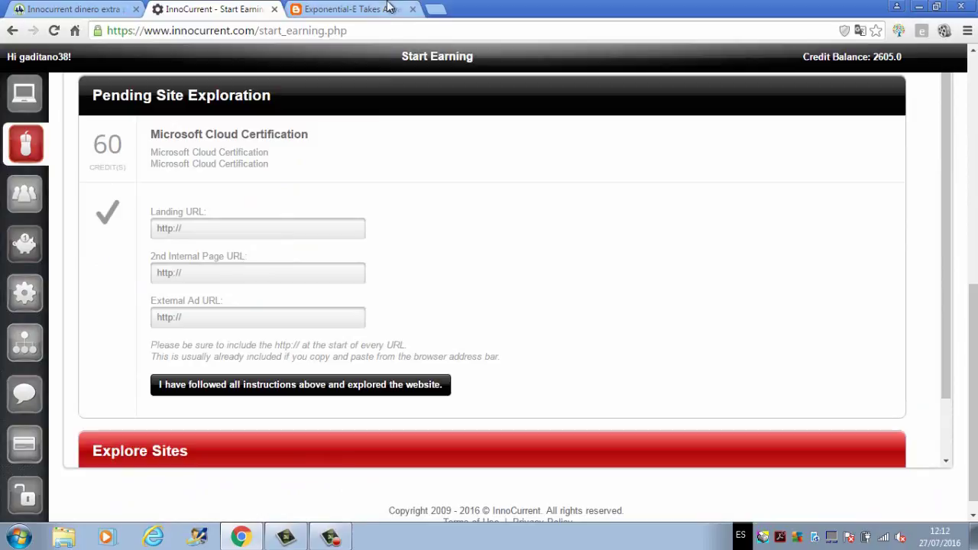
# - Copy the address of the open Exponential-E article into the pending exploration's Landing URL field
pyautogui.click(352, 9)
pyautogui.click(396, 33)
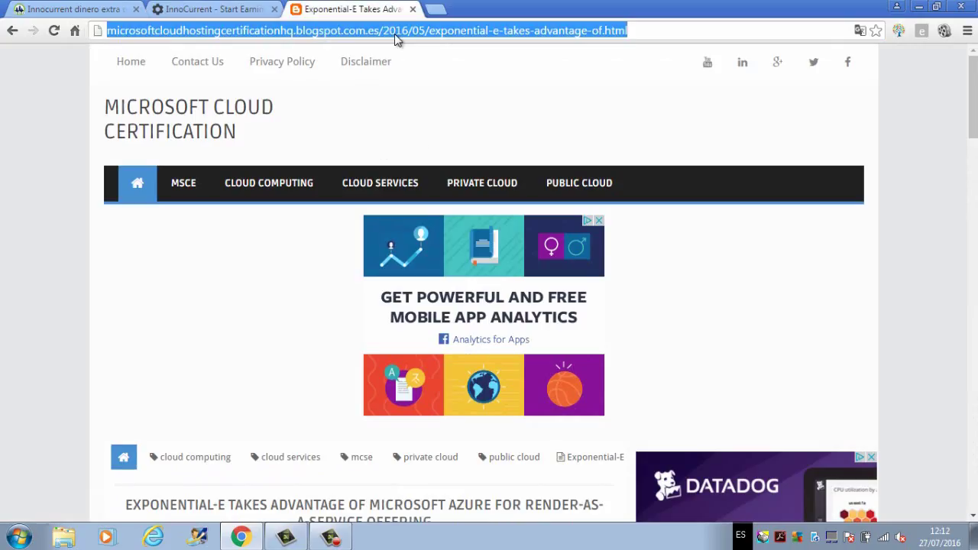
pyautogui.rightClick(394, 34)
pyautogui.click(436, 87)
pyautogui.click(207, 9)
pyautogui.click(252, 233)
pyautogui.rightClick(252, 240)
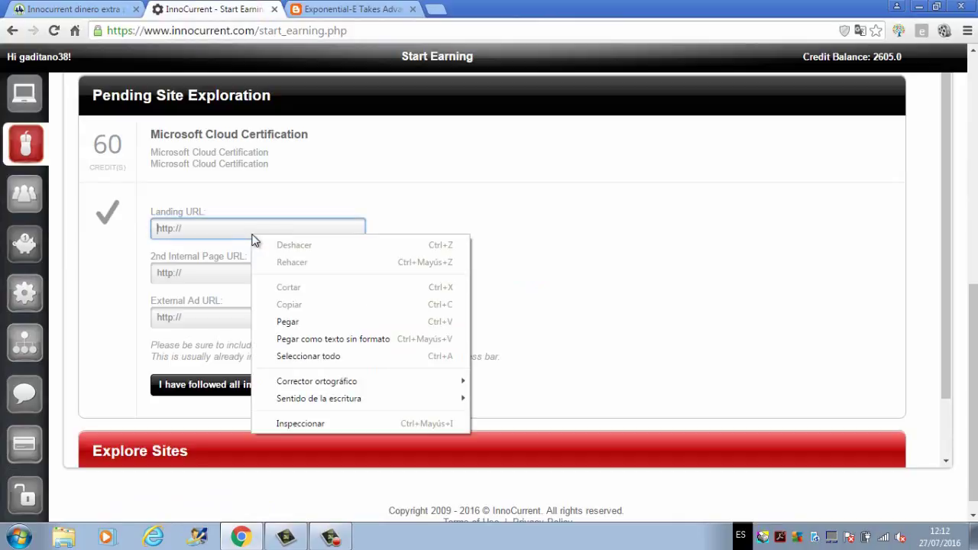
pyautogui.click(298, 321)
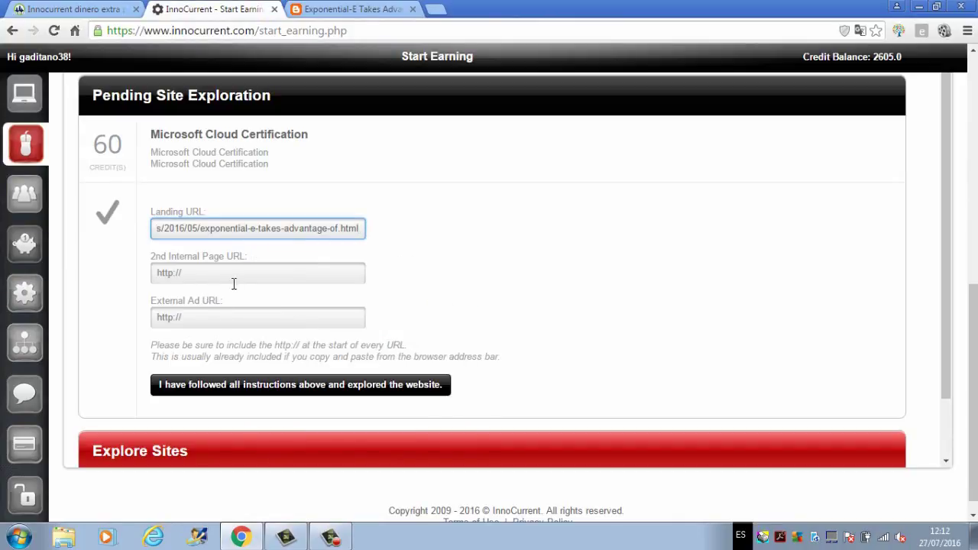
# - Open the Microsoft Cloud Certification site's Cloud Services page, accept its cookie notice and look through the posts
pyautogui.click(356, 8)
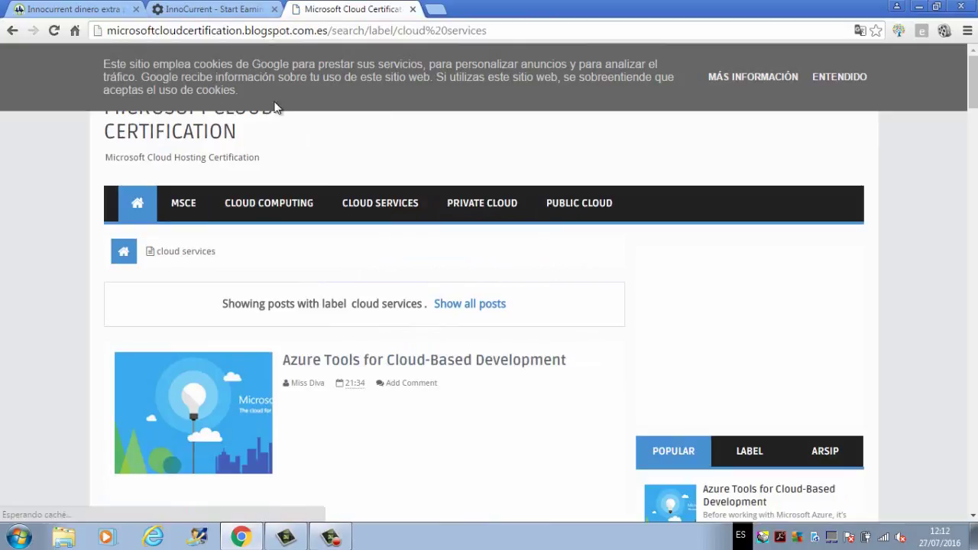
pyautogui.click(840, 79)
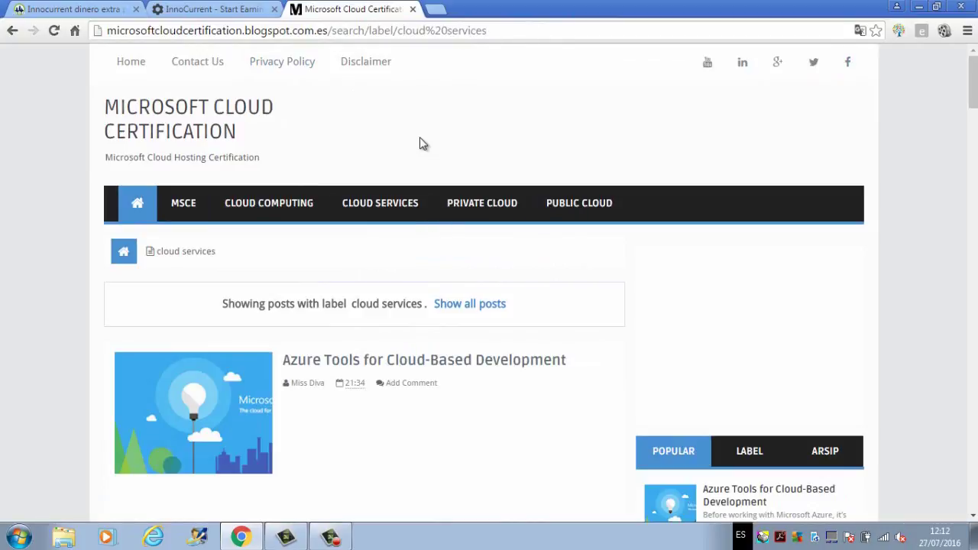
pyautogui.scroll(-7, 461, 115)
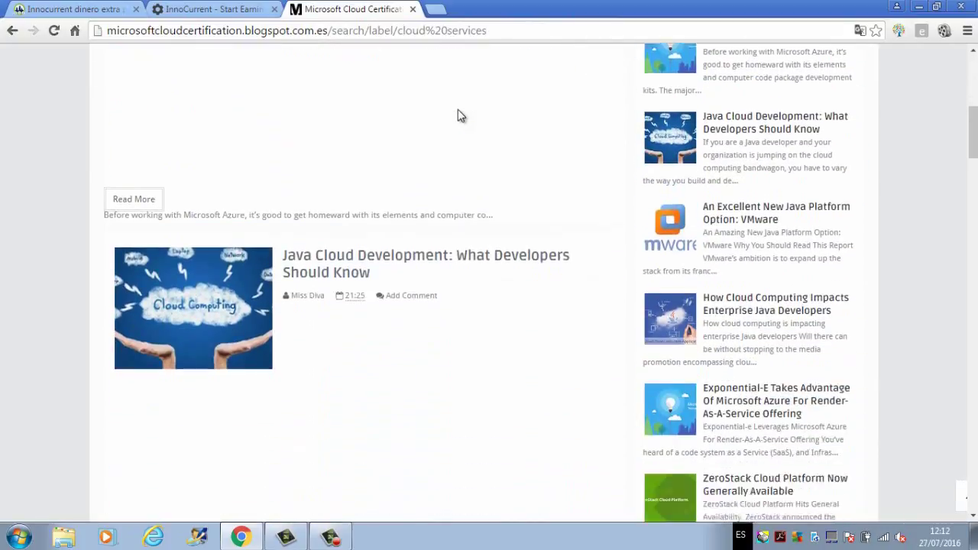
pyautogui.scroll(-6, 457, 114)
pyautogui.scroll(4, 455, 111)
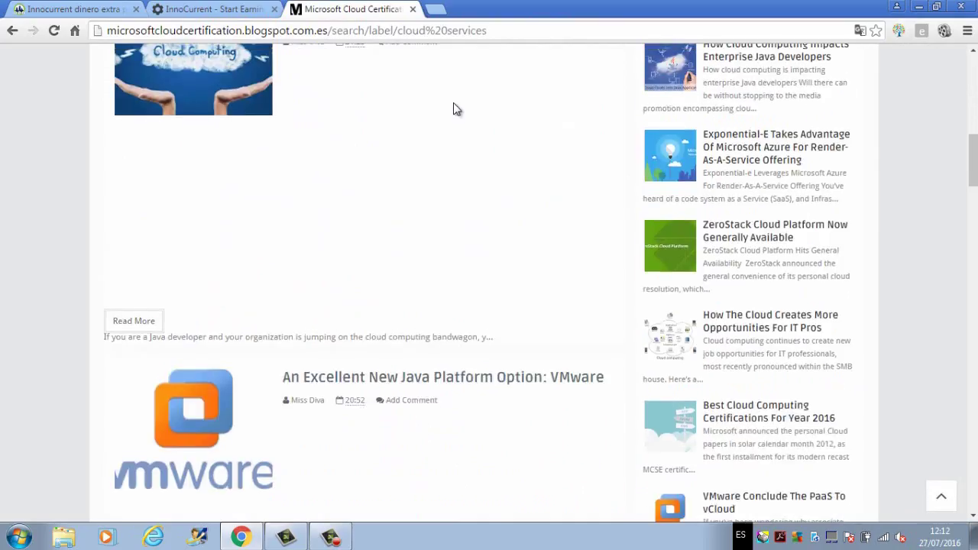
pyautogui.scroll(10, 454, 107)
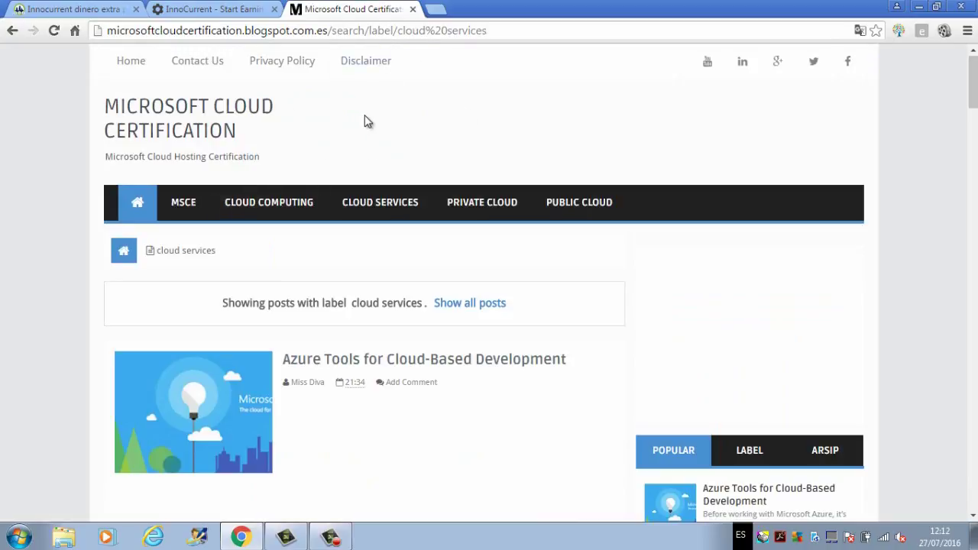
# - Copy the Cloud Services page's address into the 2nd Internal Page URL field on InnoCurrent
pyautogui.click(421, 34)
pyautogui.rightClick(420, 35)
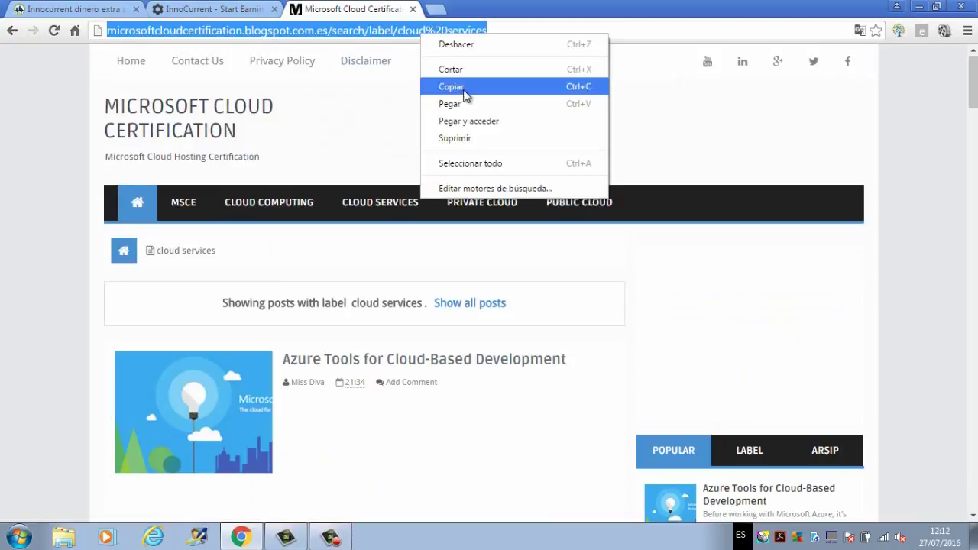
pyautogui.click(455, 85)
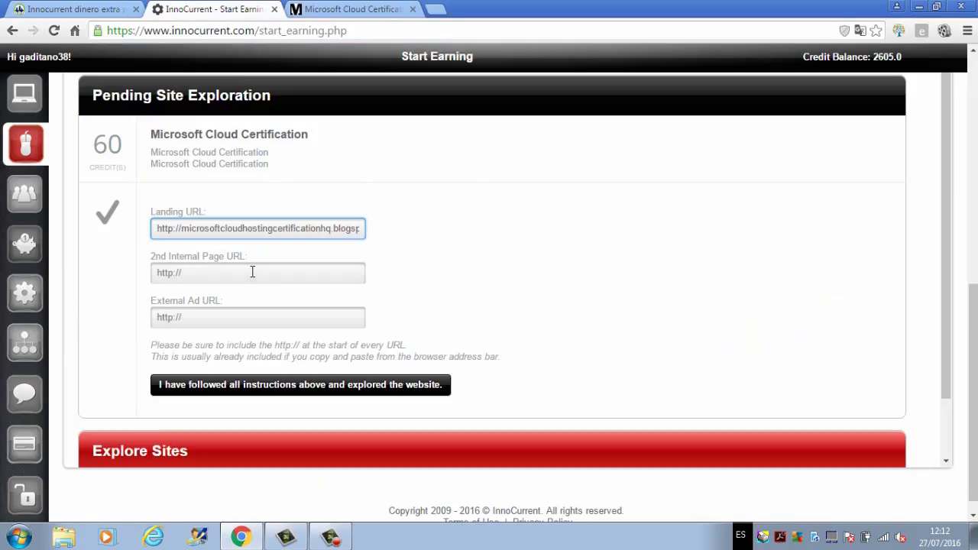
pyautogui.rightClick(252, 272)
pyautogui.click(306, 357)
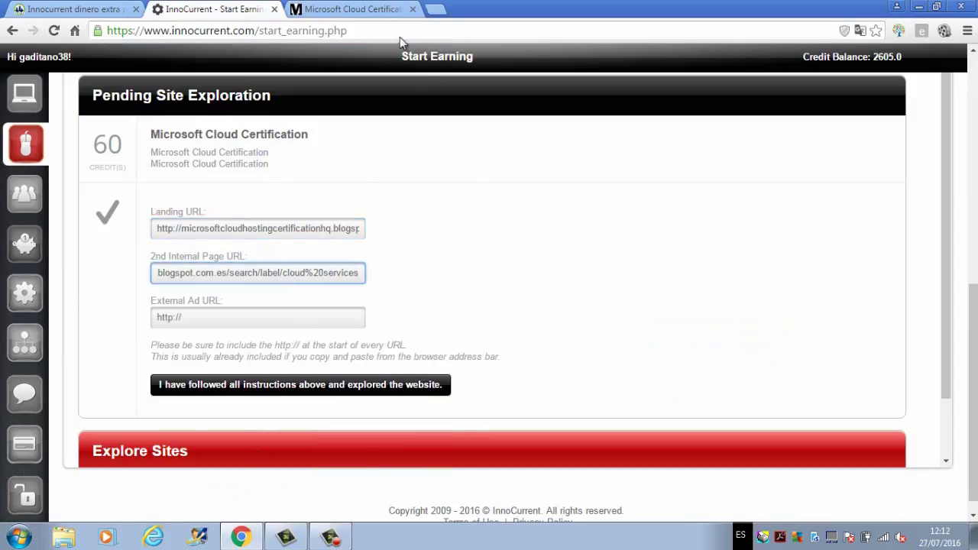
# - Open the "Azure Tools for Cloud-Based Development" post, accept the cookie notice and look through the whole article
pyautogui.click(347, 10)
pyautogui.scroll(-3, 321, 252)
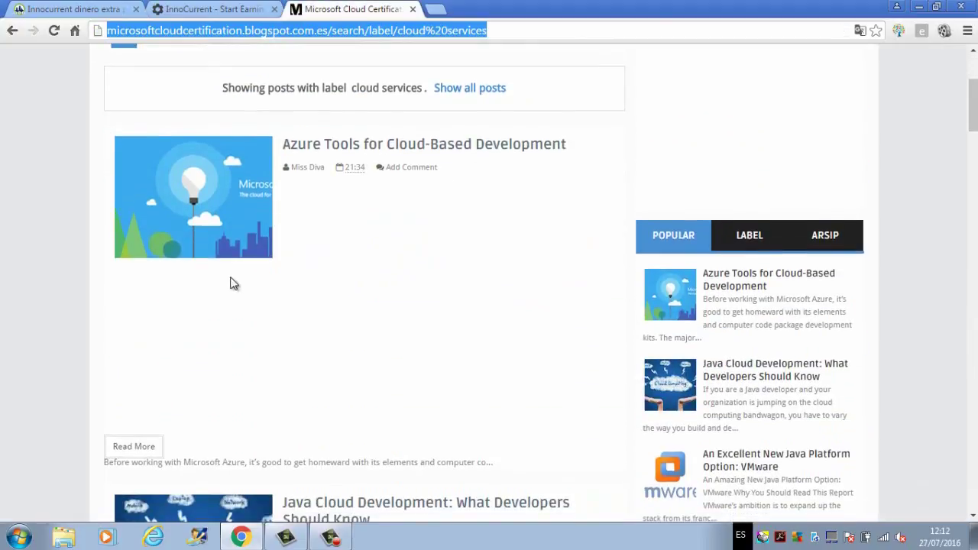
pyautogui.click(216, 200)
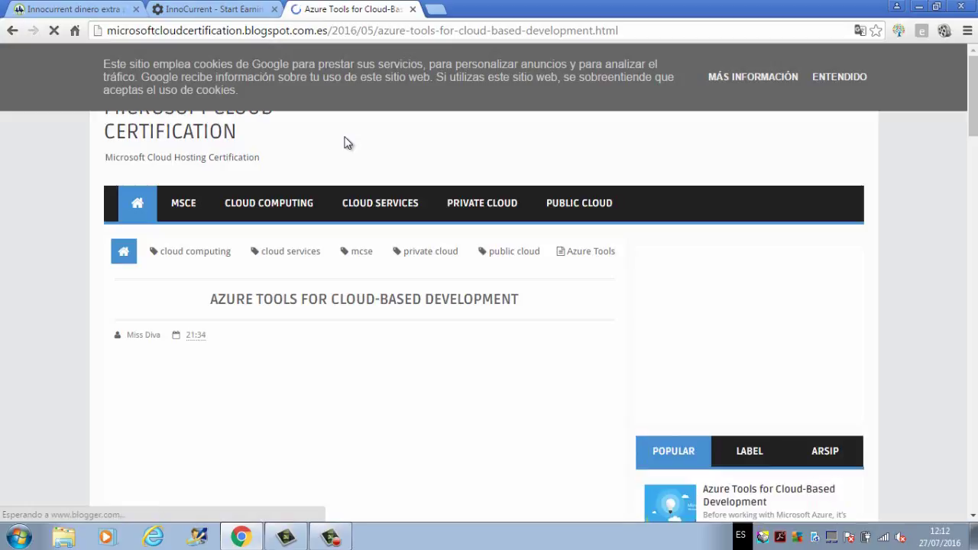
pyautogui.click(838, 79)
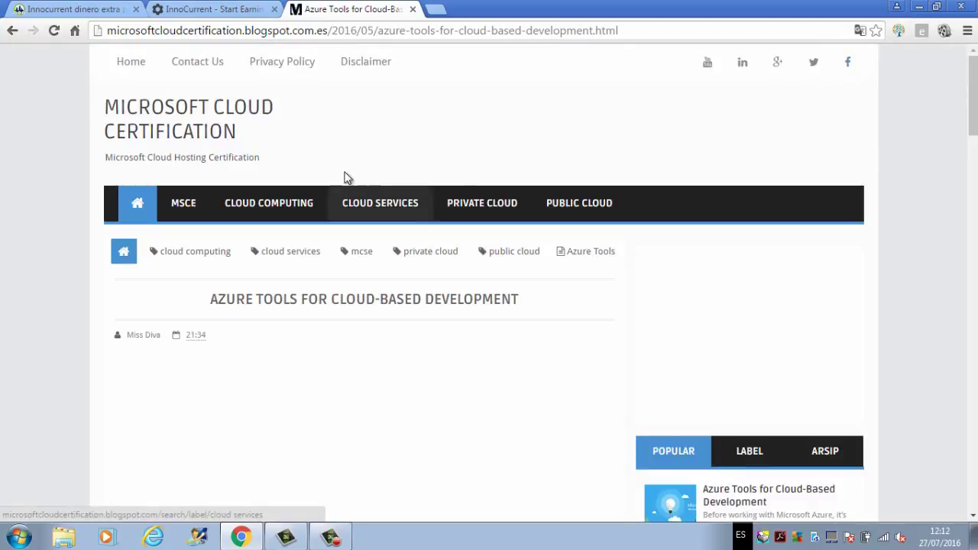
pyautogui.scroll(-8, 388, 143)
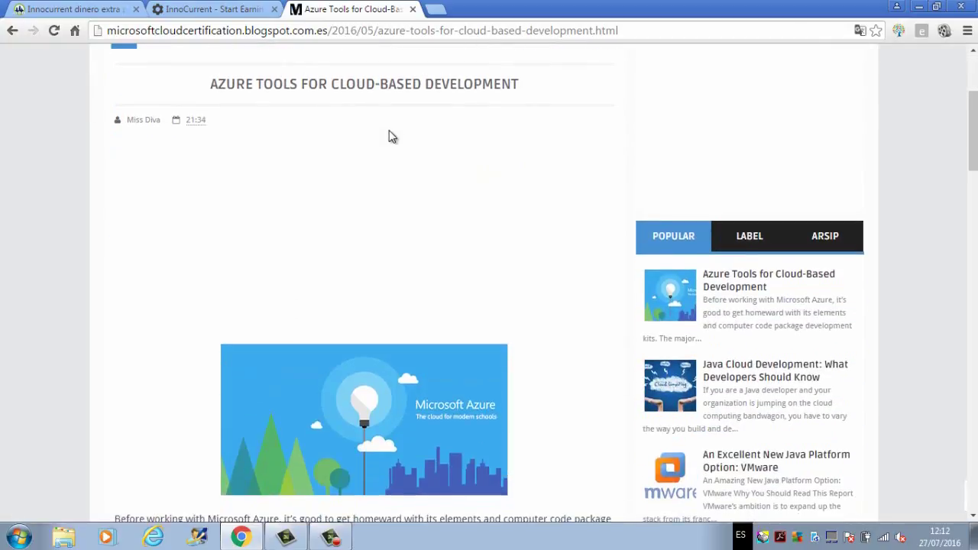
pyautogui.scroll(-4, 388, 142)
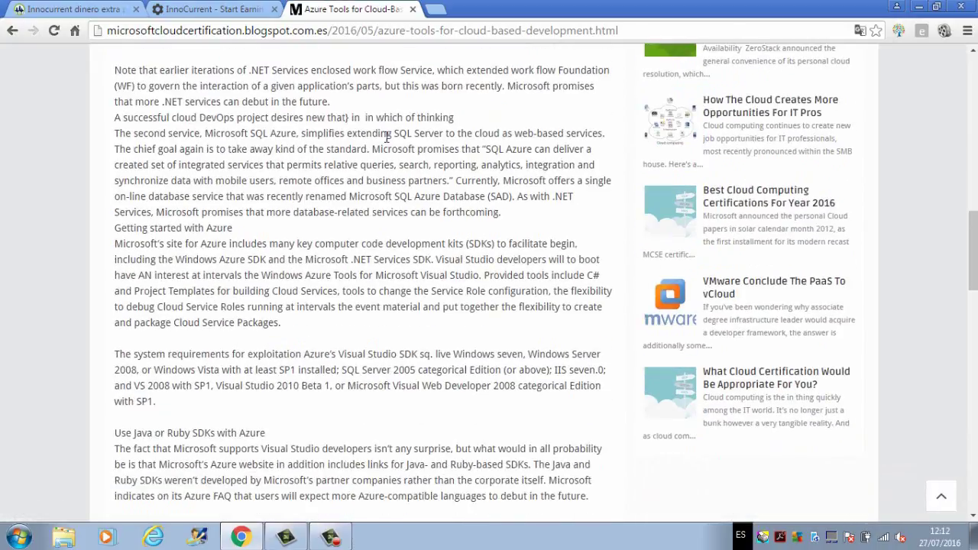
pyautogui.scroll(11, 387, 142)
pyautogui.scroll(2, 387, 142)
pyautogui.scroll(-12, 384, 140)
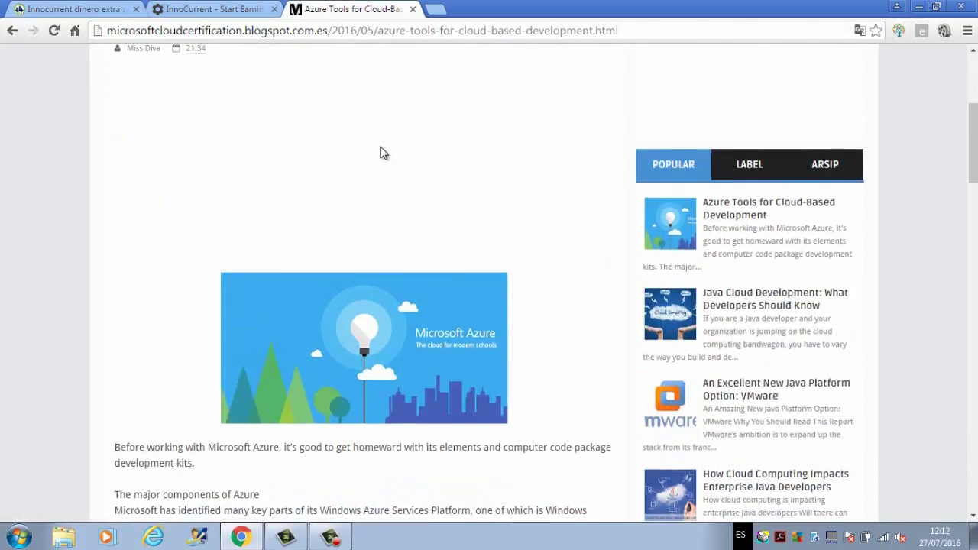
pyautogui.scroll(-7, 382, 150)
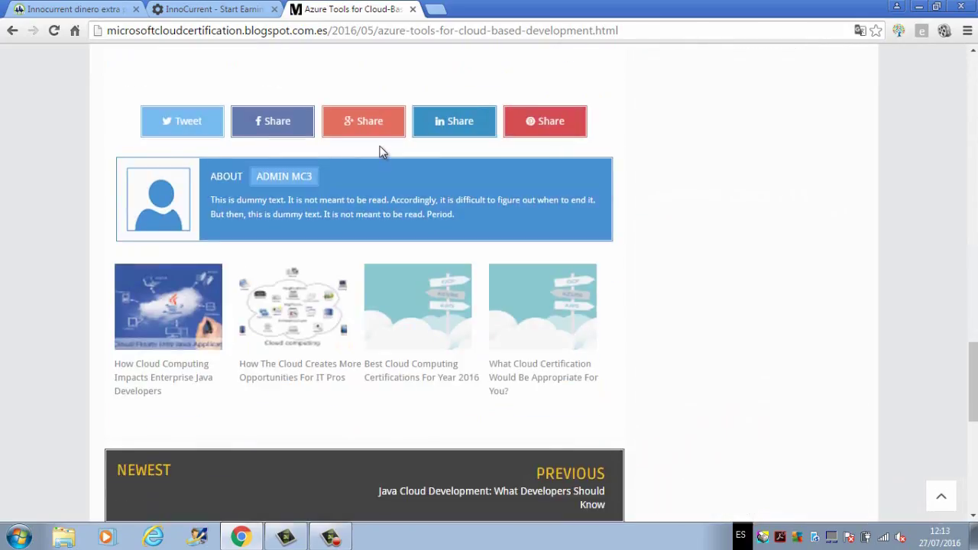
pyautogui.scroll(12, 382, 150)
pyautogui.scroll(10, 382, 151)
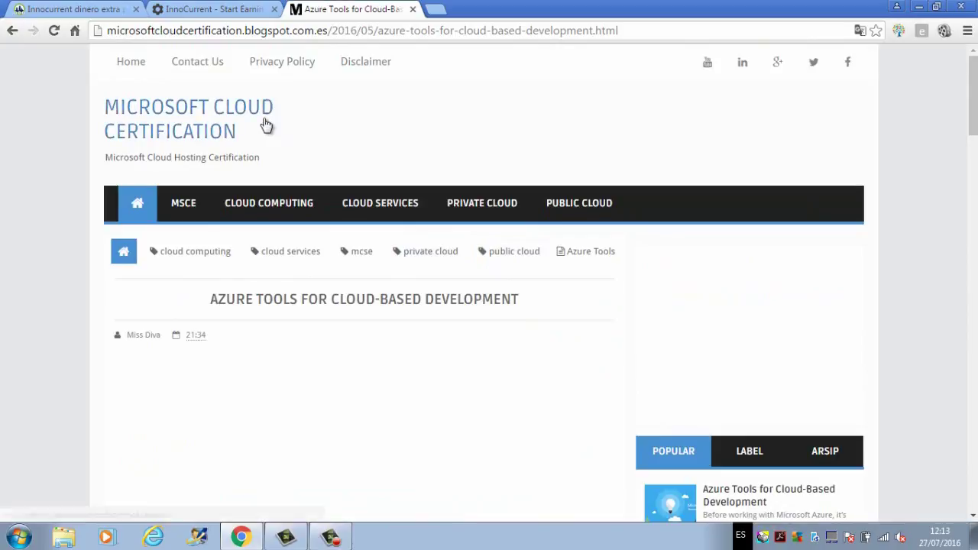
# - Copy the Azure Tools article's address into the External Ad URL field of the pending exploration
pyautogui.click(392, 30)
pyautogui.hotkey('ctrl', 'c')
pyautogui.rightClick(393, 31)
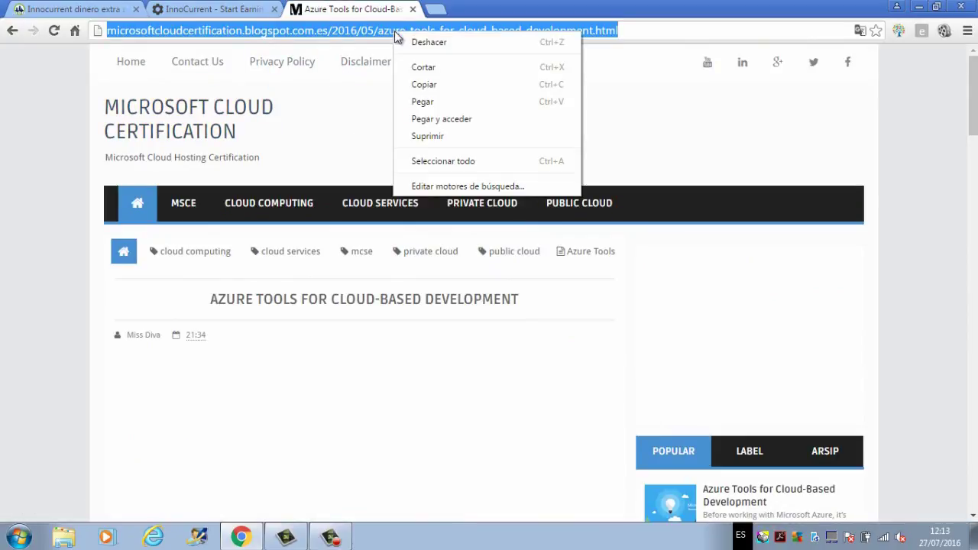
pyautogui.click(426, 85)
pyautogui.click(201, 14)
pyautogui.hotkey('ctrl', 'v')
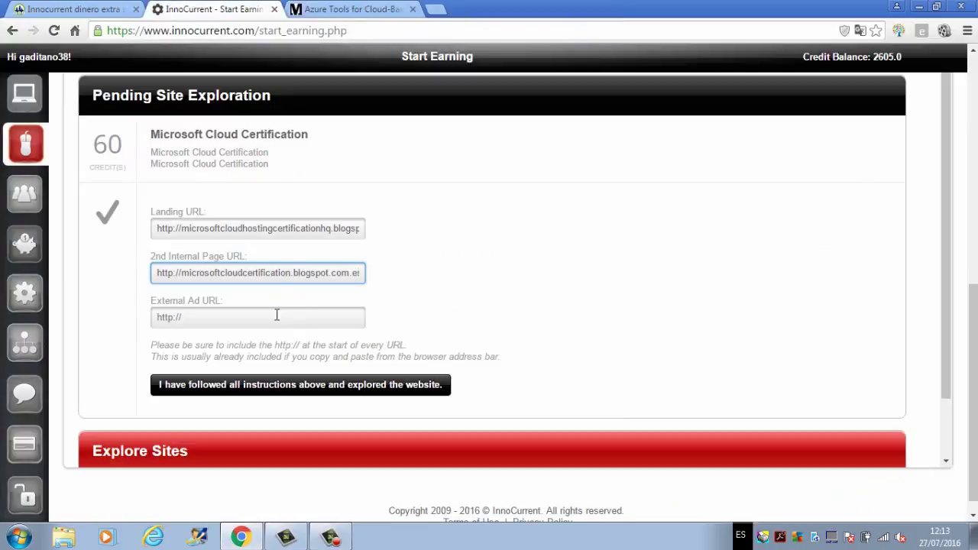
pyautogui.rightClick(277, 315)
pyautogui.click(331, 403)
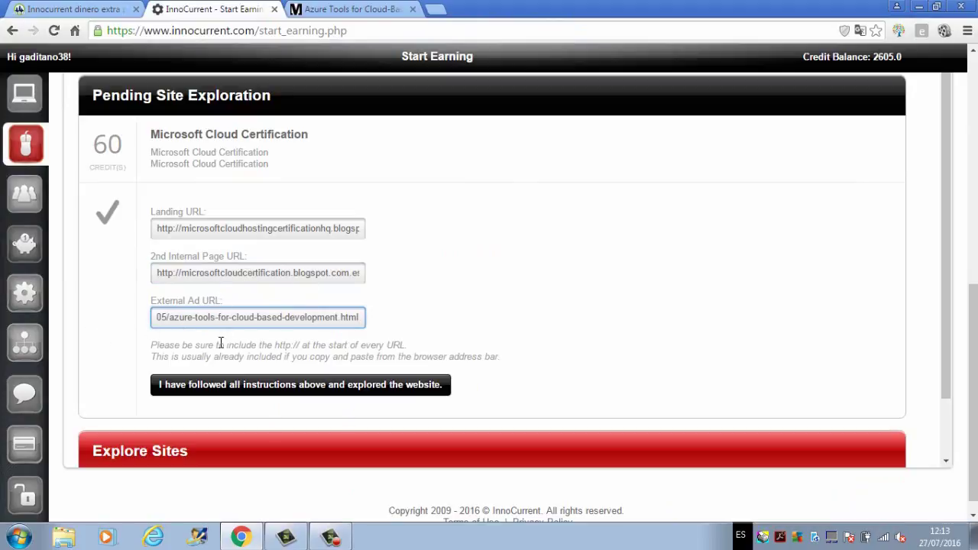
# - Submit the Microsoft Cloud Certification exploration with its three URLs and check the outcome on the Explore page
pyautogui.click(289, 387)
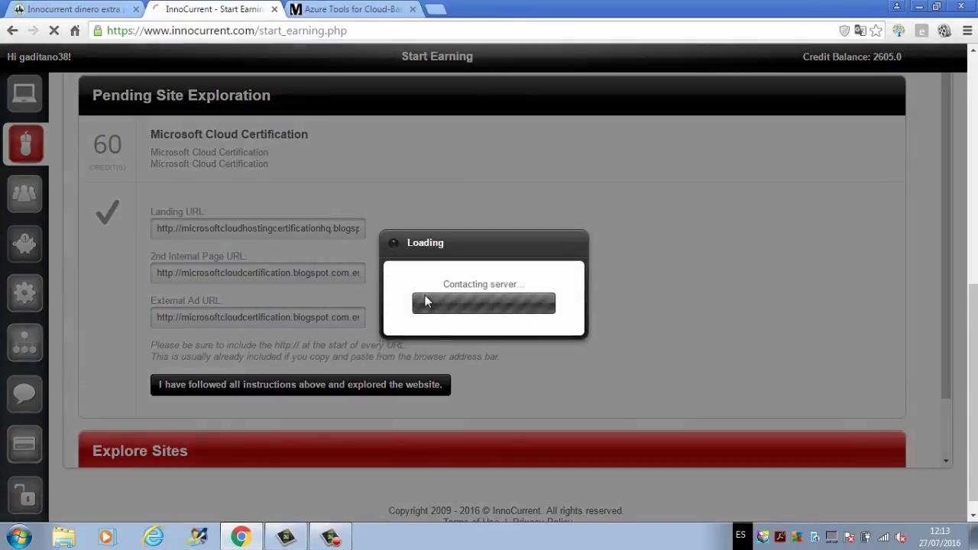
pyautogui.scroll(-7, 501, 306)
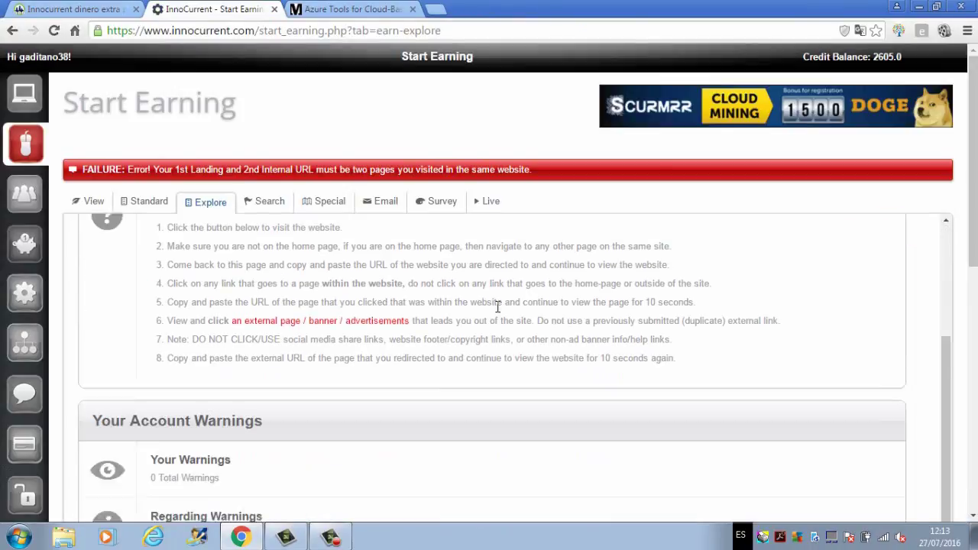
pyautogui.scroll(10, 413, 319)
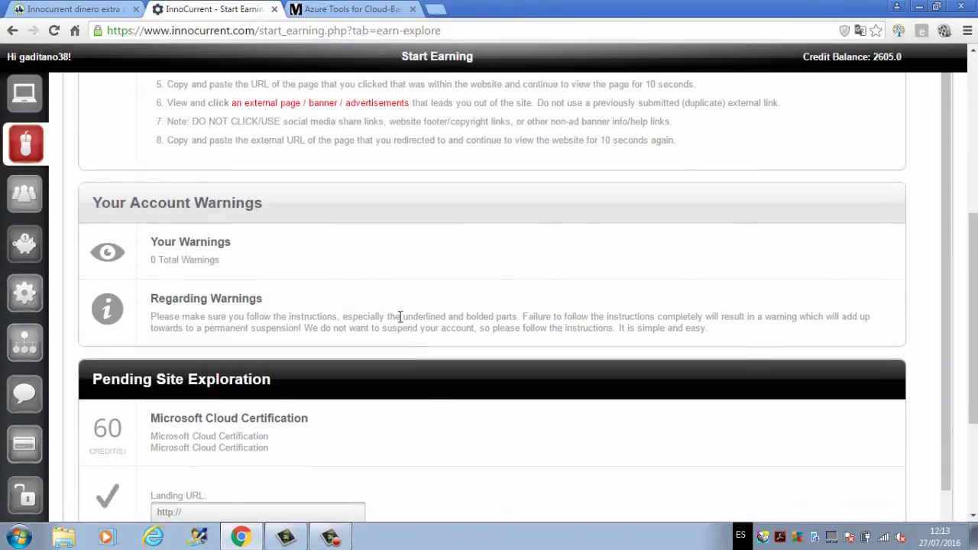
# - Reload the Explore page, allowing the form to be resubmitted, and check the pending exploration's fields
pyautogui.click(55, 31)
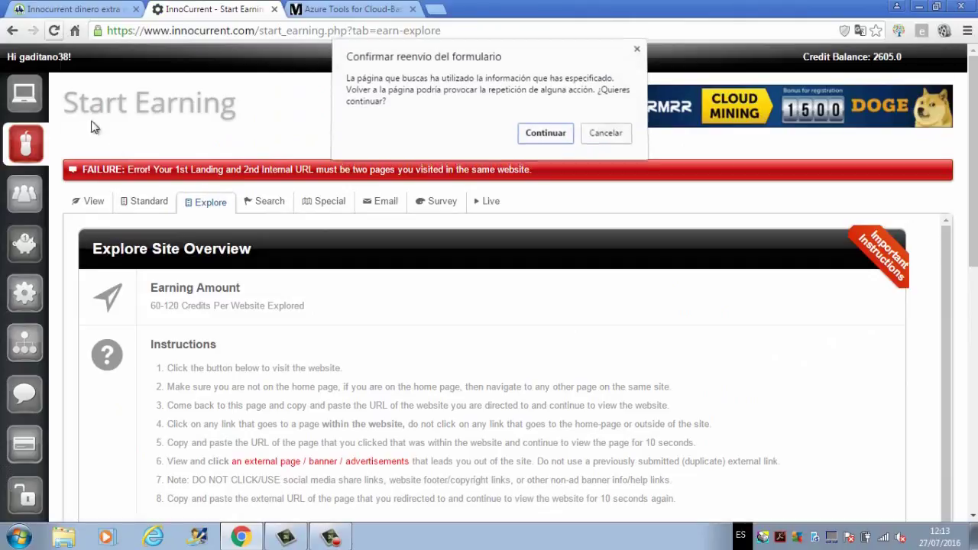
pyautogui.click(546, 137)
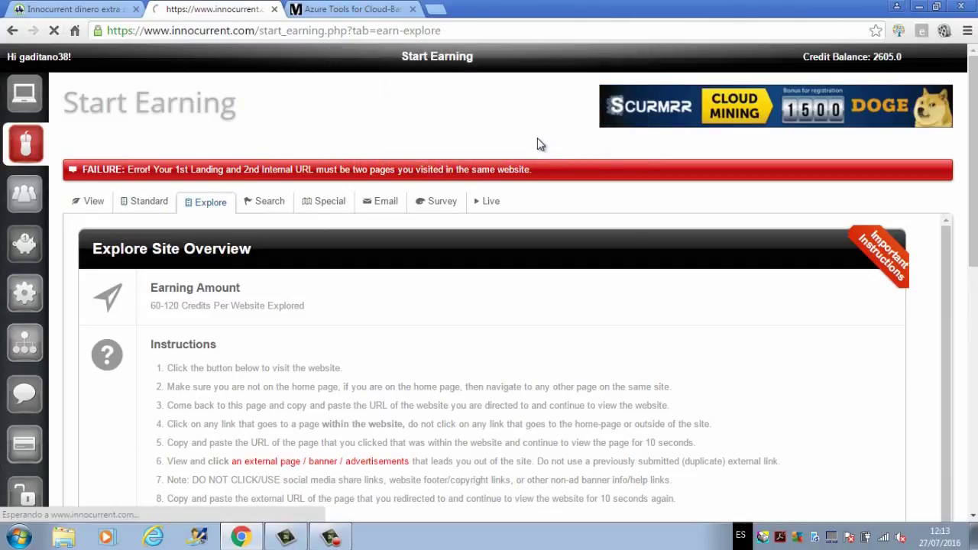
pyautogui.scroll(-9, 353, 210)
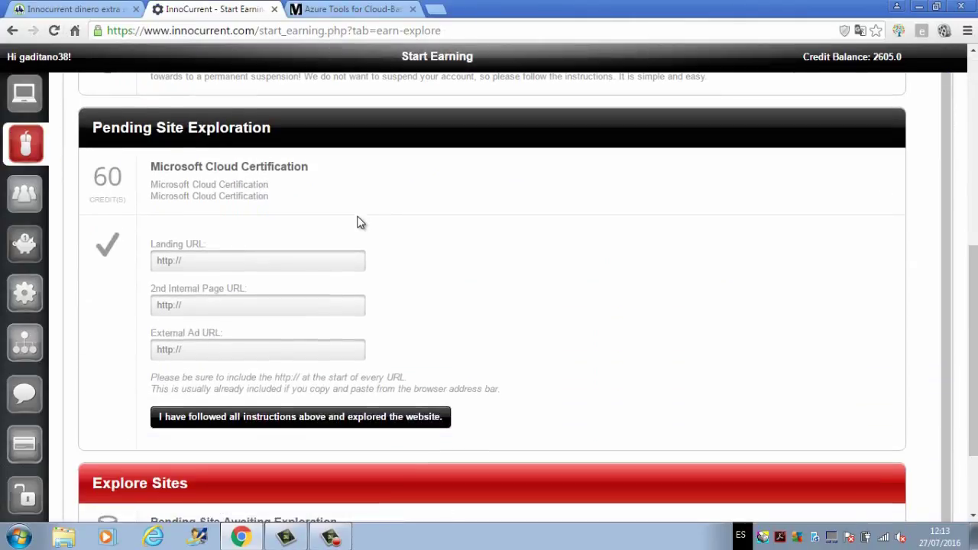
pyautogui.scroll(9, 354, 209)
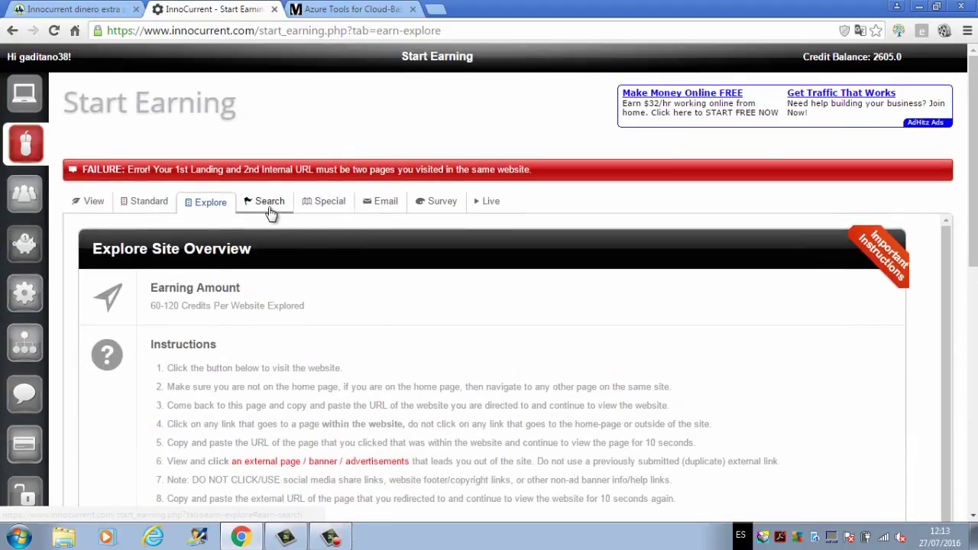
# - Show the Standard and View earning sections, return to Explore and review the account warnings and pending exploration
pyautogui.click(140, 203)
pyautogui.click(91, 210)
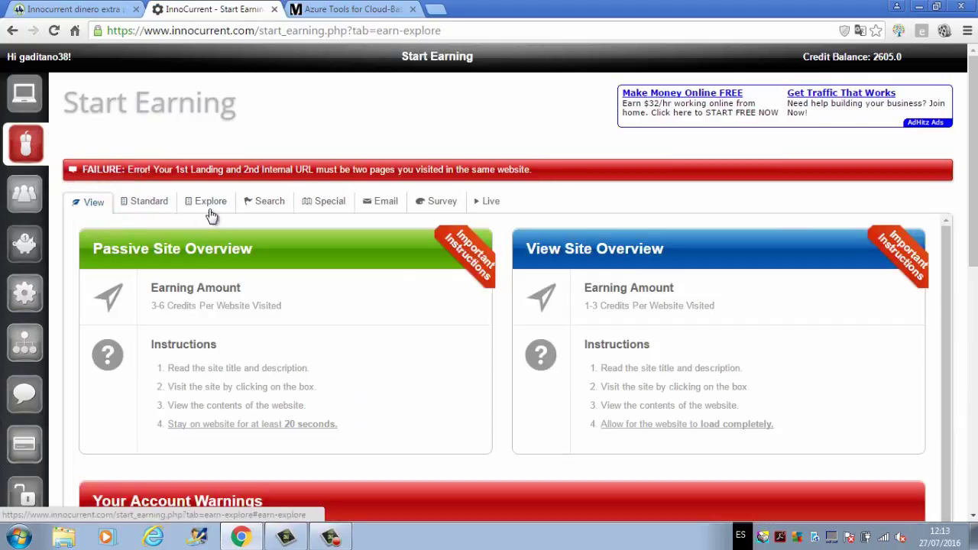
pyautogui.click(208, 205)
pyautogui.scroll(-4, 252, 302)
pyautogui.scroll(-4, 252, 302)
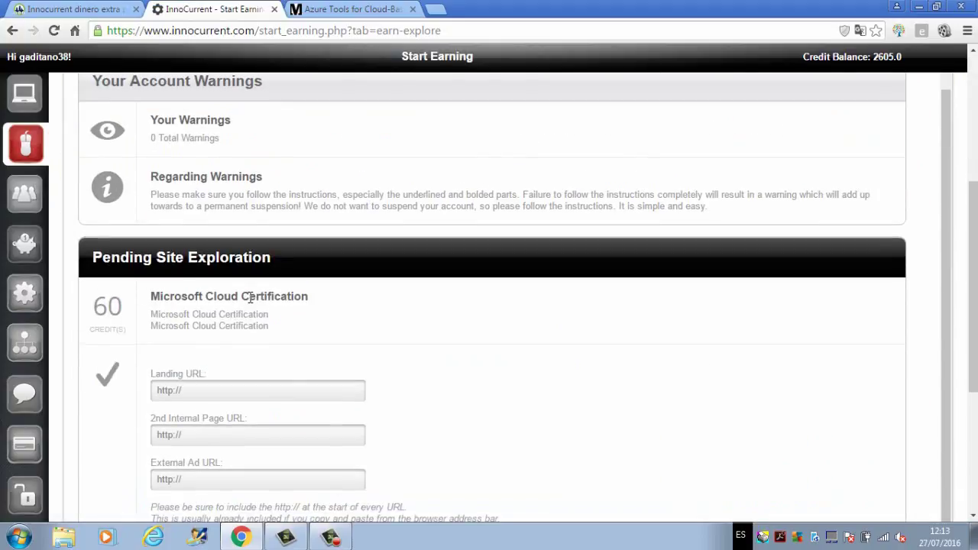
pyautogui.scroll(3, 250, 299)
pyautogui.scroll(4, 255, 304)
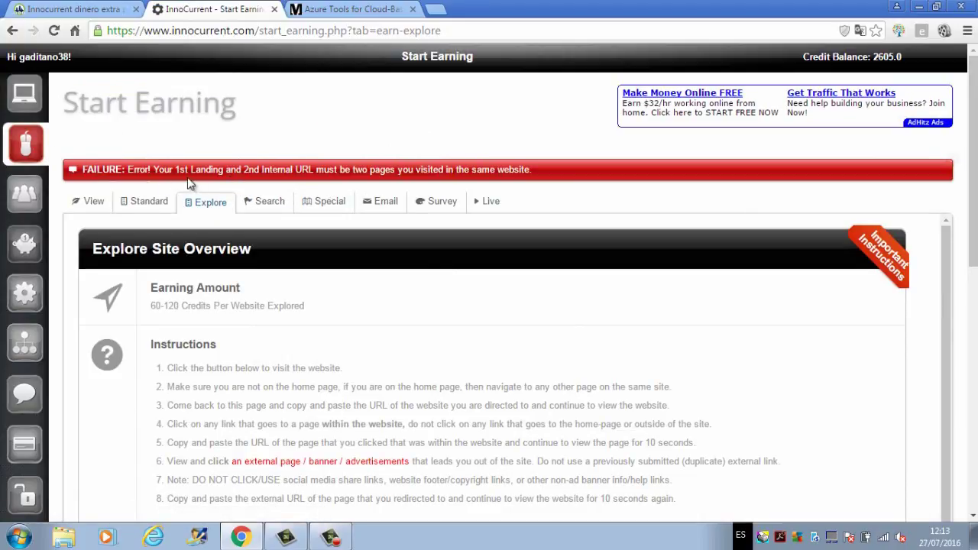
# - Translate the Explore page into Spanish to read its message and instructions, and restore the original language
pyautogui.rightClick(267, 118)
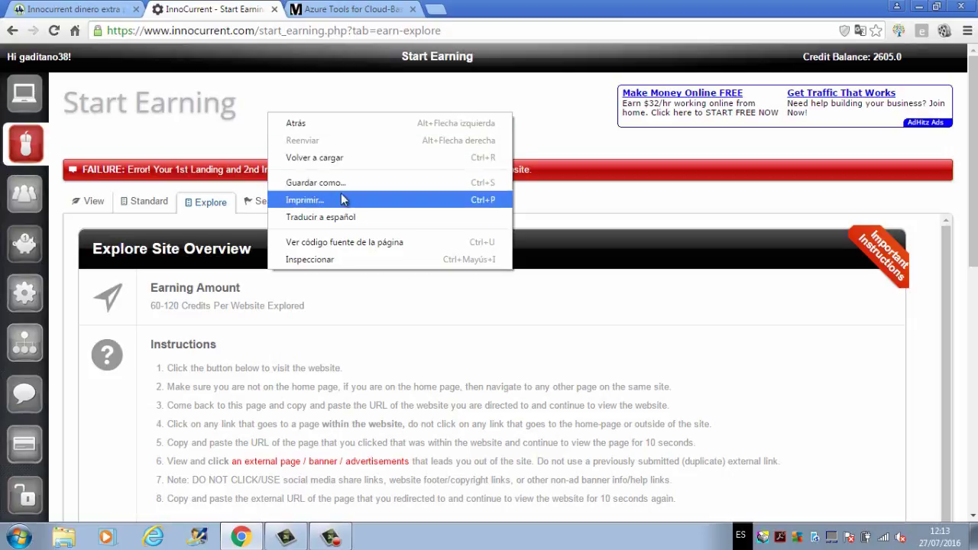
pyautogui.click(344, 217)
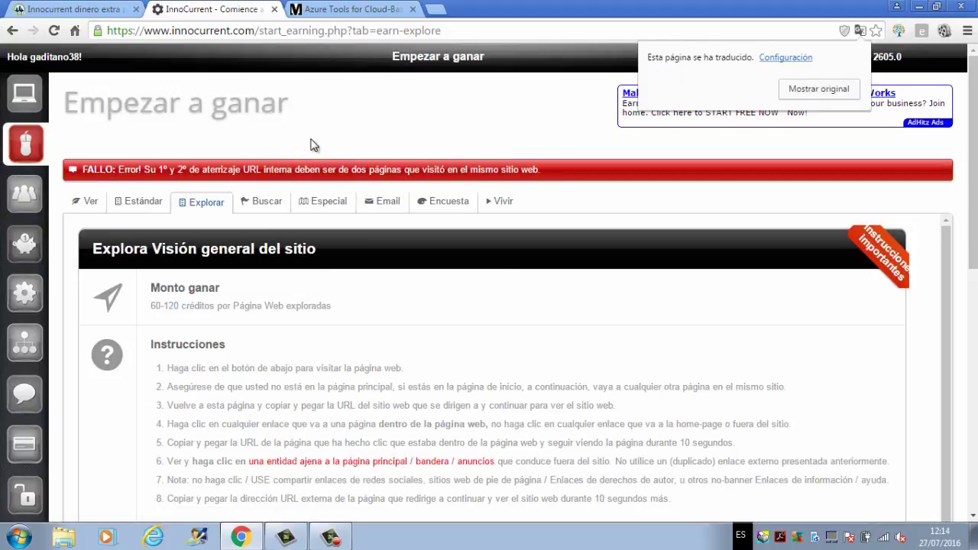
pyautogui.click(824, 90)
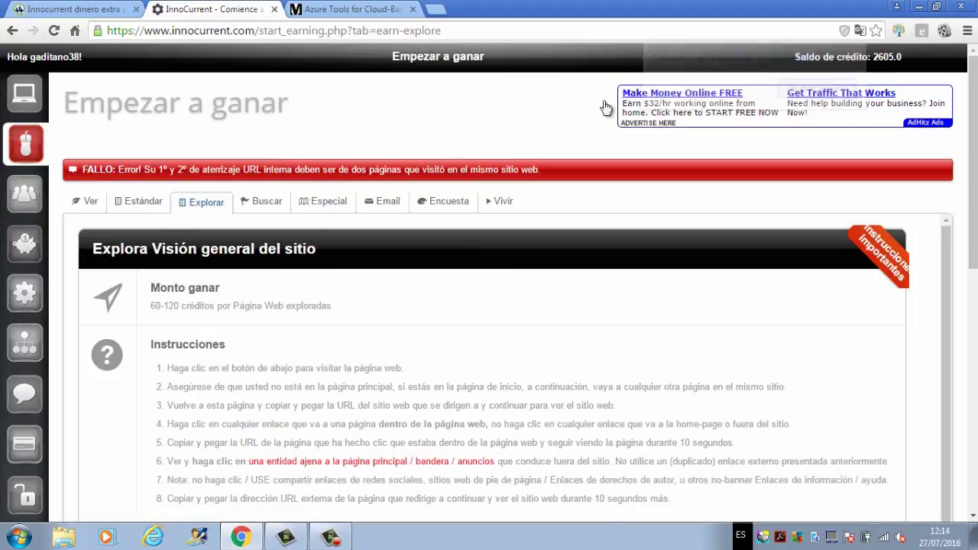
# - Look over the account warnings and pending exploration, reload the Explore page with the form resubmitted, and recheck its instructions
pyautogui.scroll(-5, 343, 155)
pyautogui.scroll(10, 344, 155)
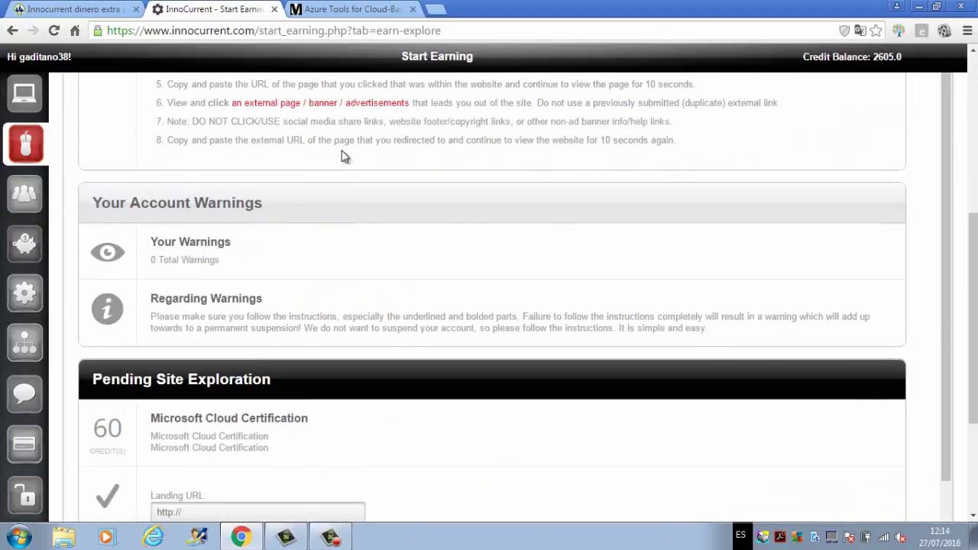
pyautogui.click(52, 30)
pyautogui.click(529, 135)
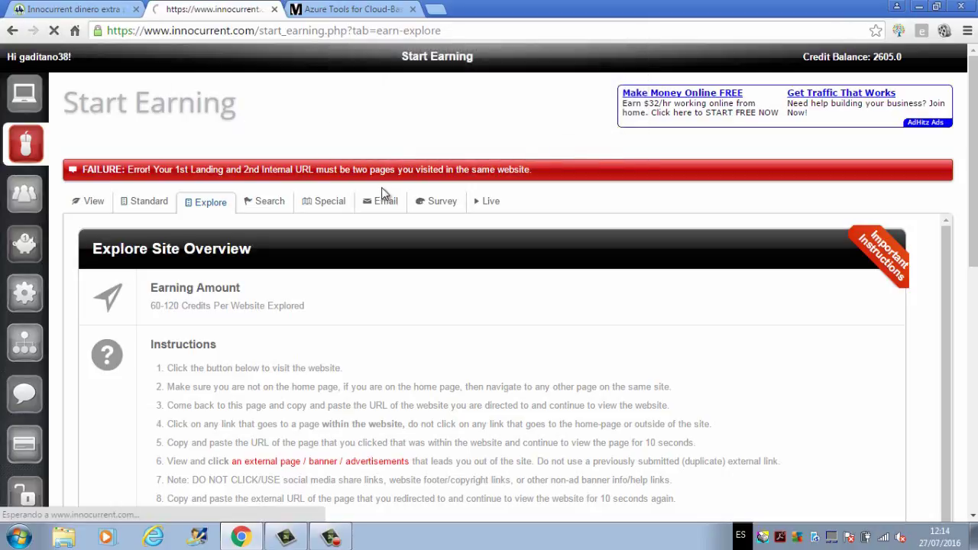
pyautogui.scroll(-8, 386, 191)
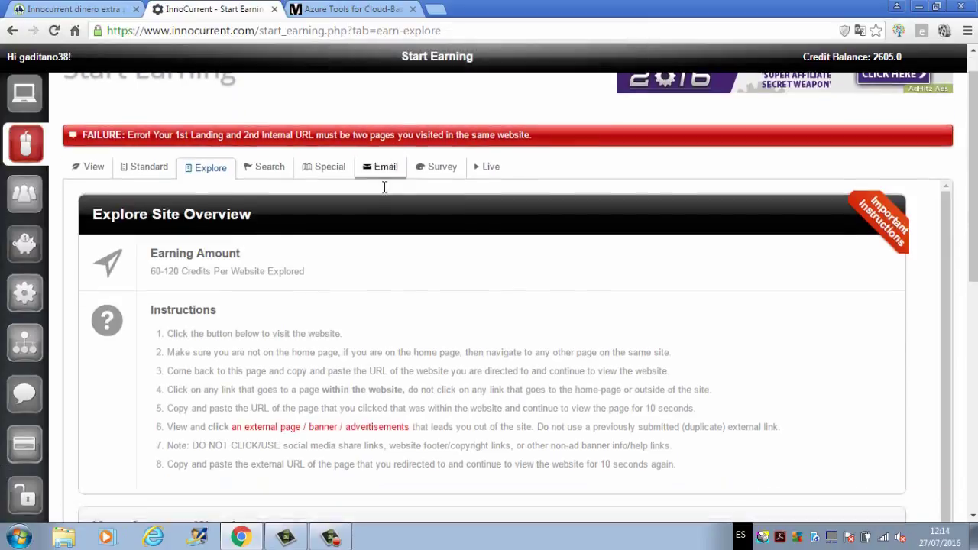
pyautogui.scroll(8, 385, 193)
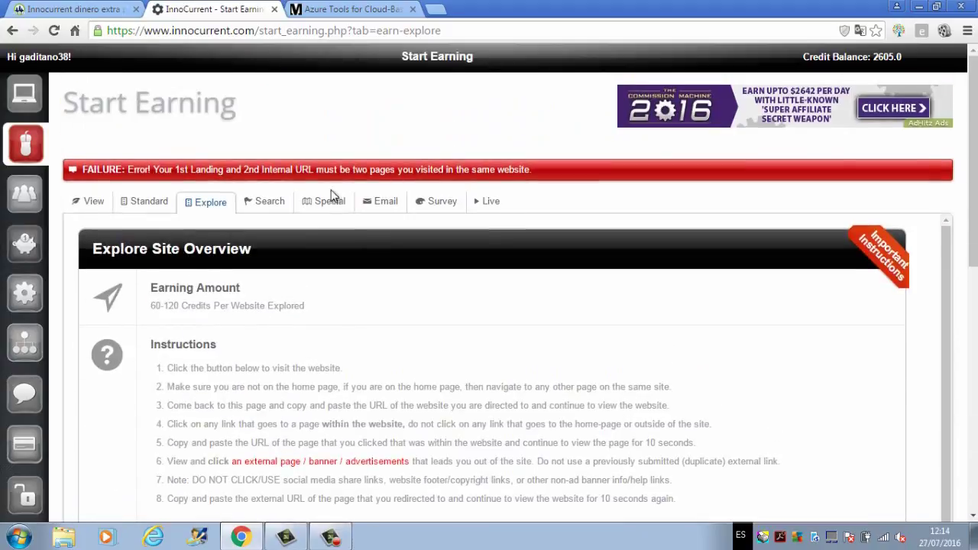
# - Open the Search earning section and review its earning amount, instructions and available search sites
pyautogui.click(270, 202)
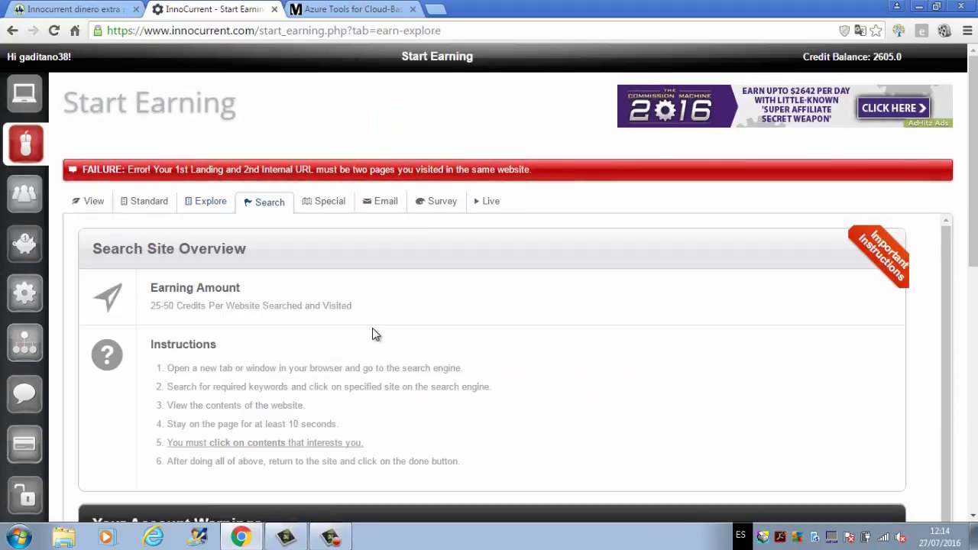
pyautogui.scroll(-3, 372, 327)
pyautogui.scroll(-5, 372, 327)
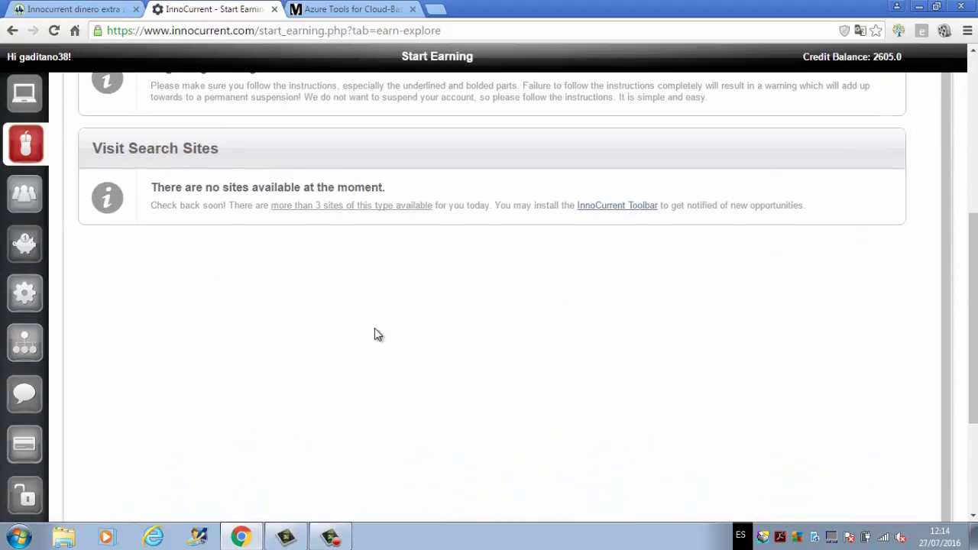
pyautogui.scroll(7, 374, 327)
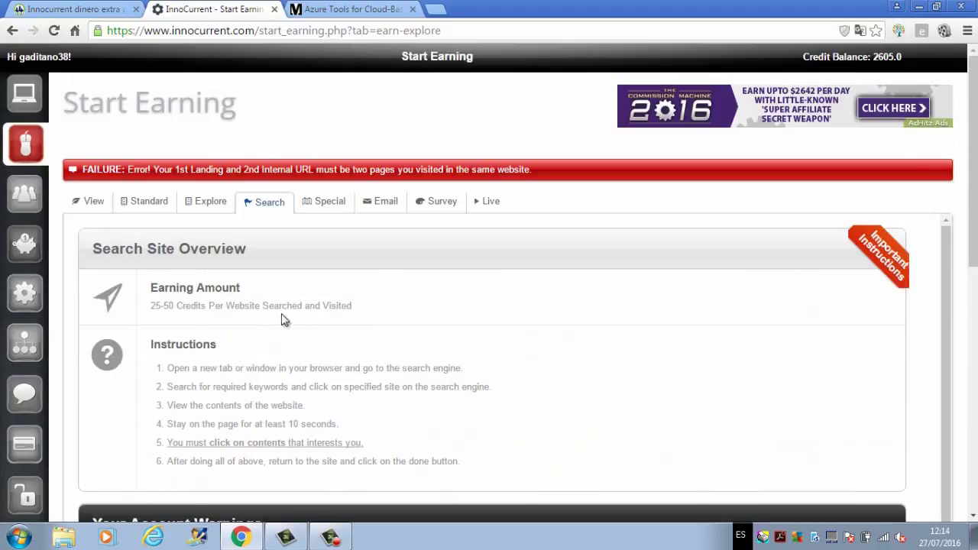
# - Open the Special earning section and review its instructions, the Sign up in 3D Chat offer and the other action categories
pyautogui.click(308, 205)
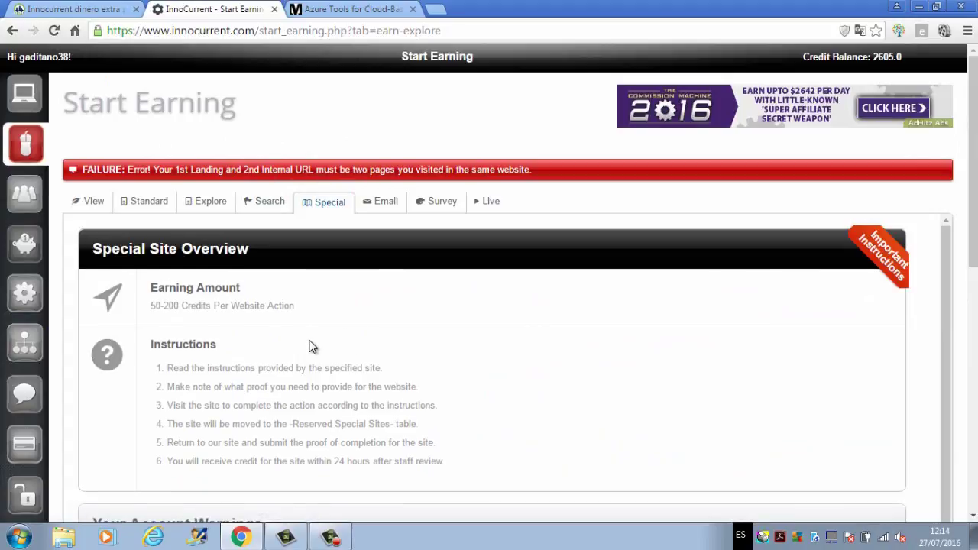
pyautogui.scroll(-10, 310, 347)
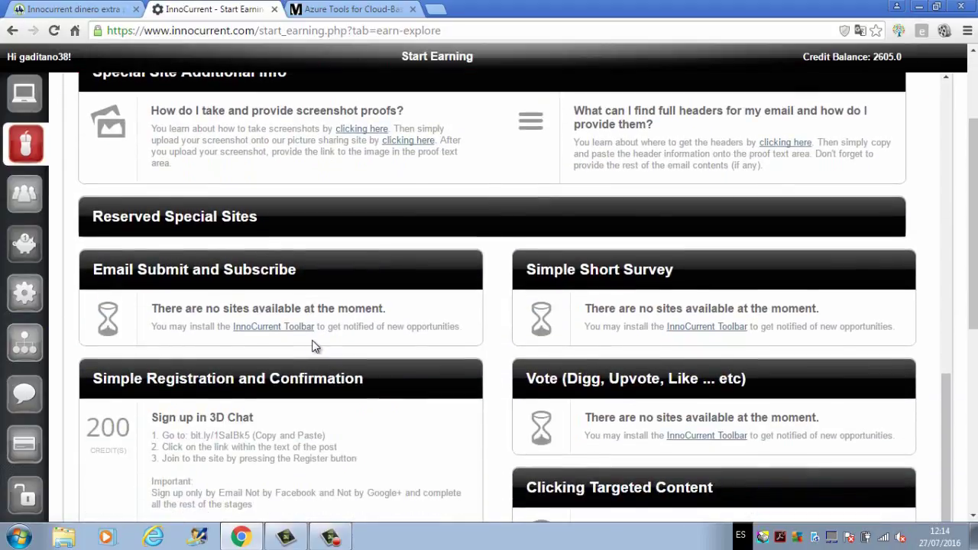
pyautogui.scroll(5, 314, 344)
pyautogui.scroll(-10, 315, 345)
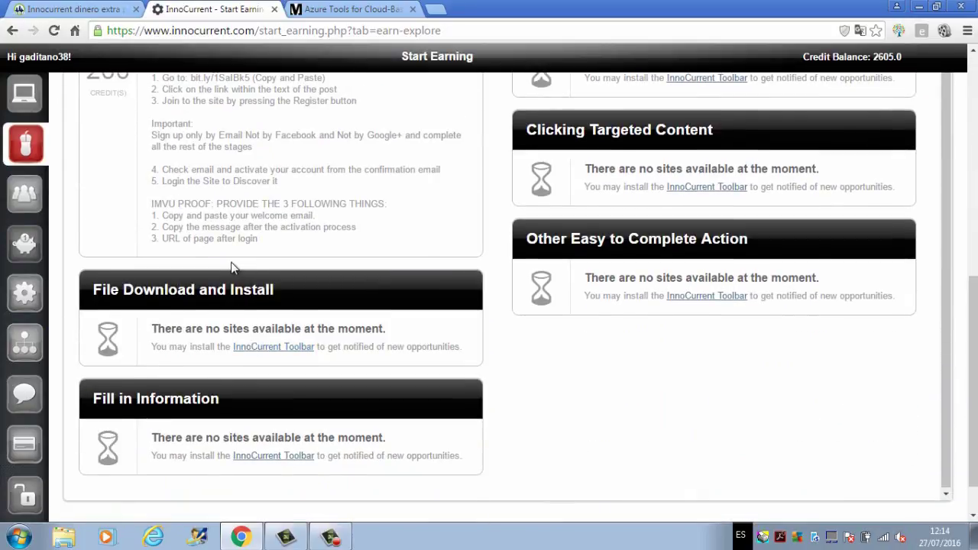
pyautogui.scroll(2, 233, 268)
pyautogui.scroll(-2, 109, 246)
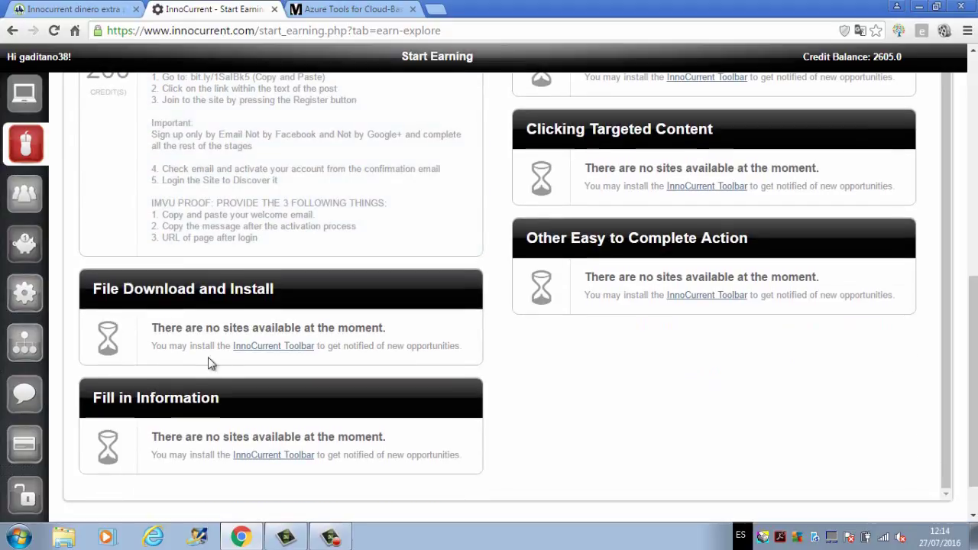
pyautogui.scroll(3, 247, 280)
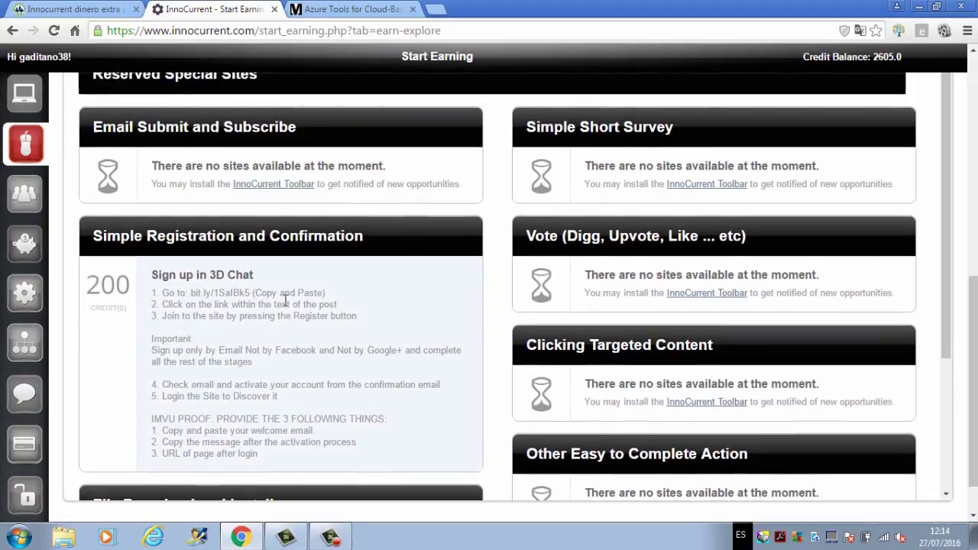
pyautogui.scroll(4, 288, 306)
pyautogui.scroll(7, 287, 306)
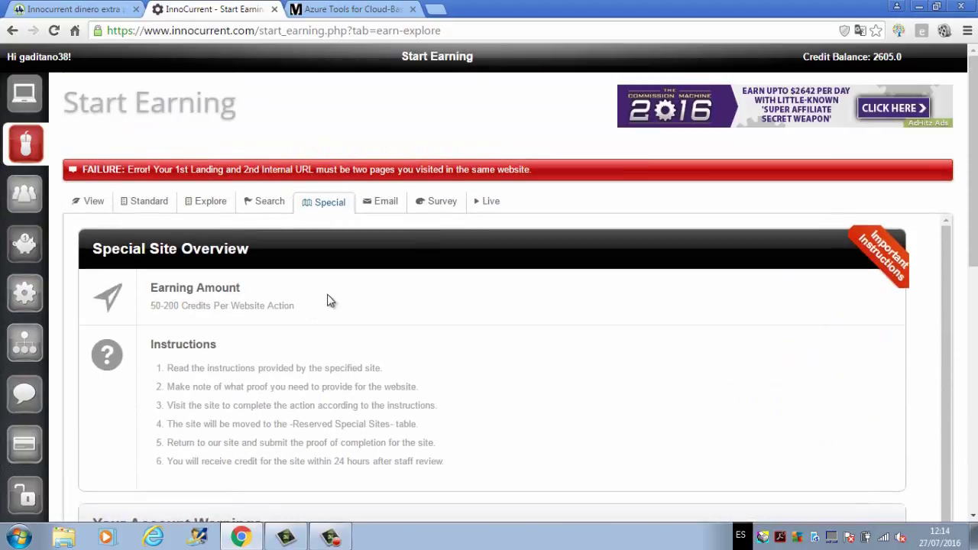
# - Open the Email earning section and review its earning amount and instructions
pyautogui.click(384, 202)
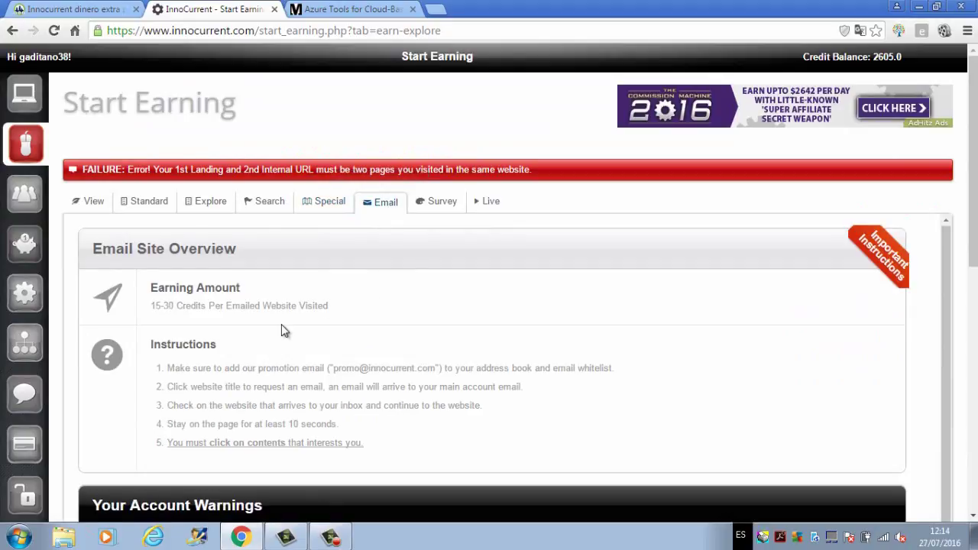
pyautogui.scroll(-4, 282, 324)
pyautogui.scroll(4, 282, 324)
# - Open the Survey earning section and review its instructions, survey offers, credits and completion requirements
pyautogui.click(439, 201)
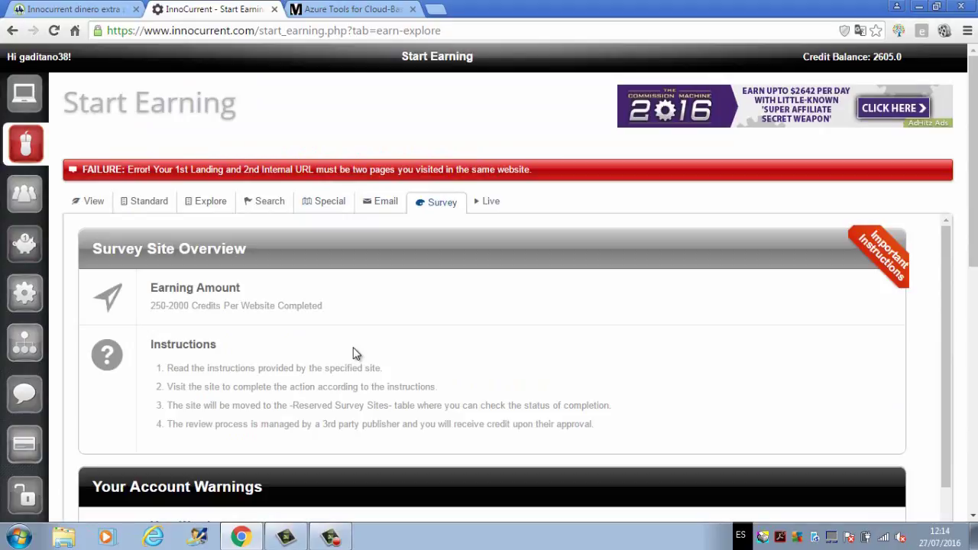
pyautogui.scroll(-7, 339, 347)
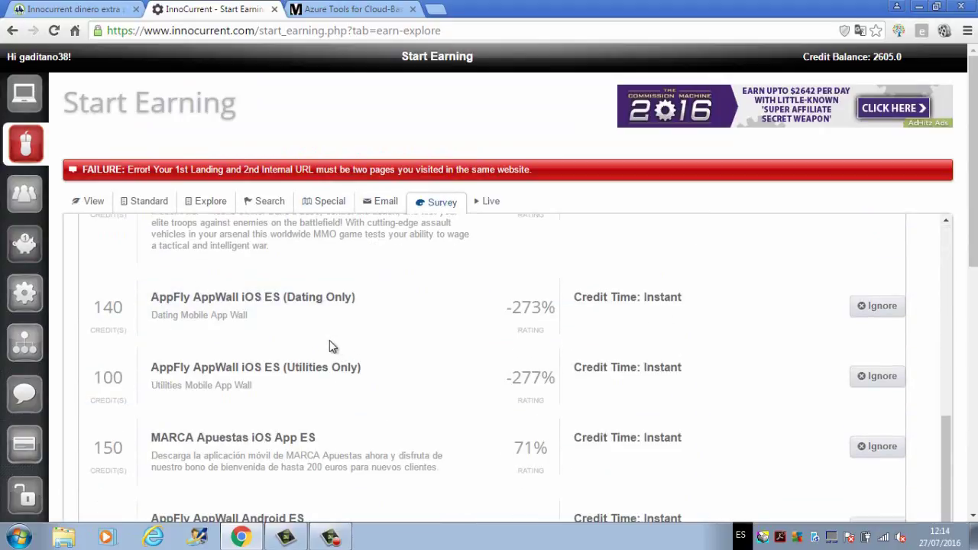
pyautogui.scroll(2, 329, 345)
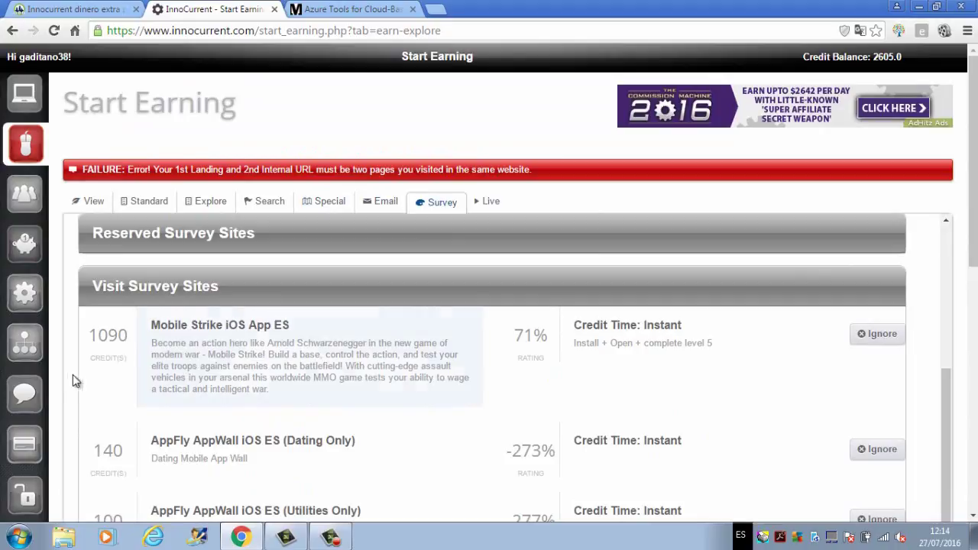
pyautogui.scroll(-1, 107, 378)
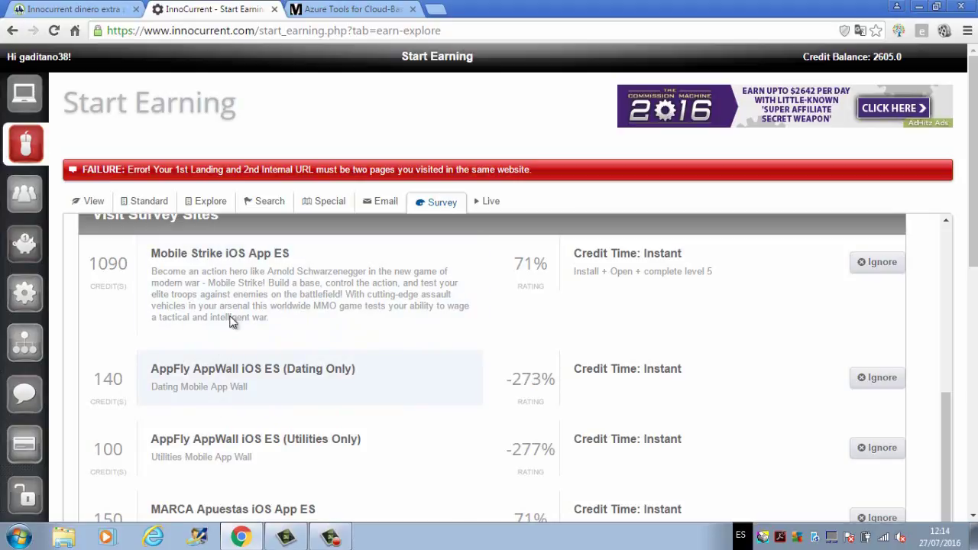
pyautogui.scroll(-2, 115, 374)
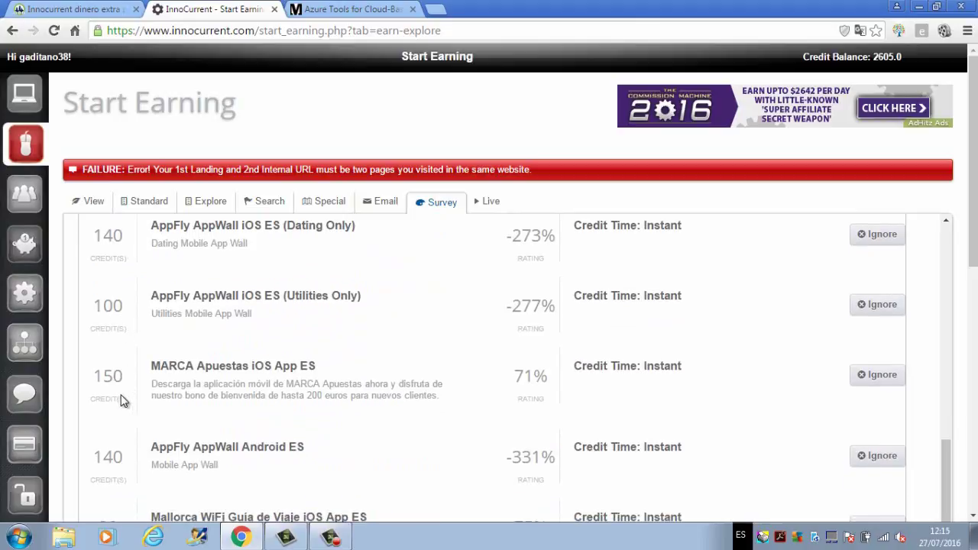
# - Show the Live section, check the Explore and Standard sections for sites, and return to the pending Microsoft Cloud Certification exploration
pyautogui.click(488, 201)
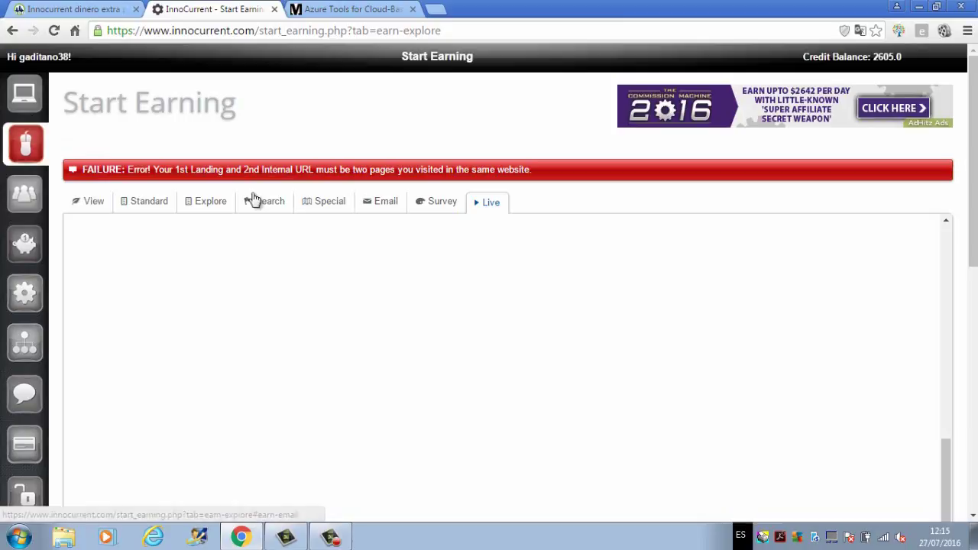
pyautogui.click(208, 202)
pyautogui.scroll(-2, 308, 319)
pyautogui.scroll(5, 309, 319)
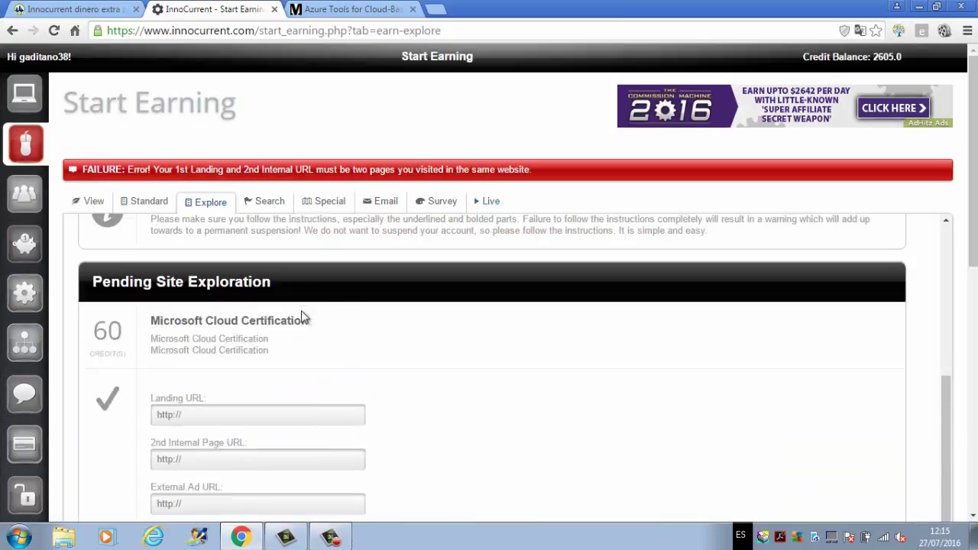
pyautogui.click(144, 202)
pyautogui.scroll(-2, 334, 333)
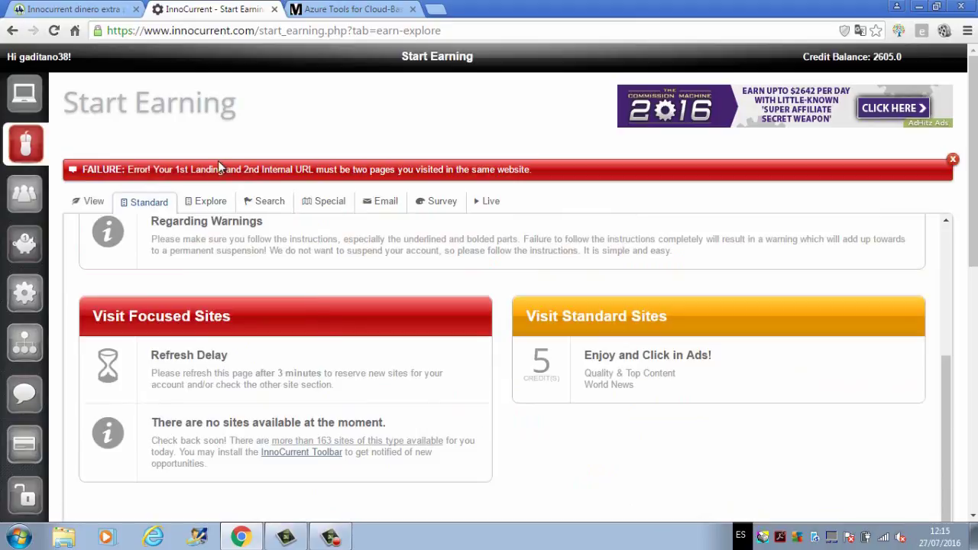
pyautogui.click(210, 201)
pyautogui.scroll(-5, 315, 336)
pyautogui.scroll(-3, 314, 337)
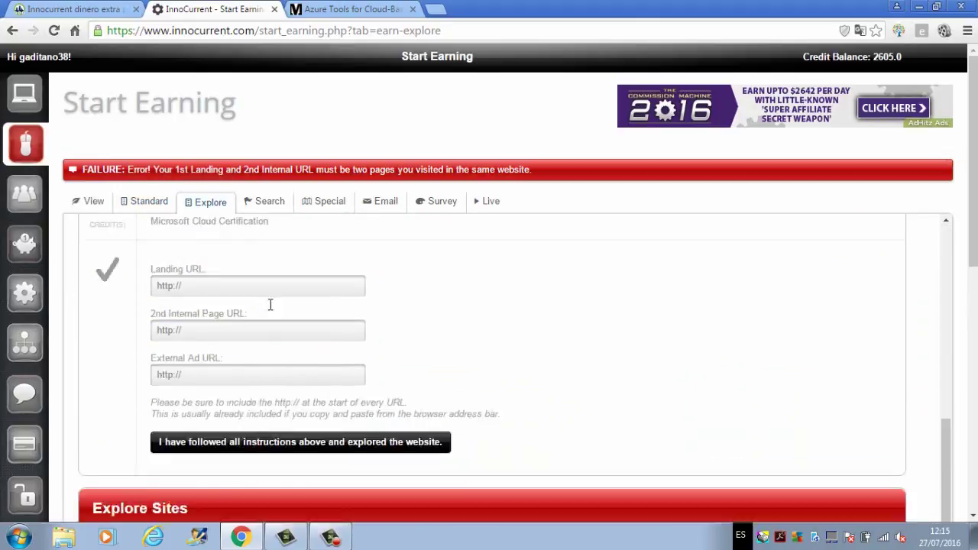
# - Reload the Explore page with the form resubmitted, dismiss the failure message and check the pending exploration's URL fields
pyautogui.click(54, 31)
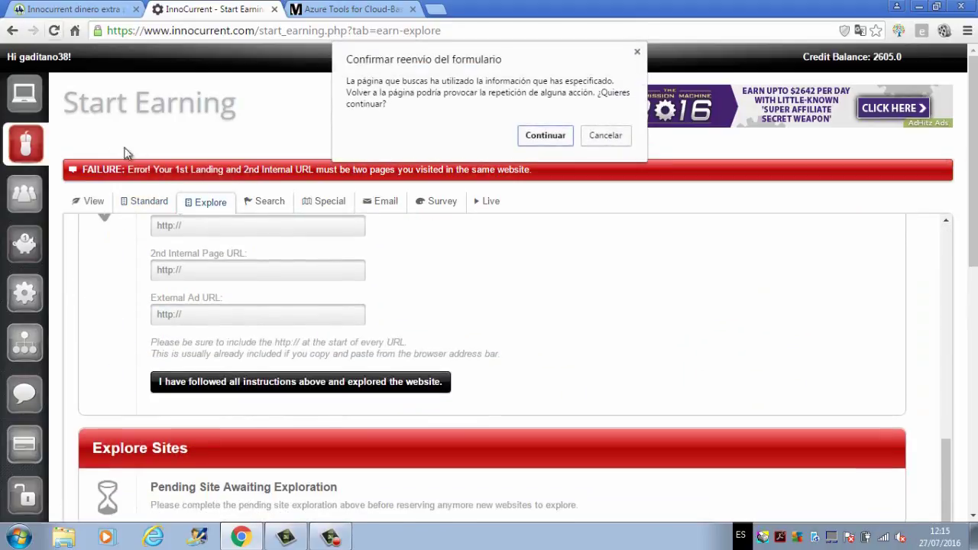
pyautogui.click(558, 136)
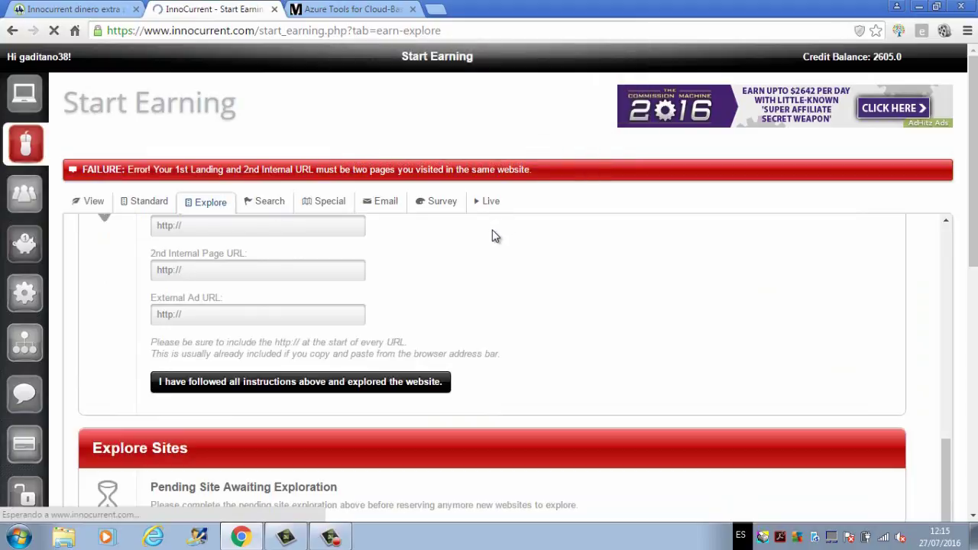
pyautogui.click(951, 160)
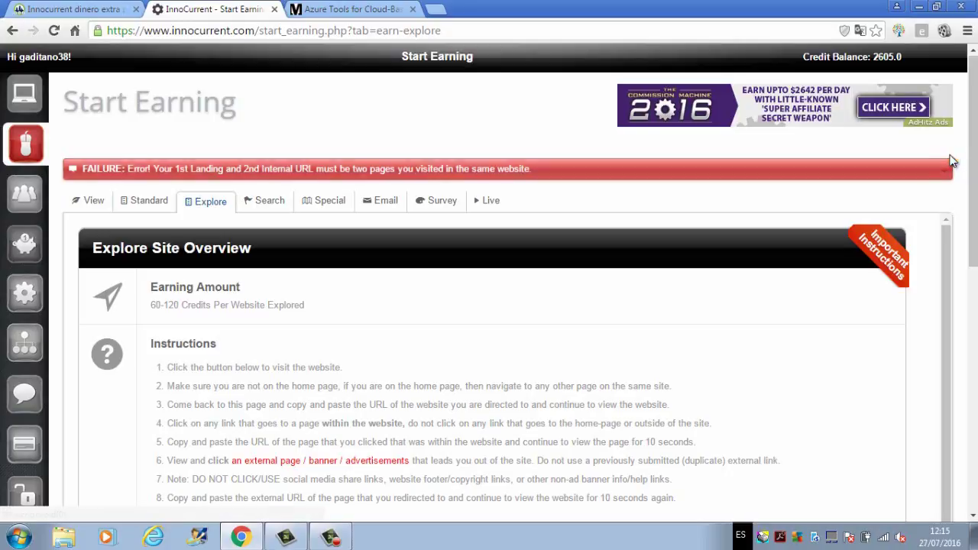
pyautogui.scroll(-3, 408, 344)
pyautogui.scroll(-4, 407, 351)
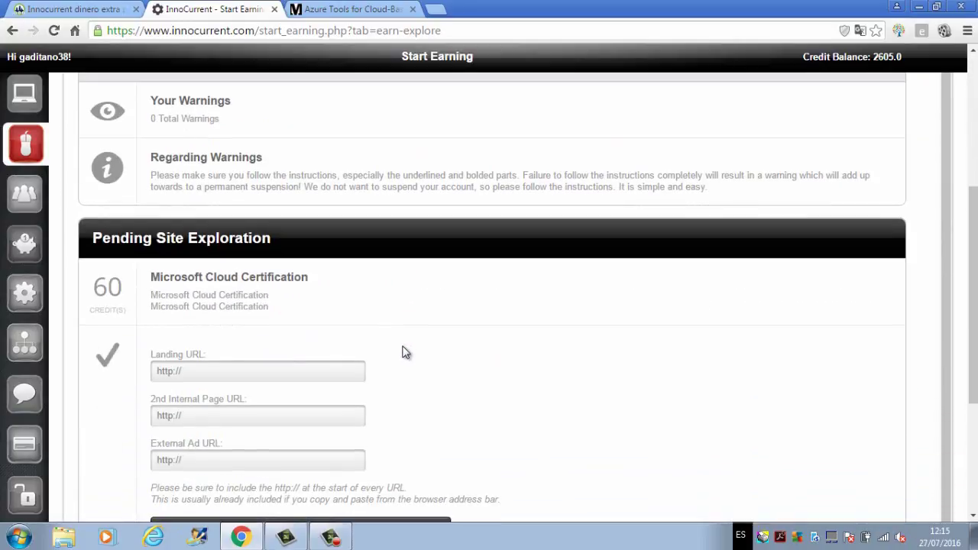
# - Resubmit the Explore page once more, review the pending exploration and close the failure message again
pyautogui.click(55, 30)
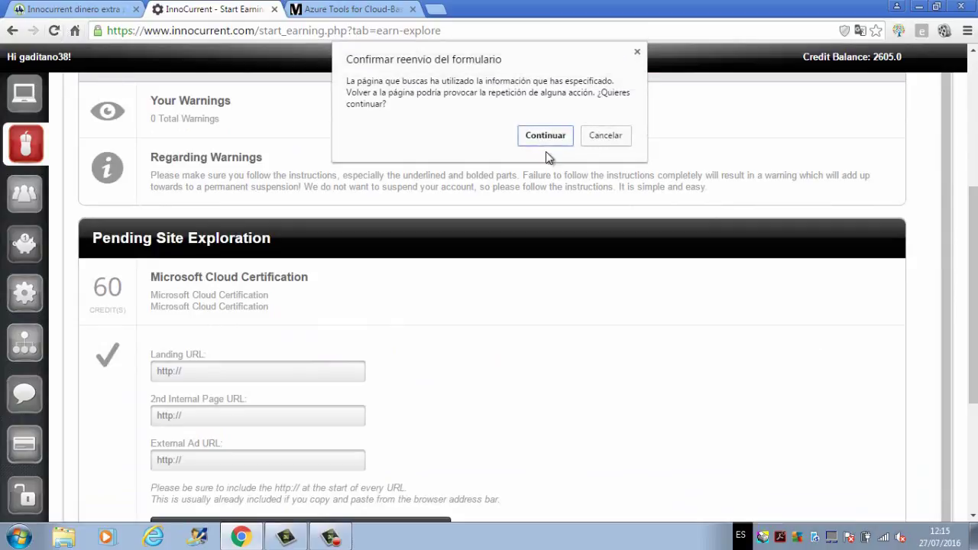
pyautogui.click(544, 133)
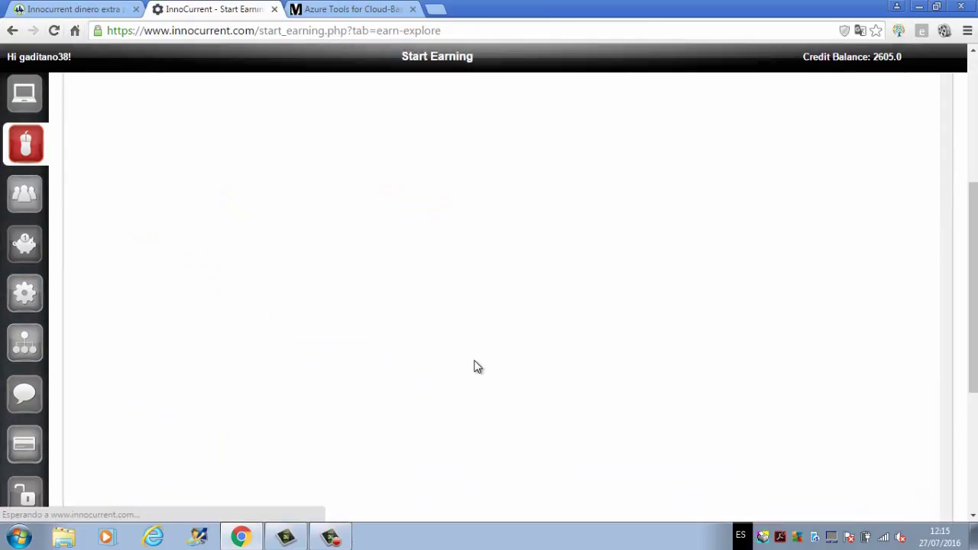
pyautogui.scroll(-2, 474, 367)
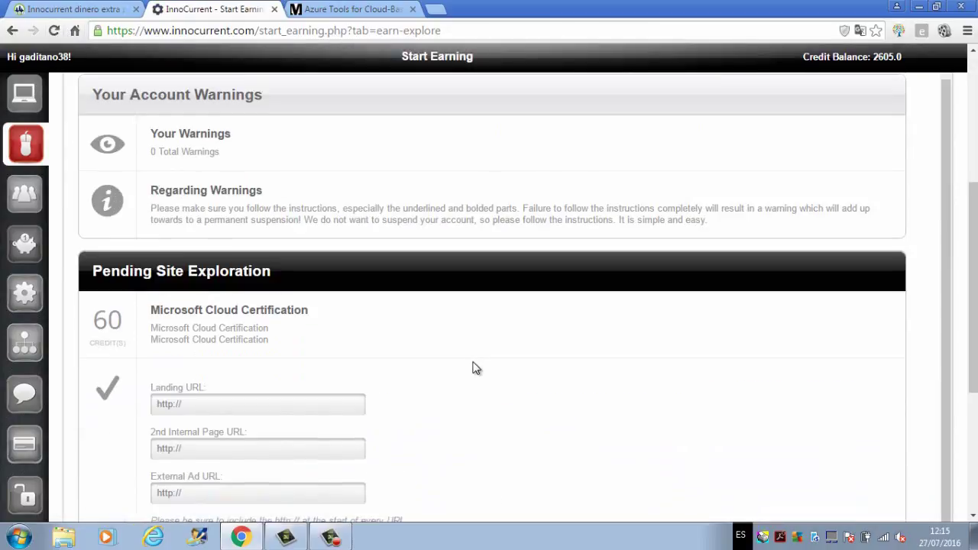
pyautogui.scroll(5, 474, 367)
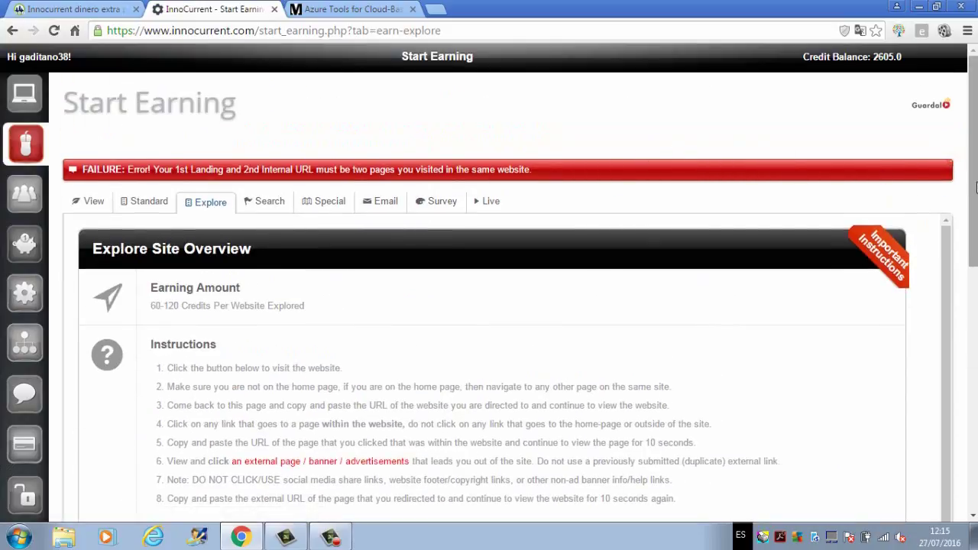
pyautogui.click(954, 164)
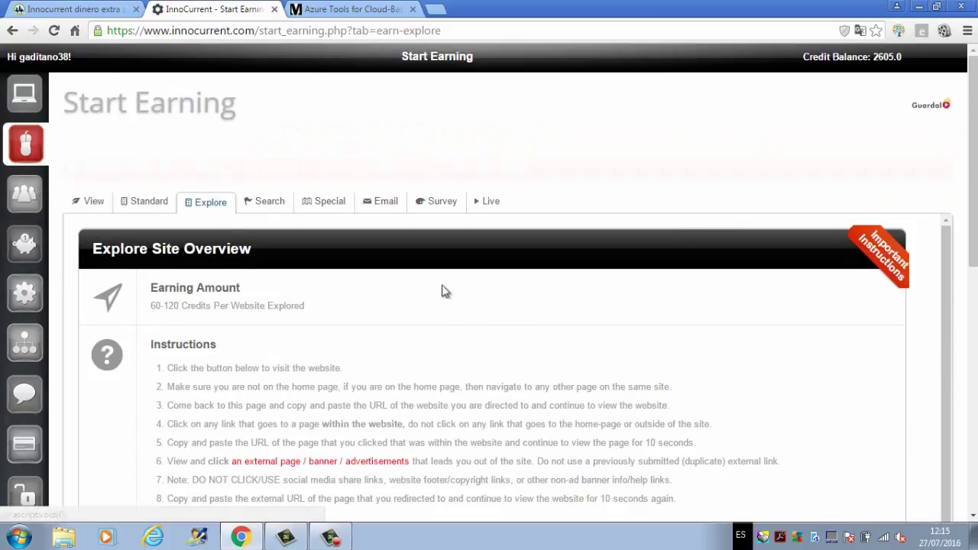
pyautogui.scroll(-8, 355, 298)
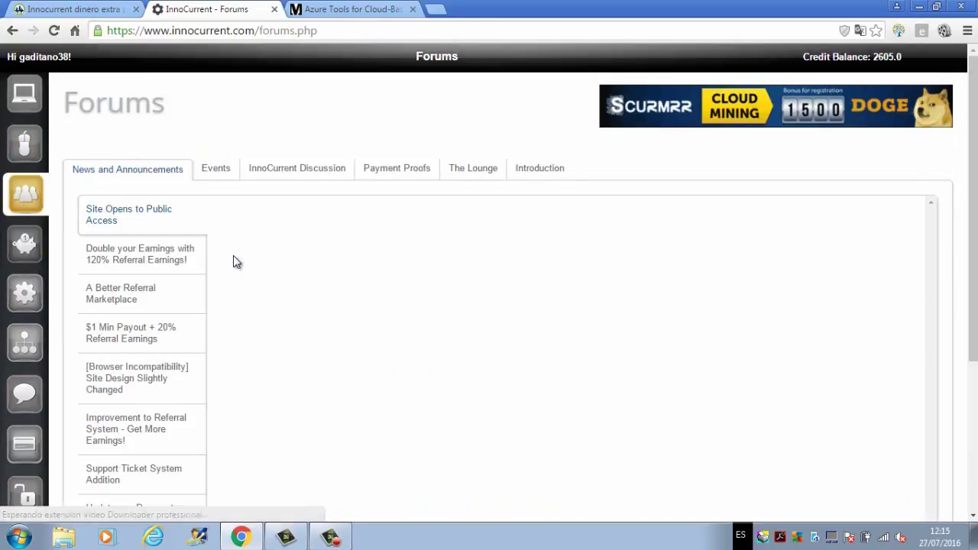
# - Open the Forums page and browse the posts in the Site Opens to Public Access announcement
pyautogui.scroll(-1, 258, 298)
pyautogui.scroll(-5, 259, 303)
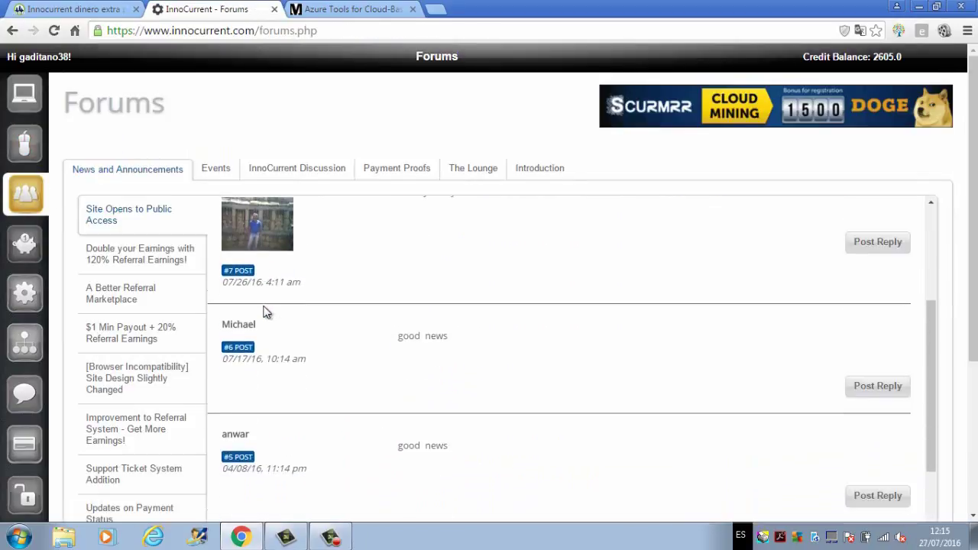
pyautogui.scroll(5, 265, 306)
pyautogui.scroll(-3, 264, 306)
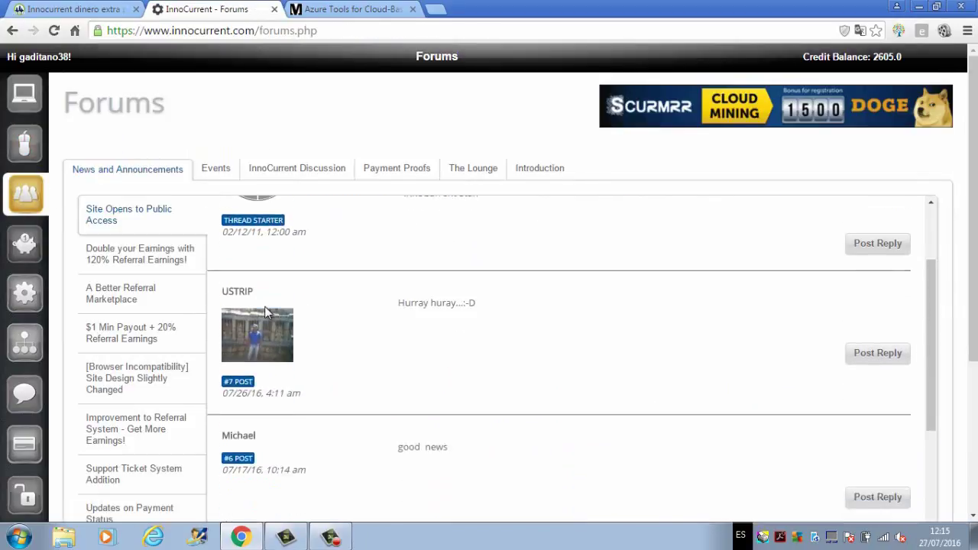
# - Browse the forum's Events section and examine the payment receipt in the first Payment Proofs thread
pyautogui.click(218, 168)
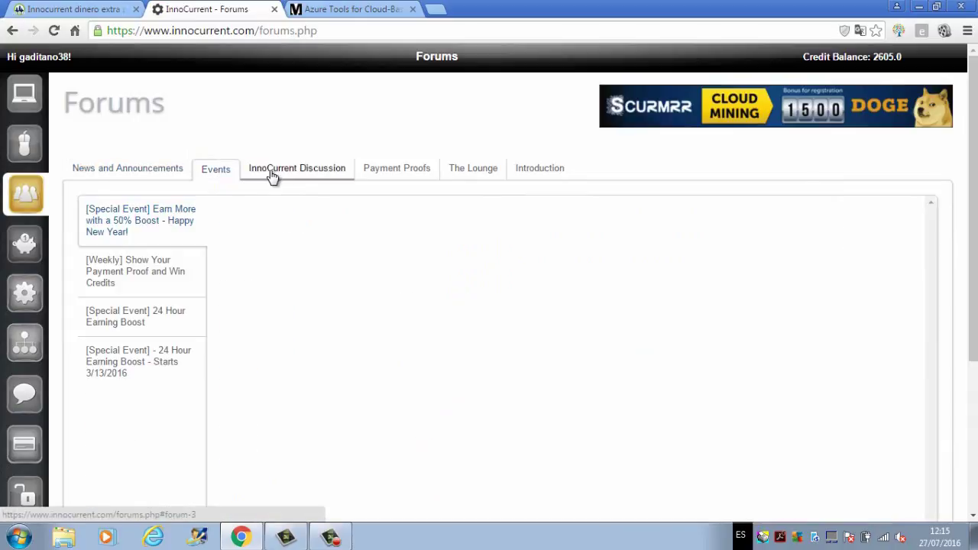
pyautogui.click(404, 179)
pyautogui.scroll(-1, 474, 332)
pyautogui.scroll(-3, 475, 333)
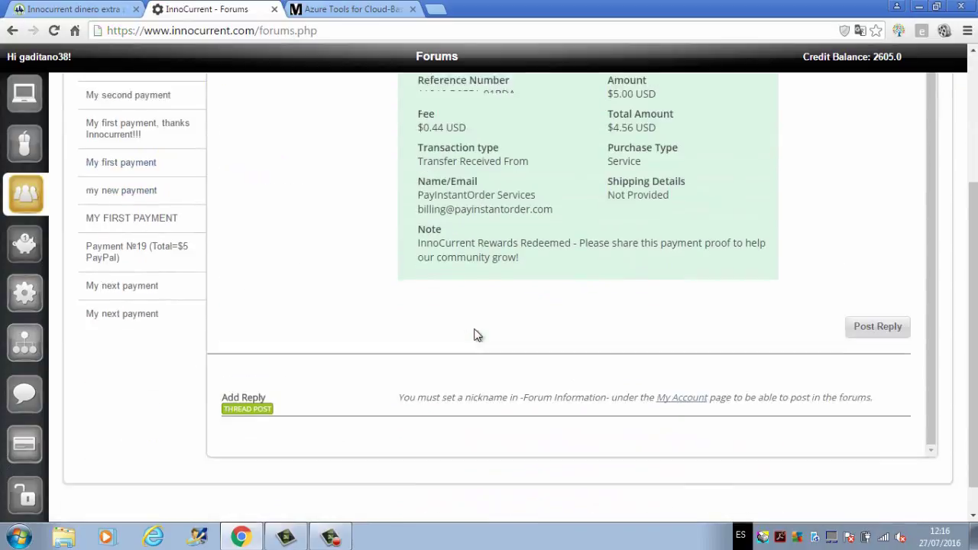
pyautogui.scroll(2, 474, 332)
pyautogui.scroll(2, 471, 330)
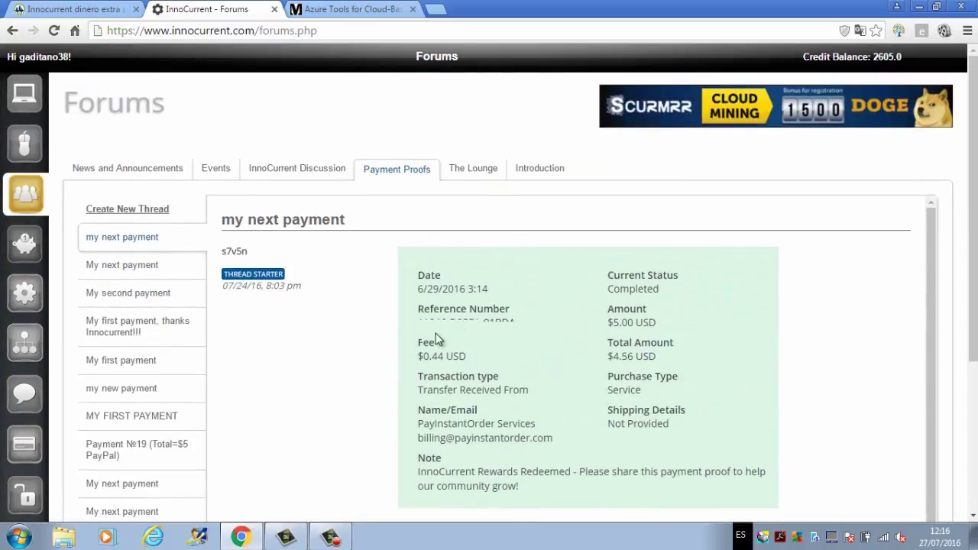
# - Open the Rewards page and examine the Payment History, Update Delay Bypass, Referral Marketplace and Header Banner sections
pyautogui.click(28, 246)
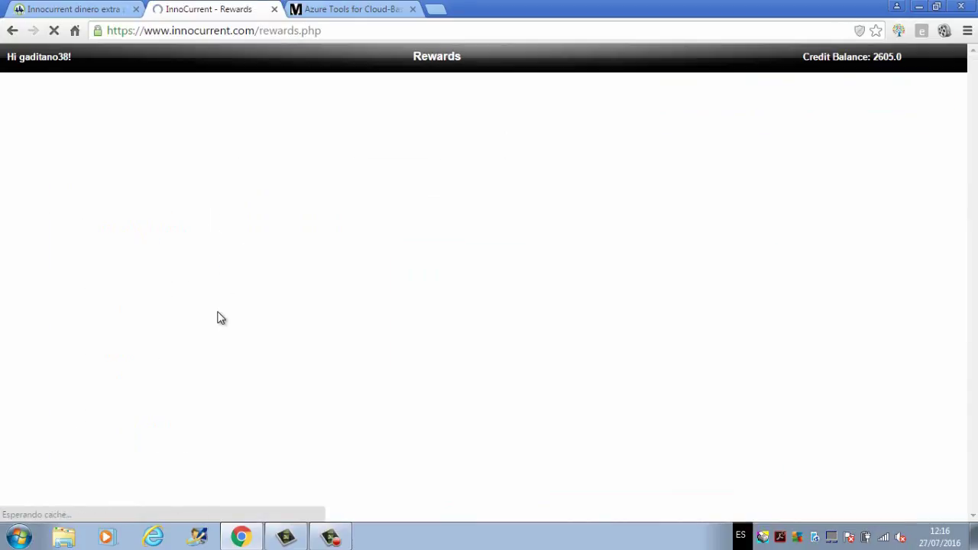
pyautogui.scroll(-3, 458, 375)
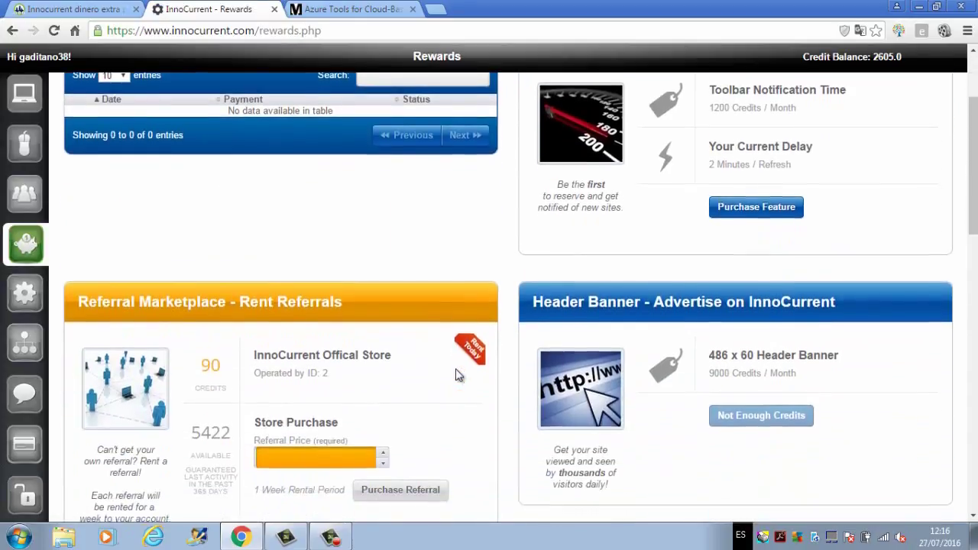
pyautogui.scroll(3, 458, 374)
pyautogui.scroll(-1, 217, 386)
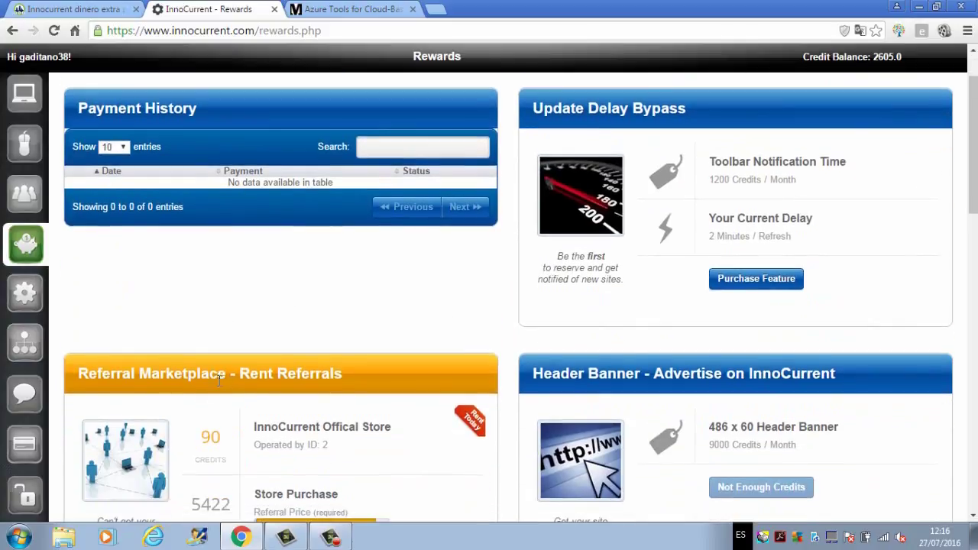
pyautogui.scroll(1, 215, 379)
pyautogui.scroll(-4, 349, 334)
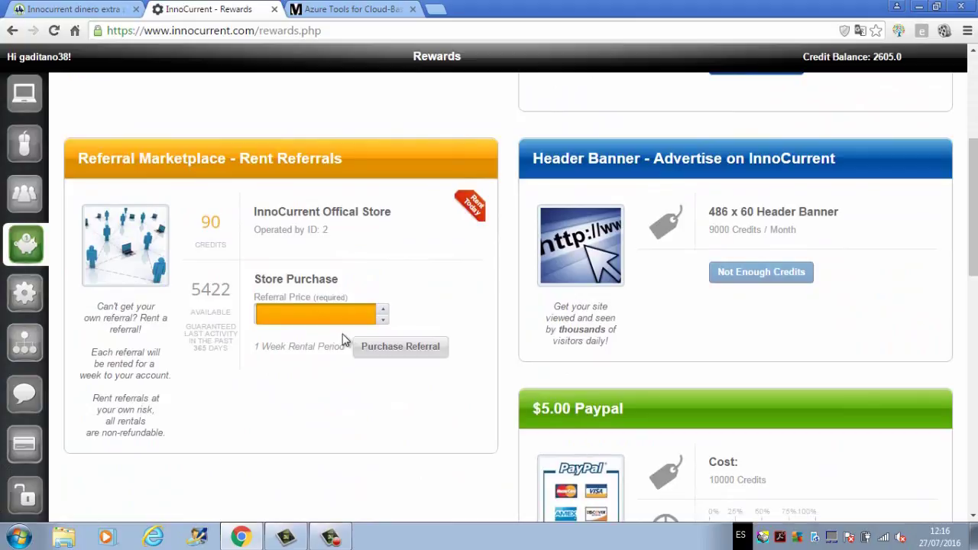
pyautogui.scroll(-2, 341, 340)
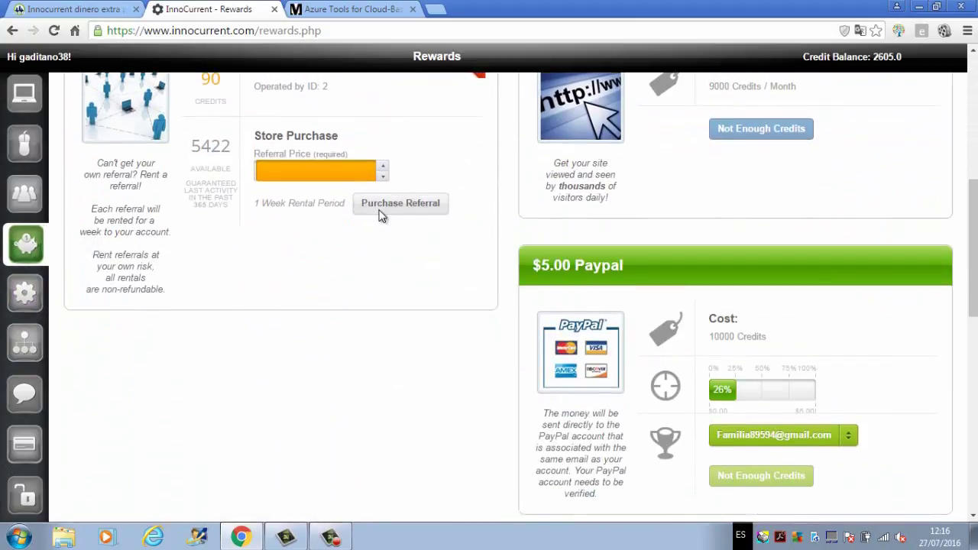
pyautogui.scroll(1, 219, 217)
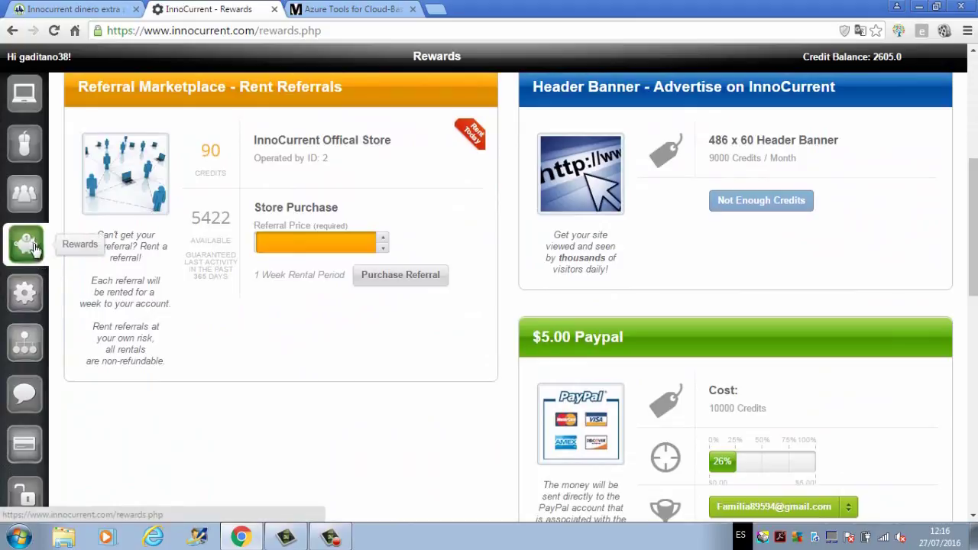
pyautogui.scroll(4, 412, 246)
pyautogui.scroll(1, 433, 241)
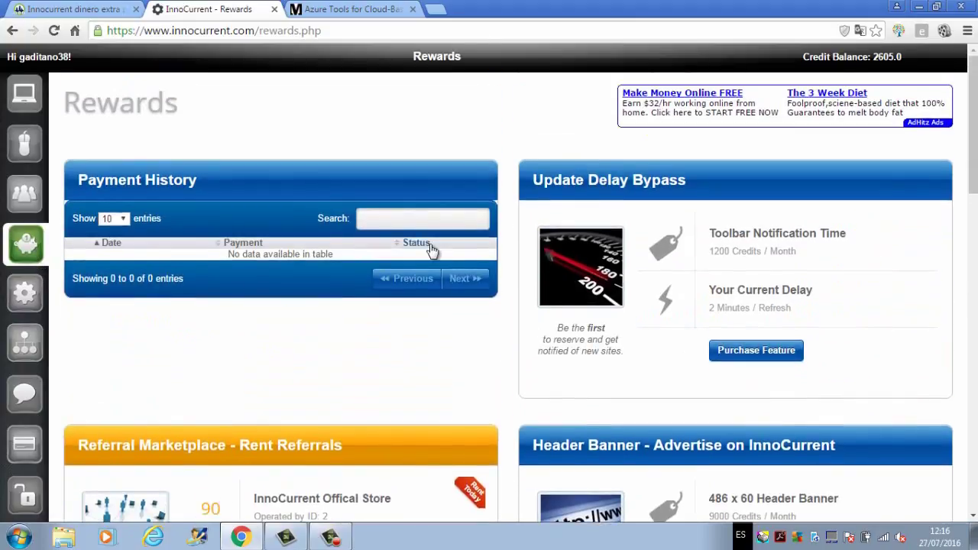
# - Examine the credit costs of the PayPal and Payza payout options among the rewards
pyautogui.scroll(-1, 430, 249)
pyautogui.scroll(-3, 433, 254)
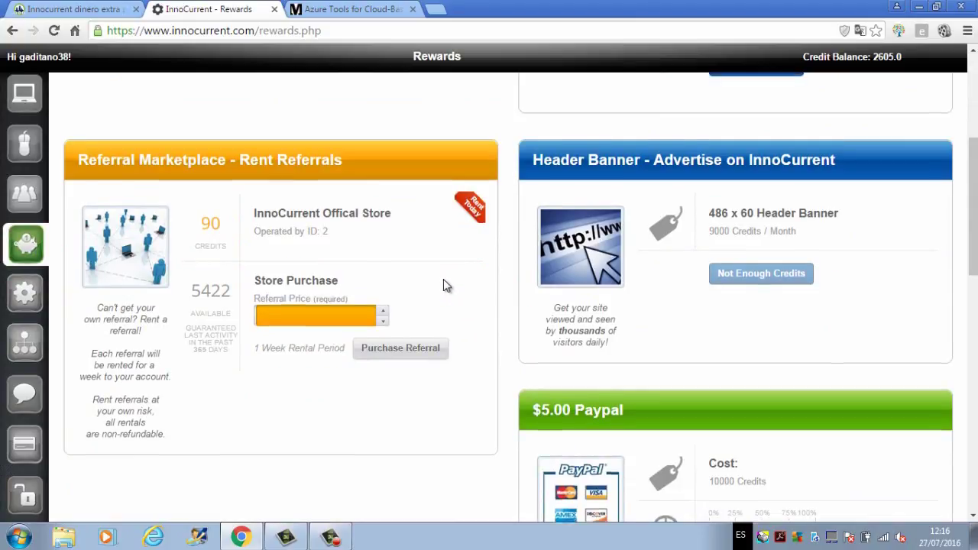
pyautogui.scroll(4, 445, 282)
pyautogui.scroll(-8, 446, 285)
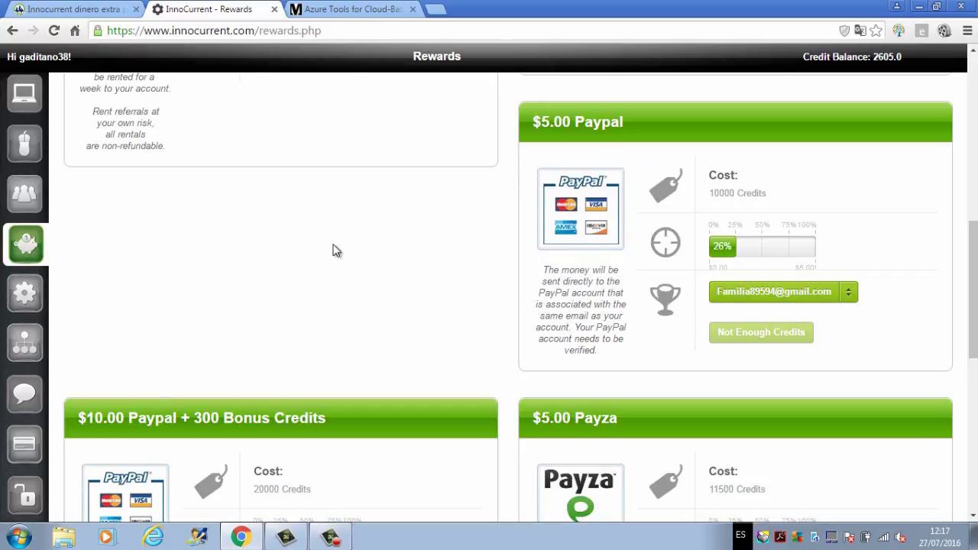
pyautogui.scroll(-7, 333, 256)
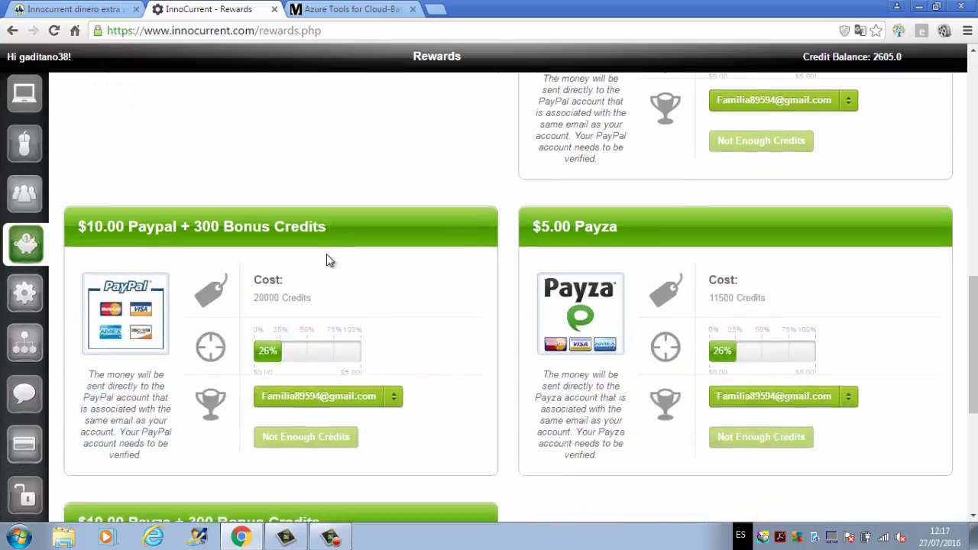
pyautogui.scroll(1, 321, 272)
pyautogui.scroll(1, 257, 234)
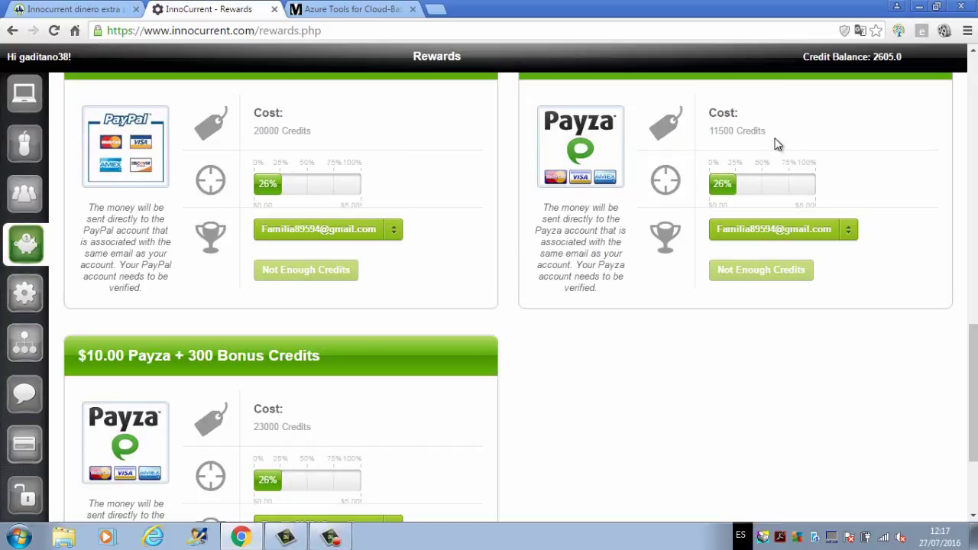
# - Open the My Account page and point out the current, new and confirm fields for changing the password
pyautogui.click(32, 295)
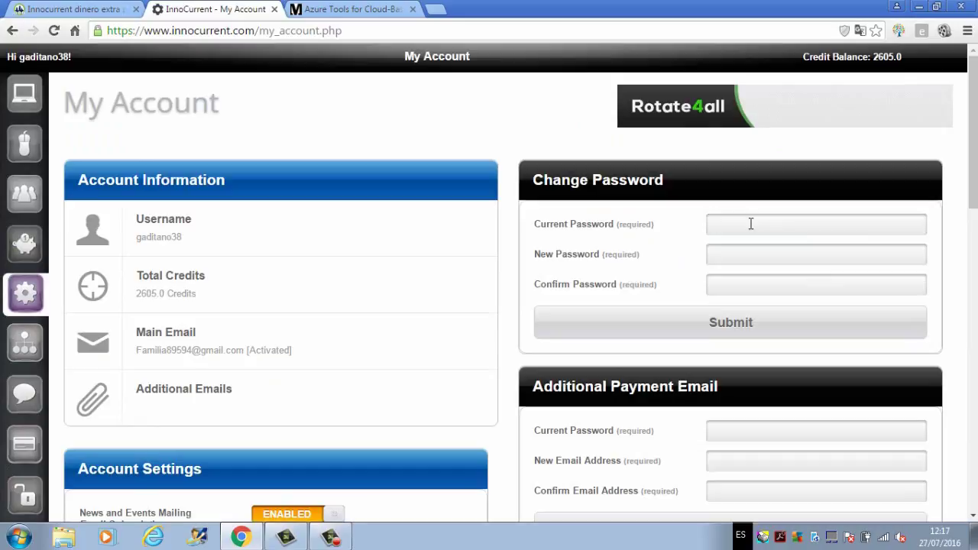
pyautogui.click(751, 223)
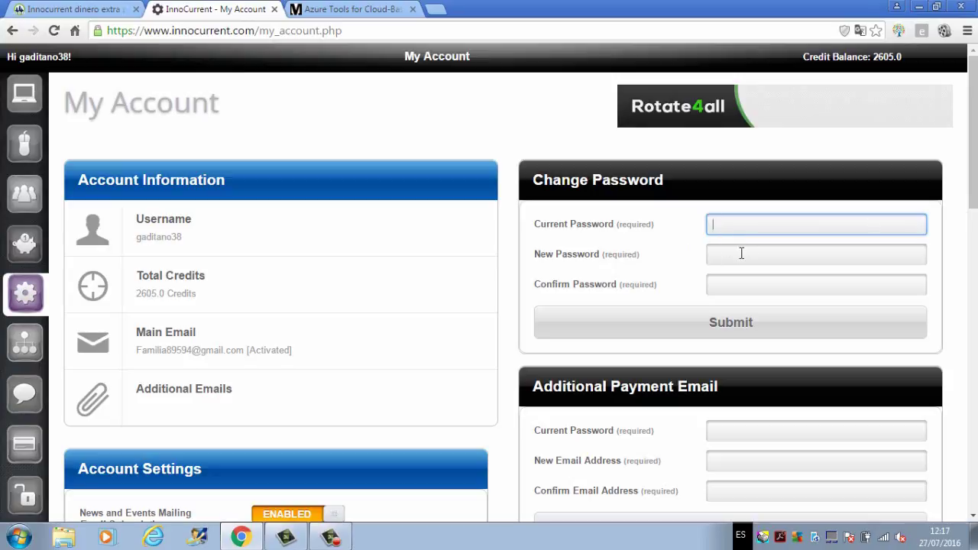
pyautogui.click(768, 253)
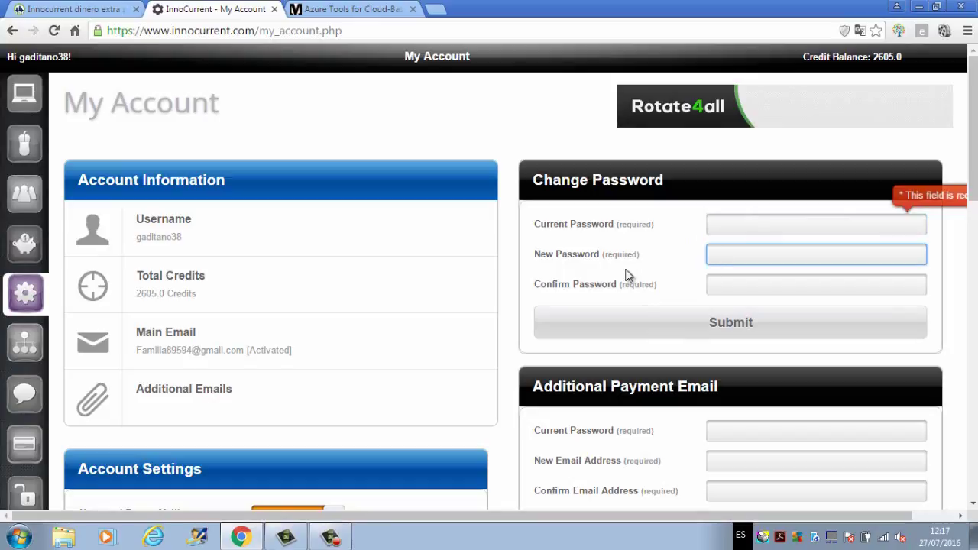
pyautogui.click(754, 222)
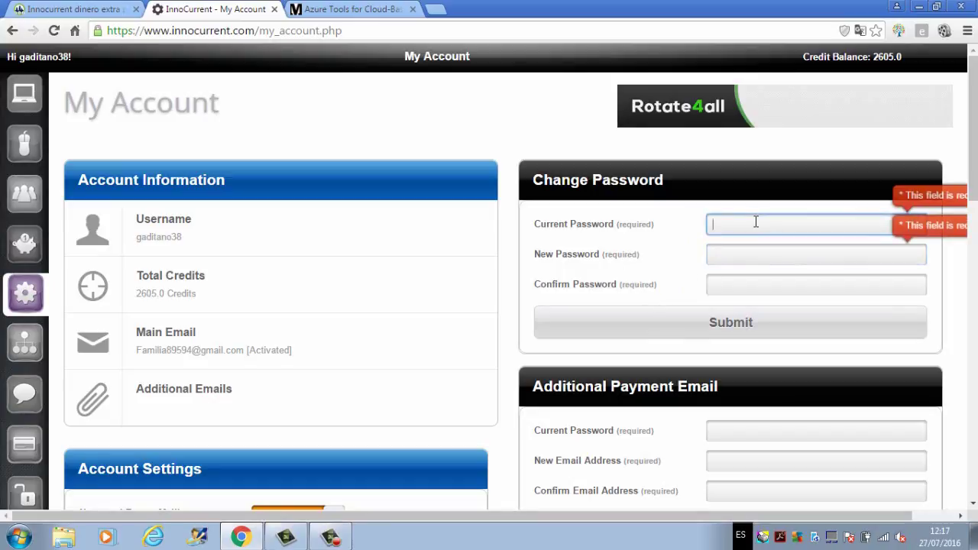
pyautogui.click(754, 257)
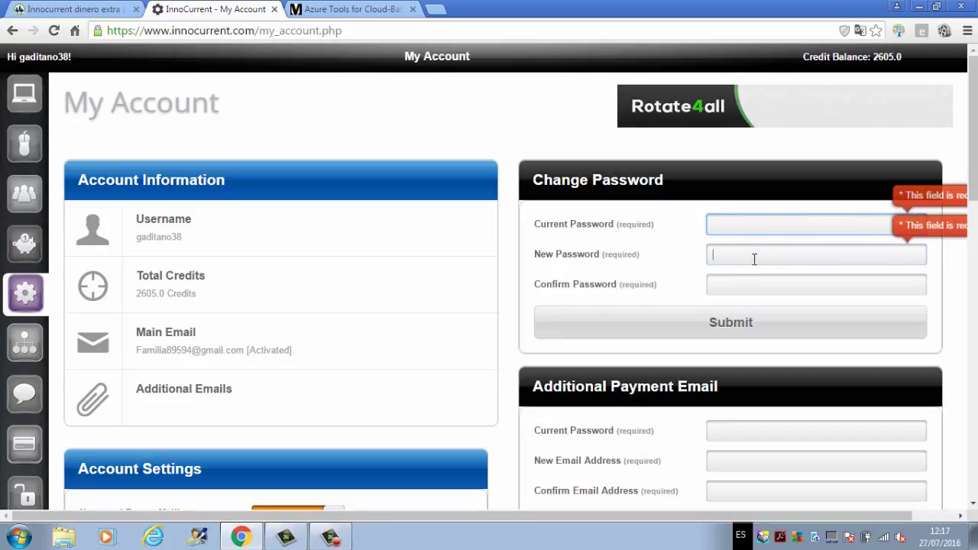
pyautogui.click(755, 278)
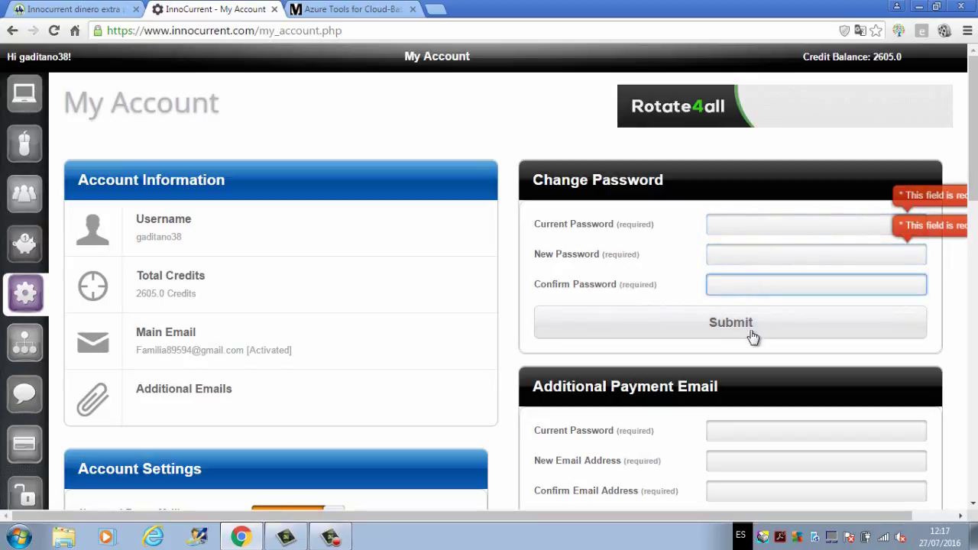
# - Review the account settings and point out the password and email fields for adding an additional payment email
pyautogui.scroll(-1, 741, 321)
pyautogui.scroll(-4, 738, 321)
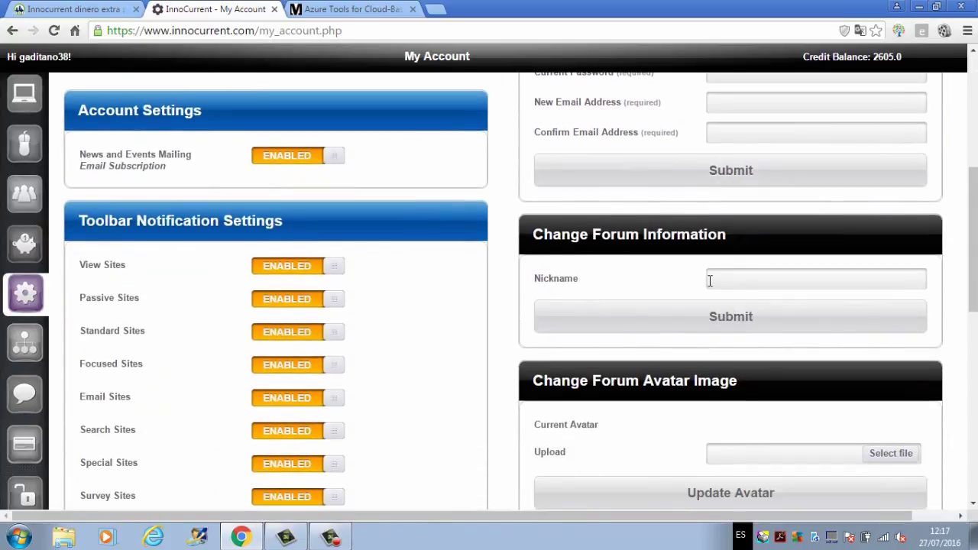
pyautogui.scroll(5, 710, 280)
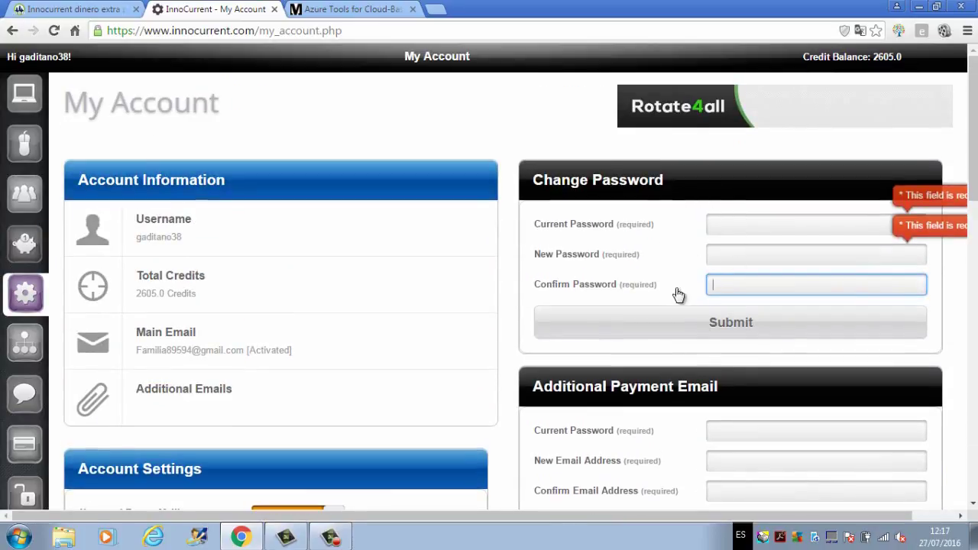
pyautogui.scroll(-3, 618, 271)
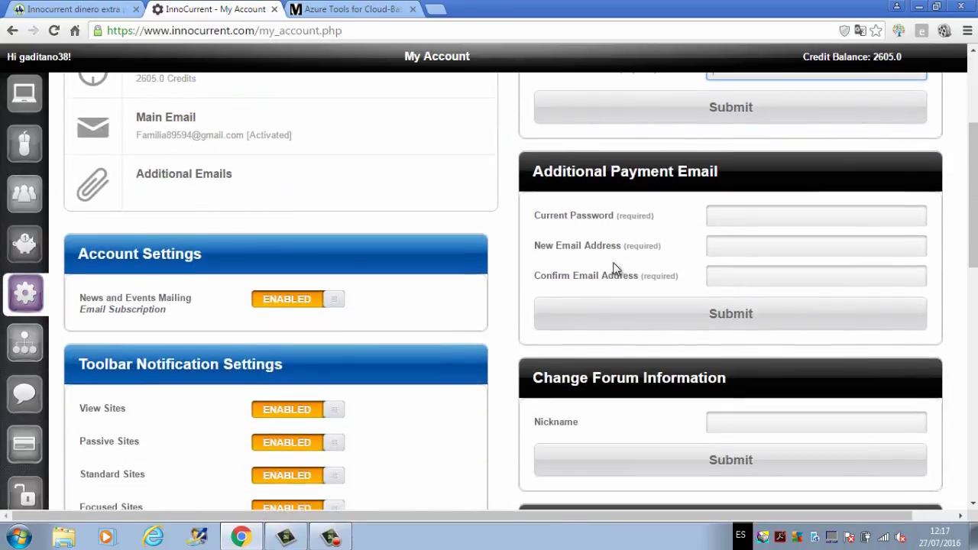
pyautogui.scroll(-1, 615, 264)
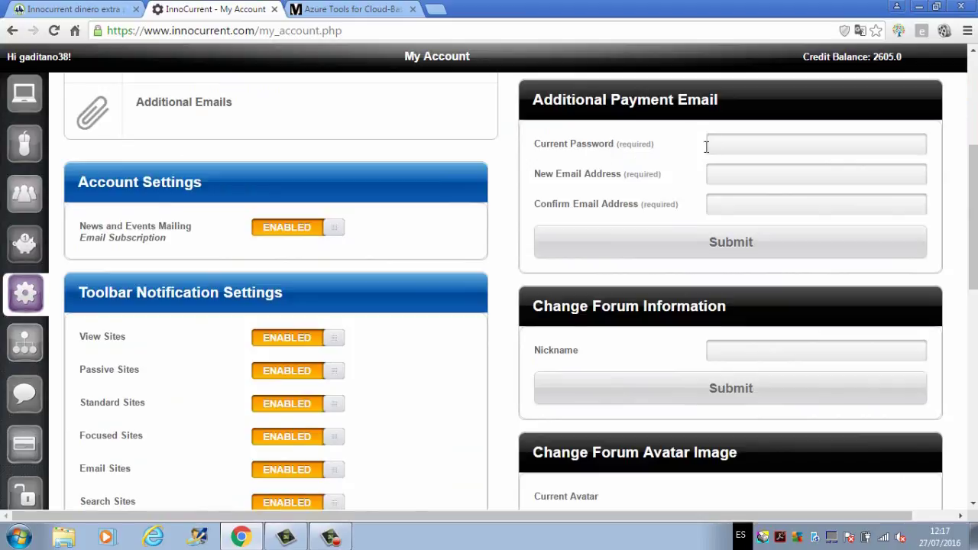
pyautogui.click(740, 140)
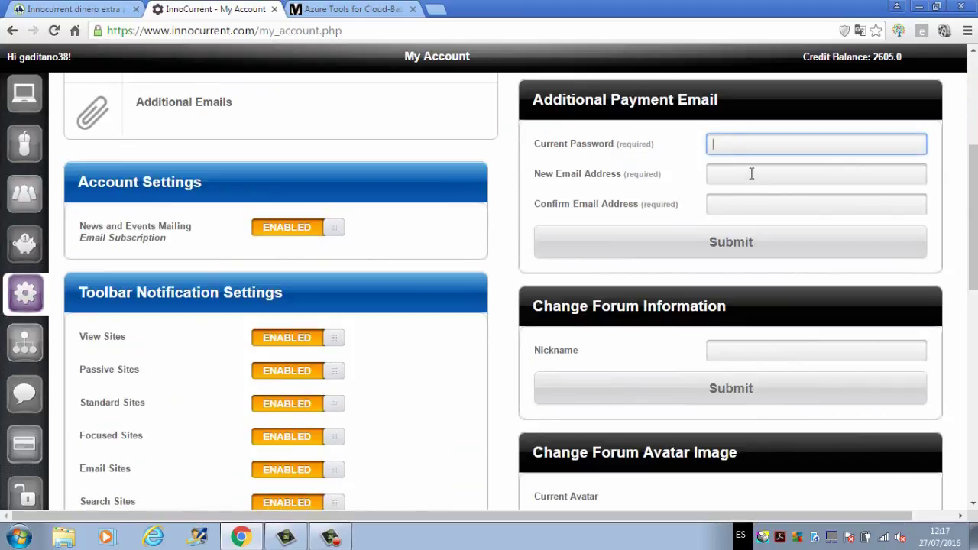
pyautogui.click(752, 174)
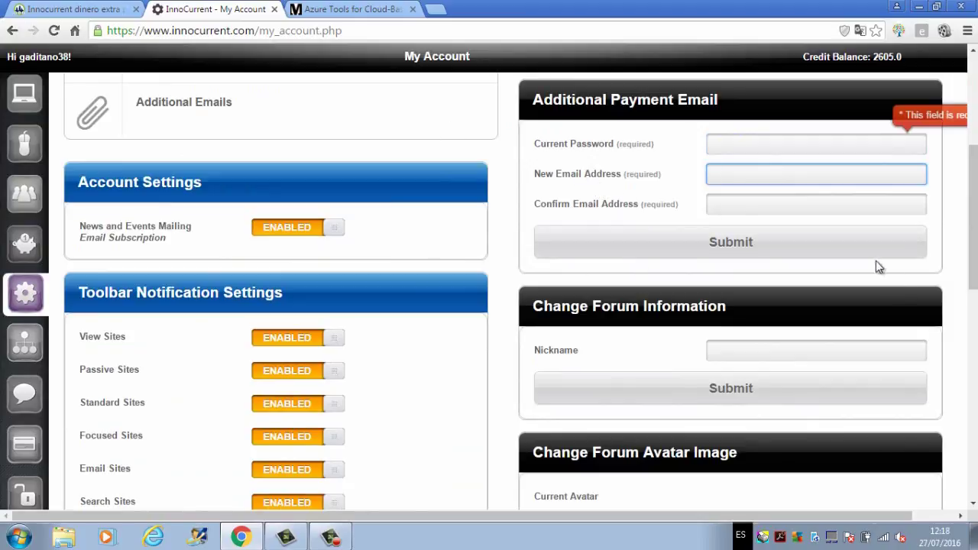
pyautogui.click(773, 203)
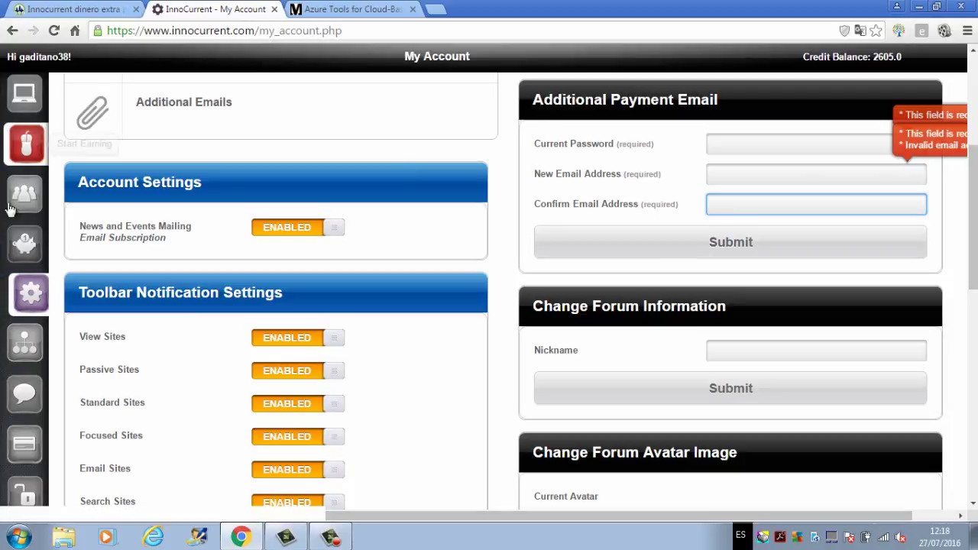
# - Open the Referrals page, highlight the referral limit and award percentage, and show the Referral Promotion section
pyautogui.click(32, 349)
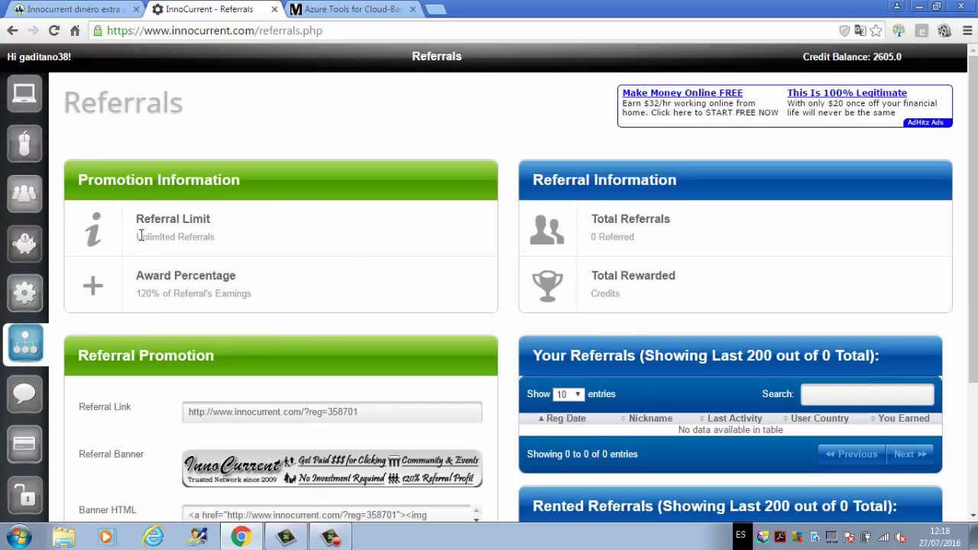
pyautogui.moveTo(135, 239); pyautogui.dragTo(224, 234)
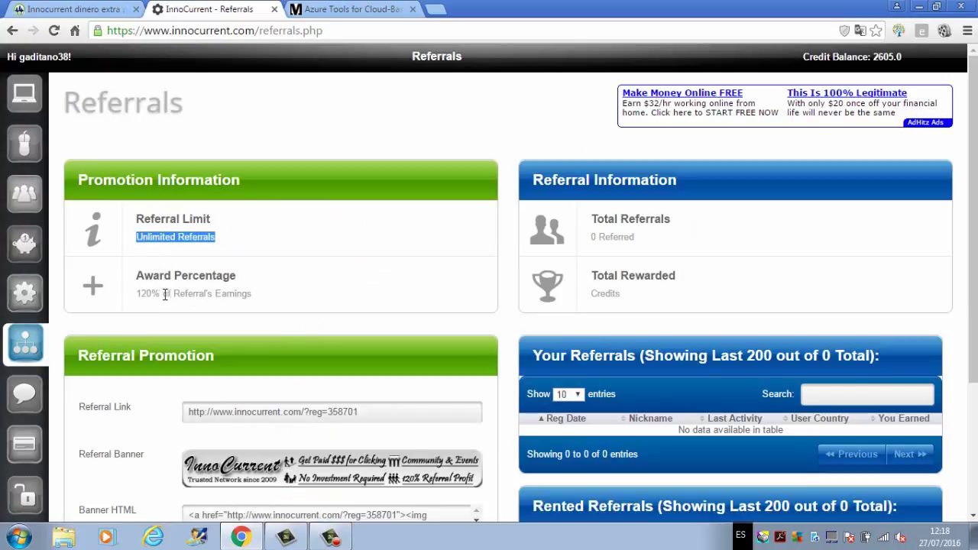
pyautogui.moveTo(139, 293); pyautogui.dragTo(256, 294)
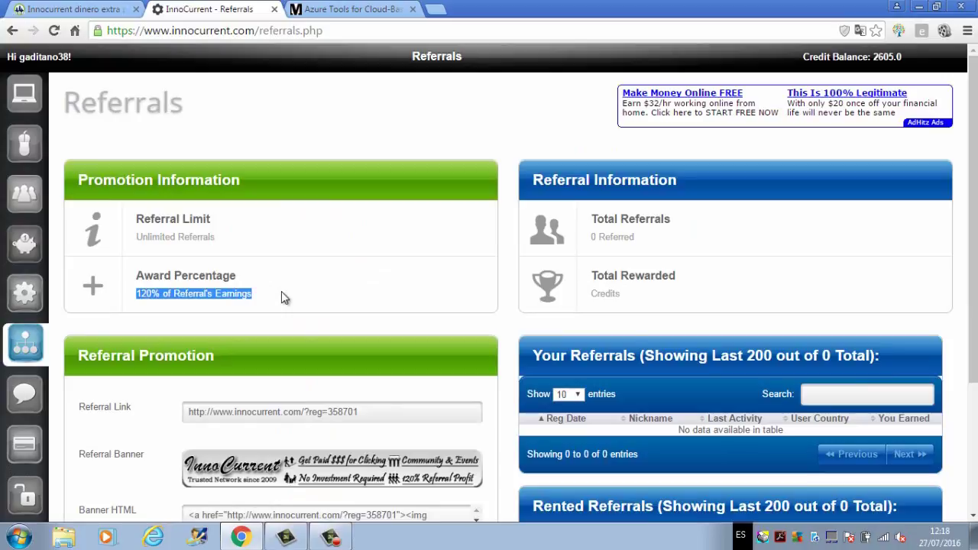
pyautogui.scroll(-2, 267, 408)
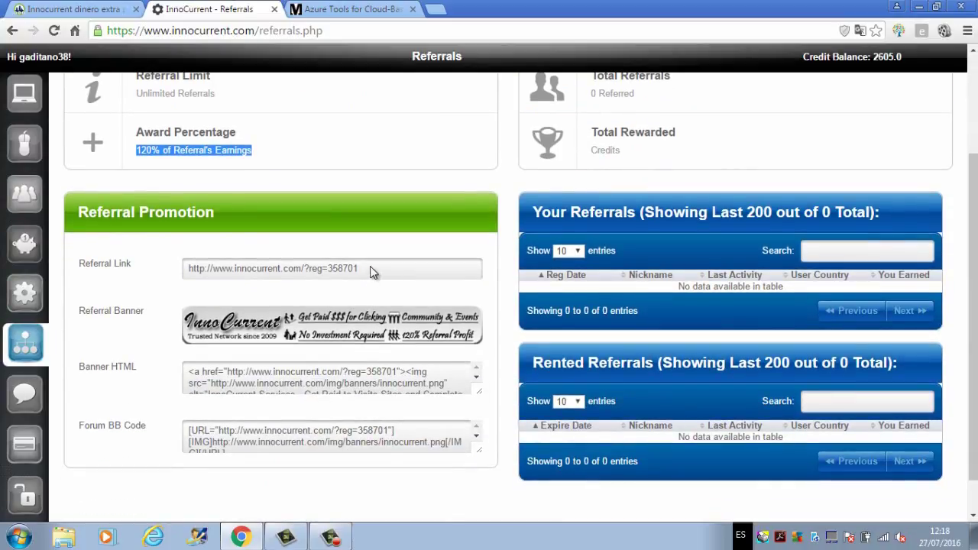
pyautogui.moveTo(373, 269); pyautogui.dragTo(310, 271)
pyautogui.tripleClick(185, 269)
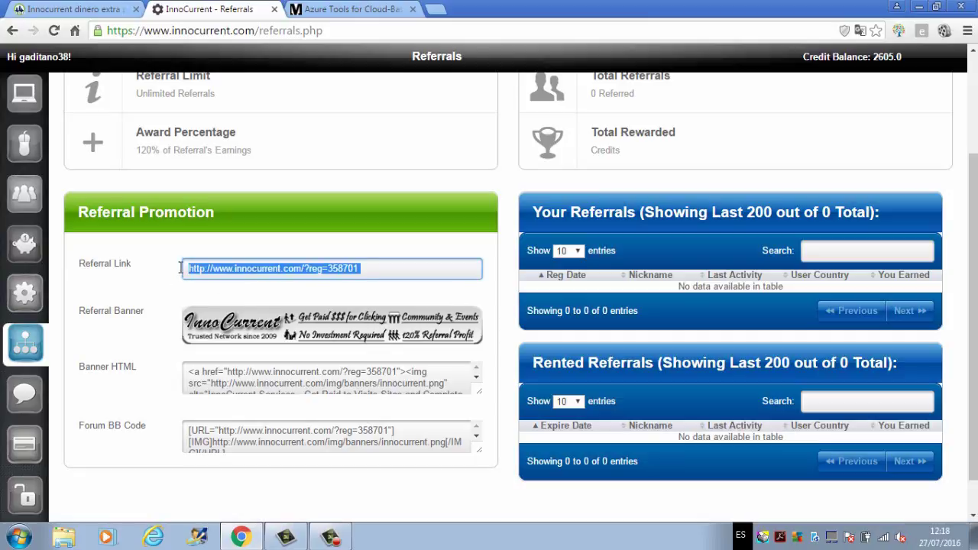
pyautogui.rightClick(277, 273)
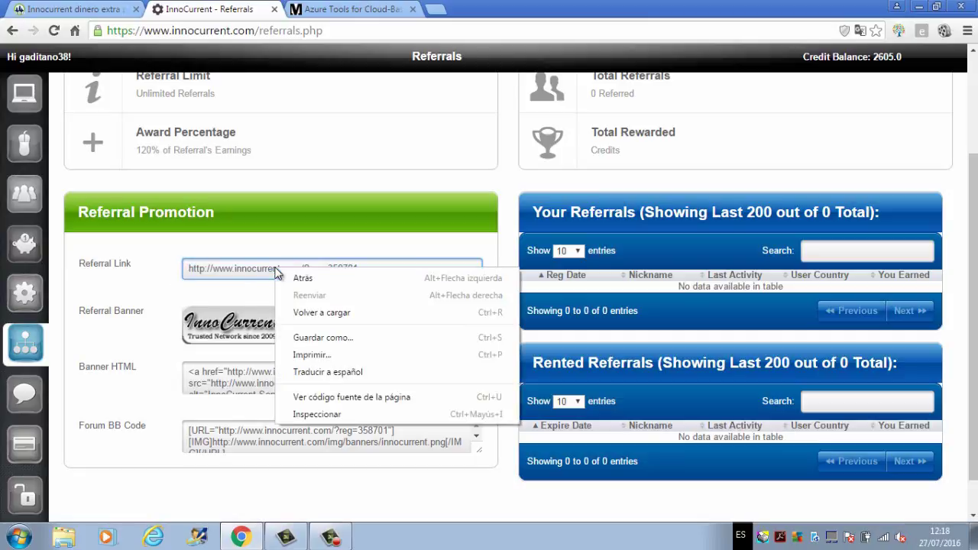
pyautogui.click(374, 246)
# - Copy the full referral link and switch to the Innocurrent dinero extra article on Derrota la Crisis
pyautogui.moveTo(362, 265); pyautogui.dragTo(187, 267)
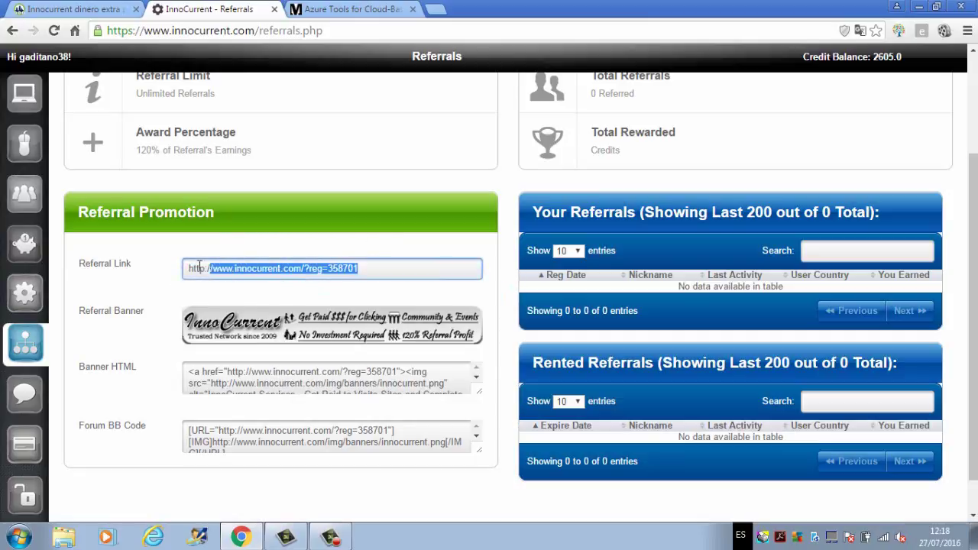
pyautogui.rightClick(210, 264)
pyautogui.click(254, 277)
pyautogui.click(73, 9)
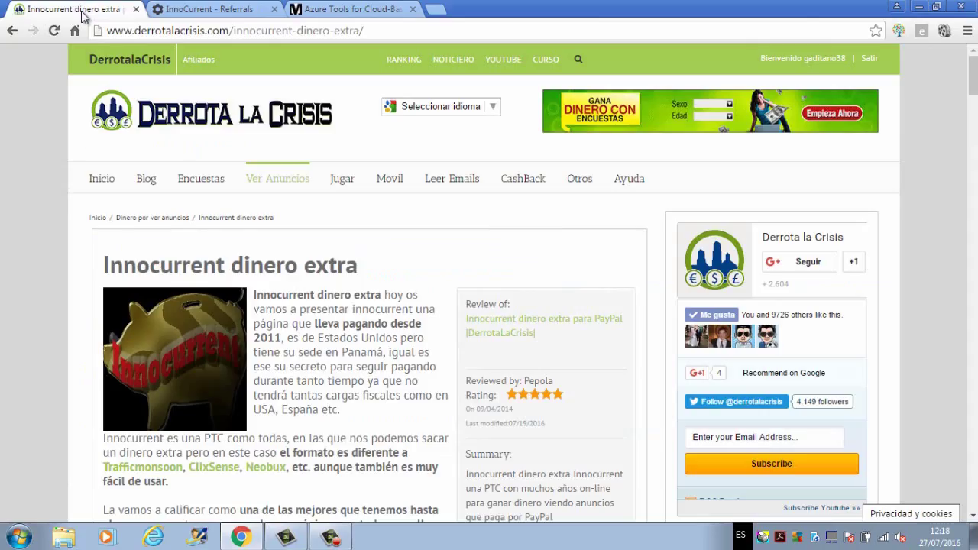
# - Open the Afiliados section of Derrota la Crisis and go to its Área de Miembros
pyautogui.click(198, 60)
pyautogui.moveTo(342, 191)
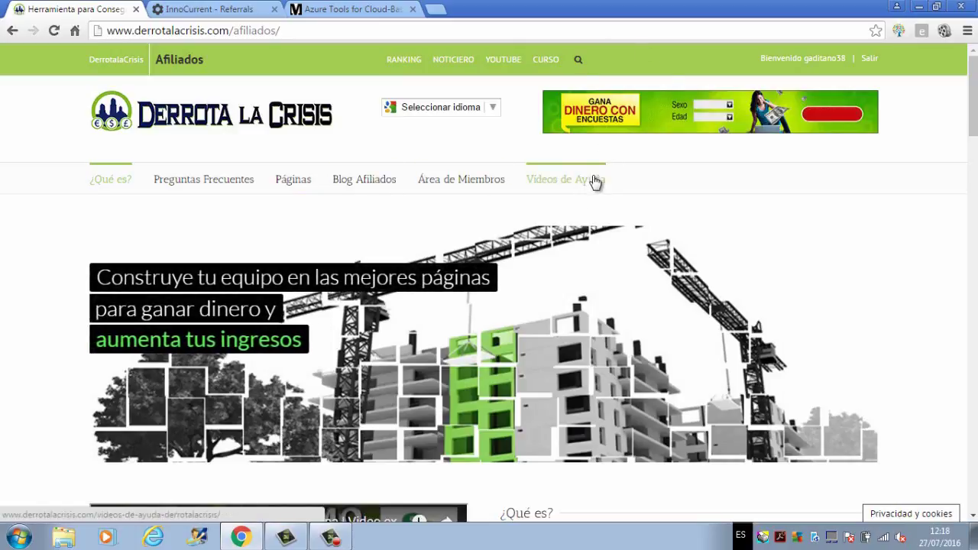
pyautogui.scroll(-1, 418, 215)
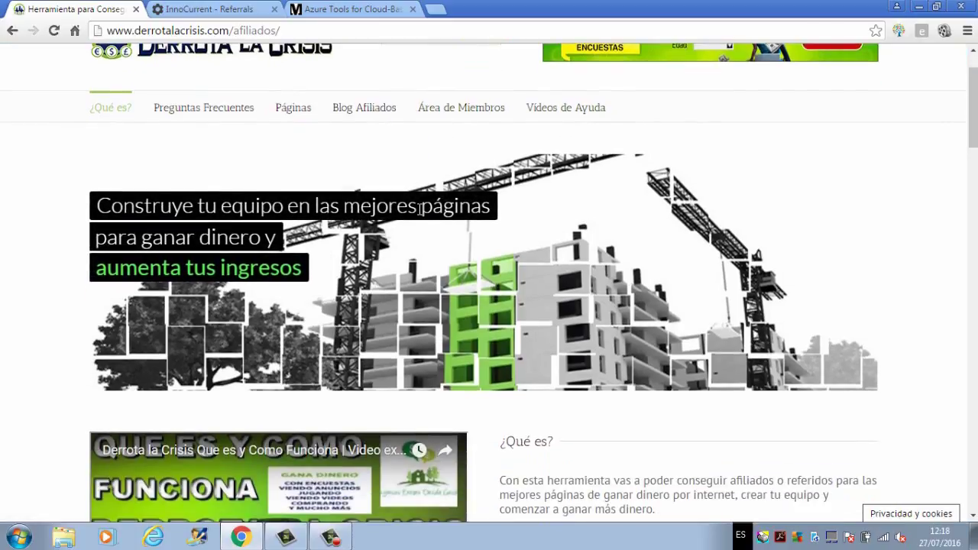
pyautogui.scroll(1, 419, 212)
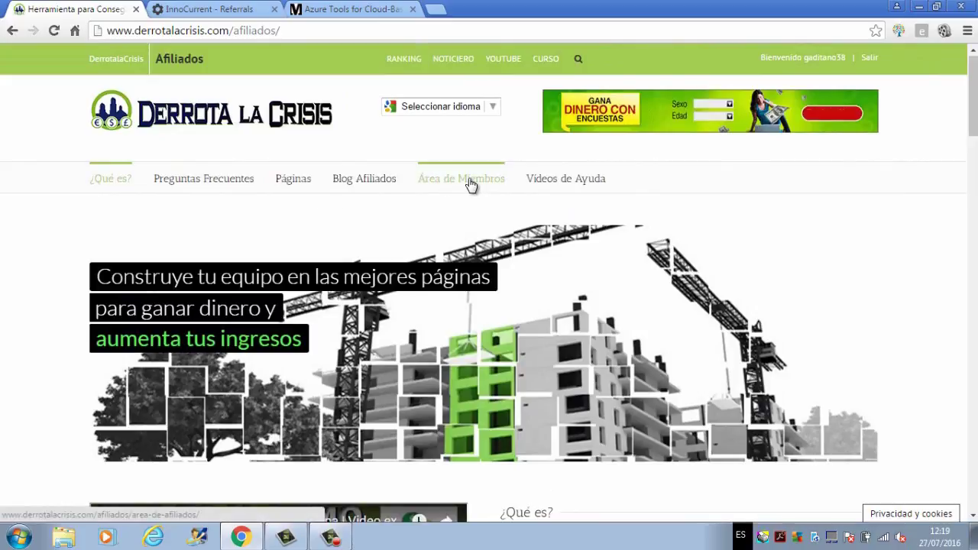
pyautogui.click(469, 179)
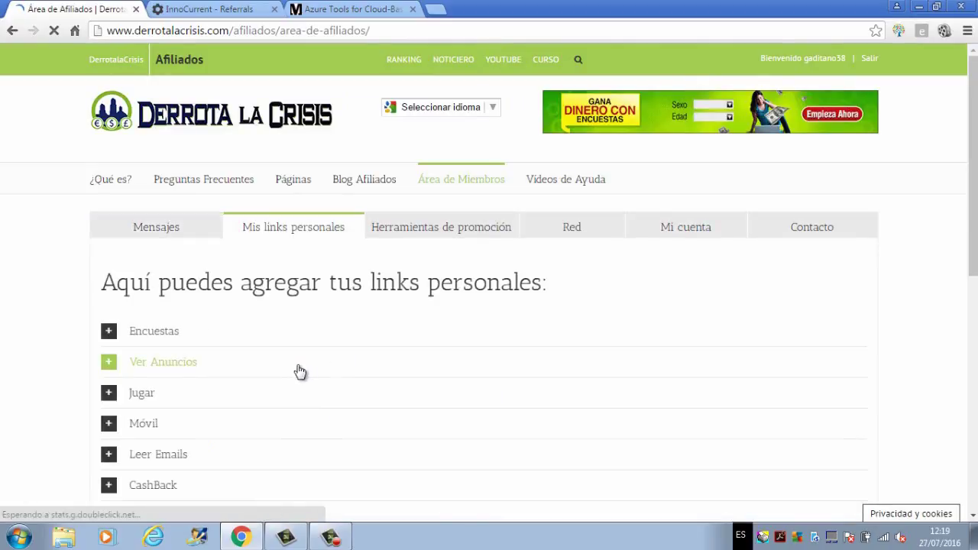
# - Expand the Ver Anuncios personal links, point out the Innocurrent referral link field, and look over the rest of the form
pyautogui.click(158, 364)
pyautogui.scroll(-5, 308, 377)
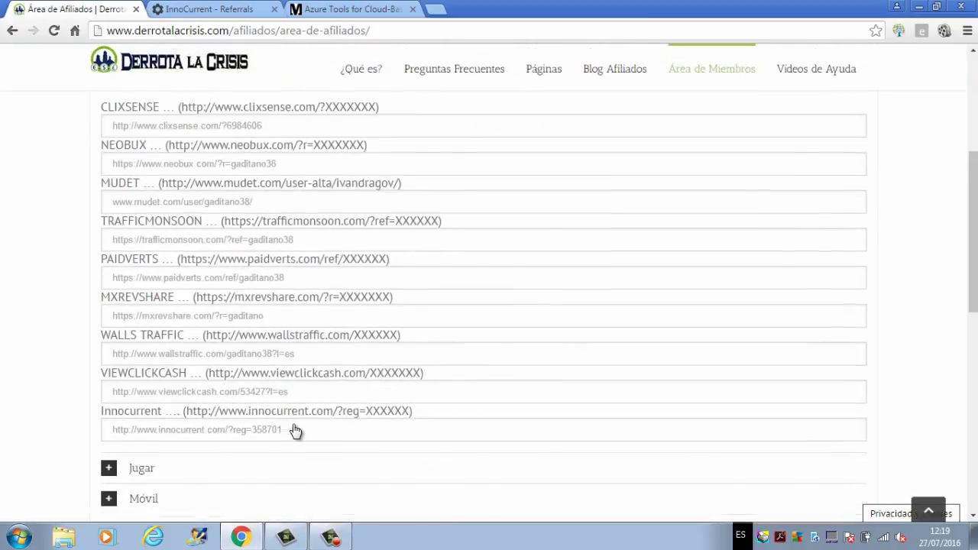
pyautogui.moveTo(282, 357); pyautogui.dragTo(122, 367)
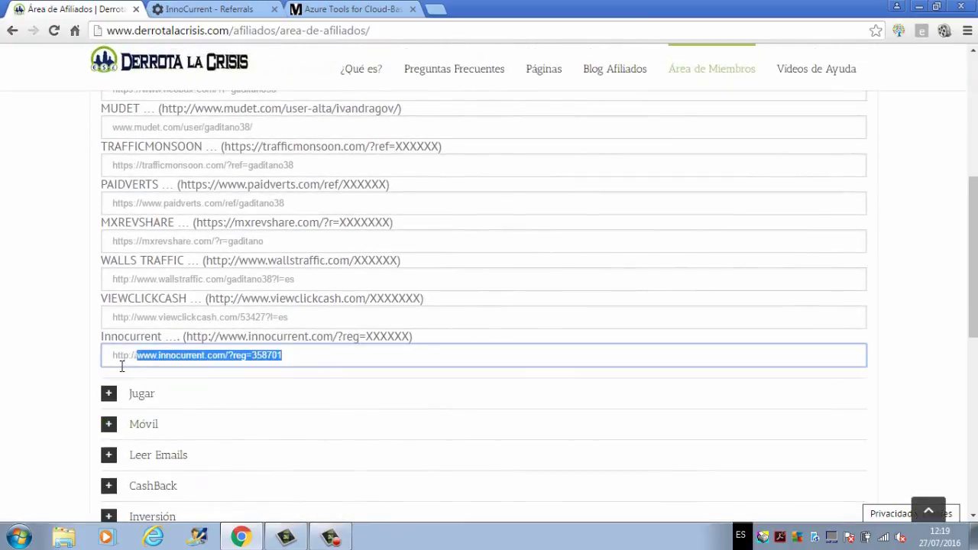
pyautogui.click(319, 356)
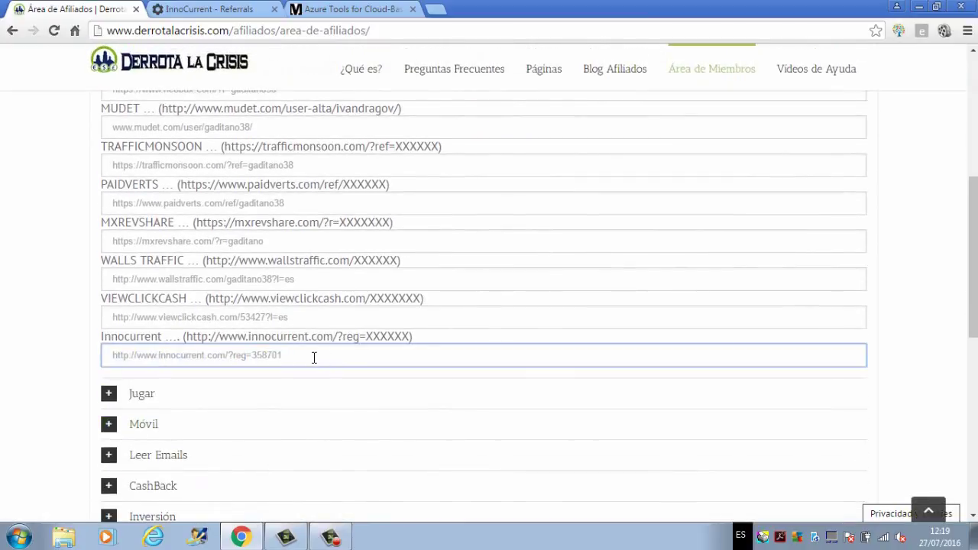
pyautogui.scroll(-8, 344, 356)
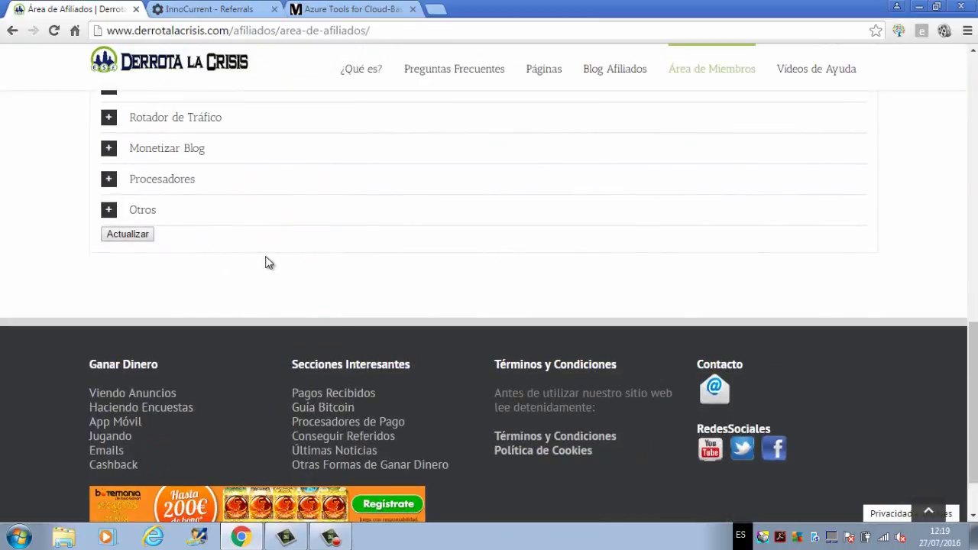
pyautogui.scroll(5, 286, 273)
pyautogui.scroll(2, 452, 242)
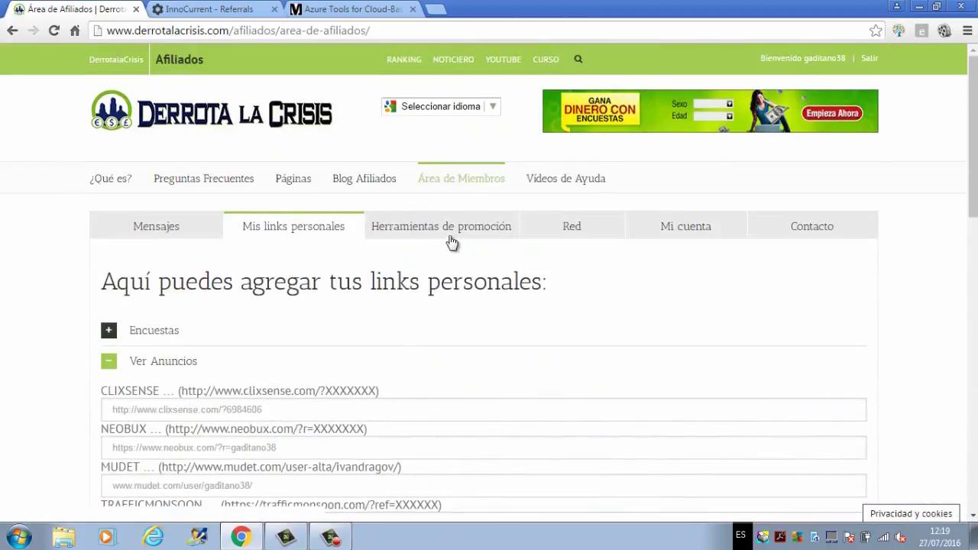
# - Open Herramientas de promoción, highlight the full affiliate link, and copy the "?afiliado=" code shown below it
pyautogui.click(461, 229)
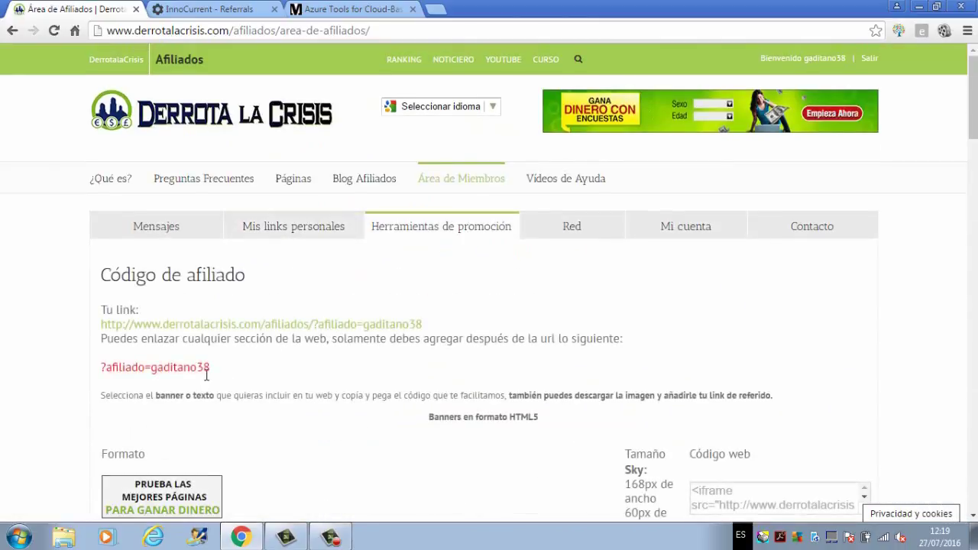
pyautogui.moveTo(448, 328); pyautogui.dragTo(98, 328)
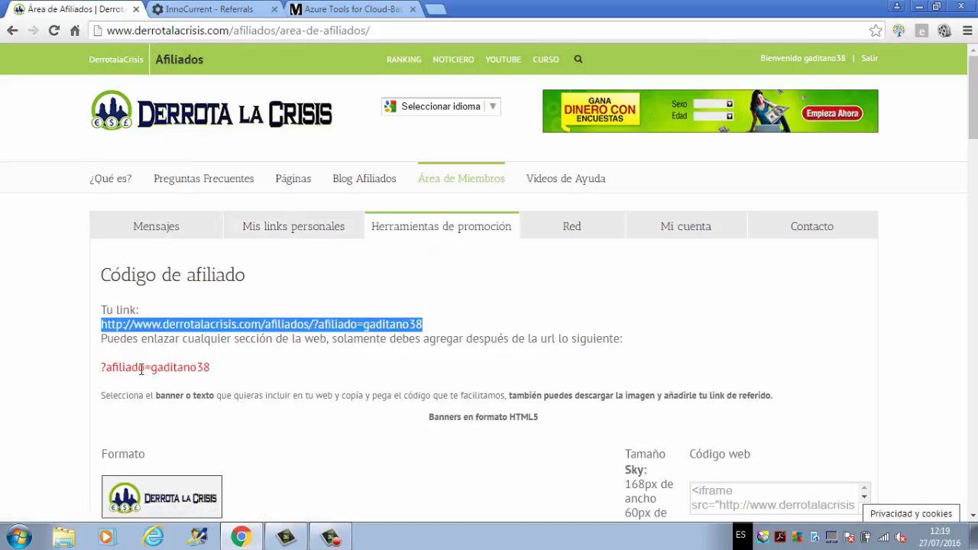
pyautogui.moveTo(227, 376); pyautogui.dragTo(105, 371)
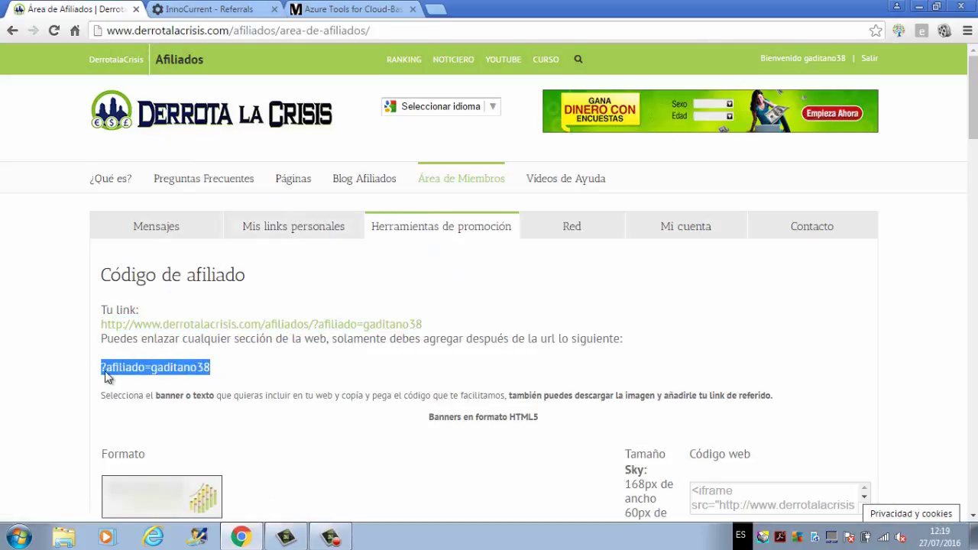
pyautogui.rightClick(136, 366)
pyautogui.click(201, 373)
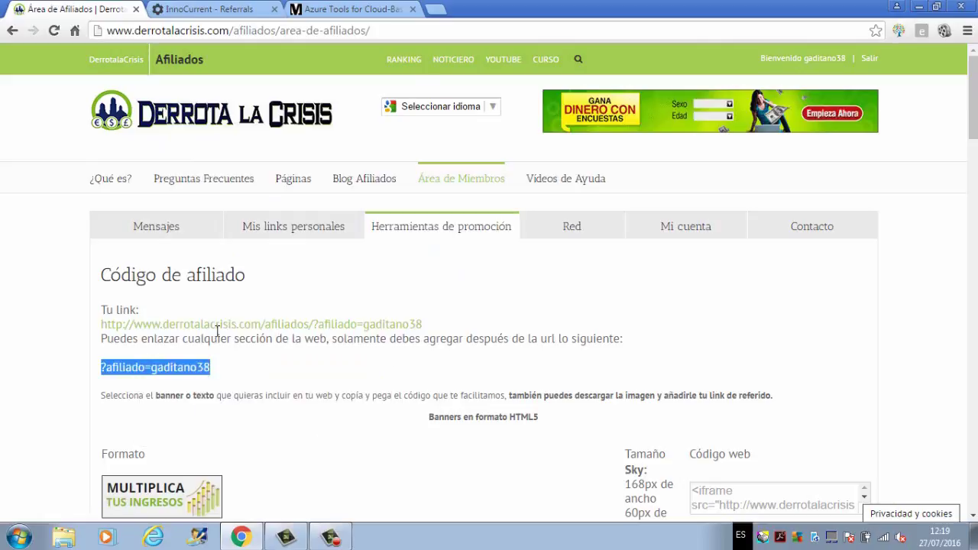
# - Append the copied affiliate code to the current page's web address and copy the complete address
pyautogui.click(448, 30)
pyautogui.click(448, 31)
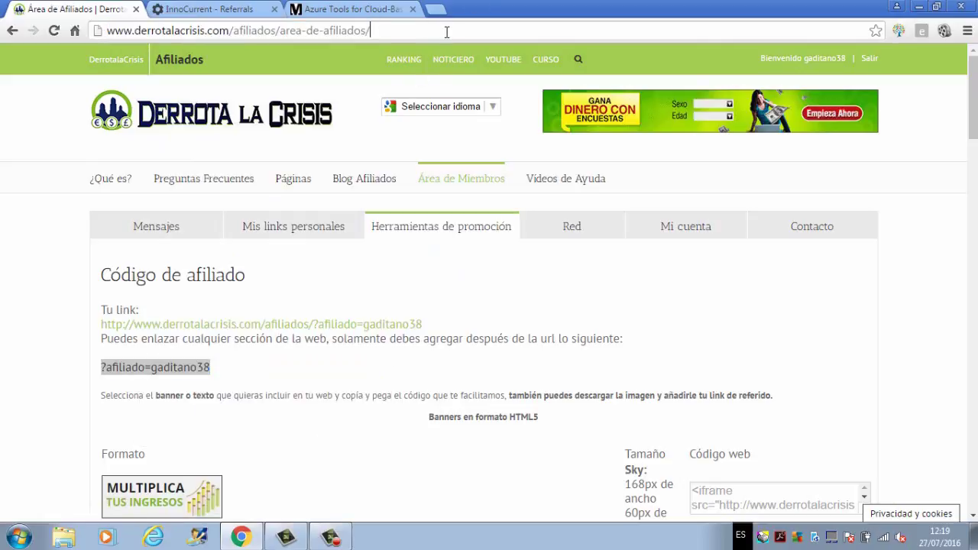
pyautogui.rightClick(448, 31)
pyautogui.click(474, 101)
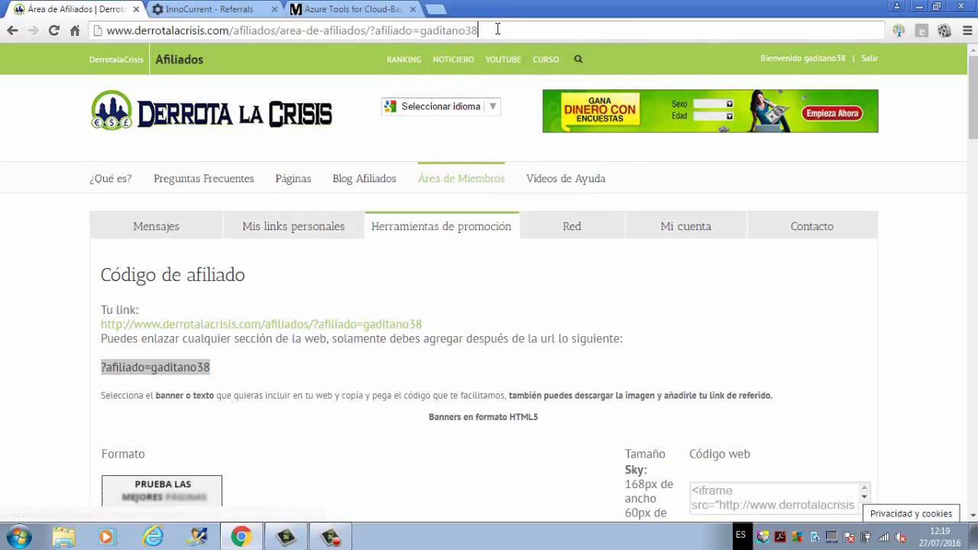
pyautogui.moveTo(497, 31); pyautogui.dragTo(104, 46)
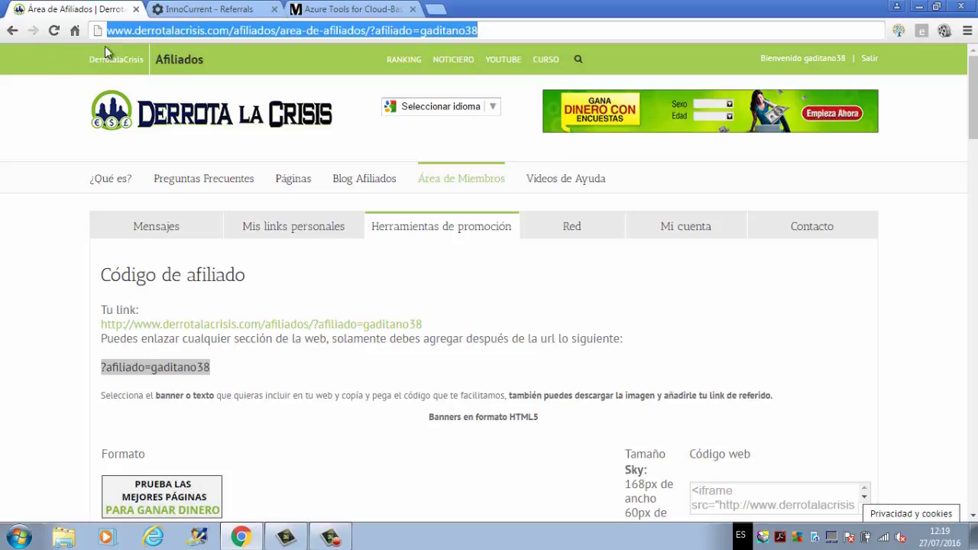
pyautogui.rightClick(189, 31)
pyautogui.click(218, 80)
pyautogui.click(61, 136)
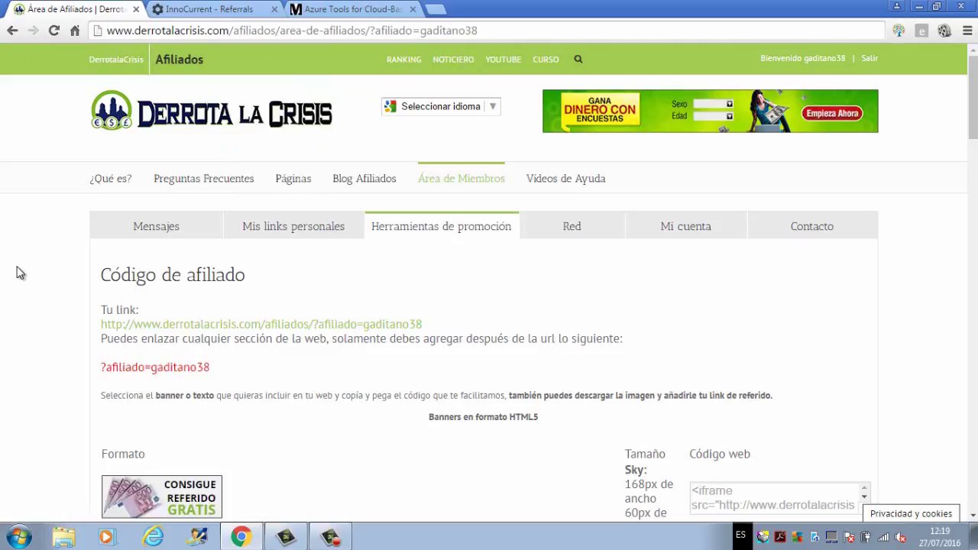
# - Review the HTML5 and GIF promotion banners with their sizes and web codes
pyautogui.scroll(-3, 149, 447)
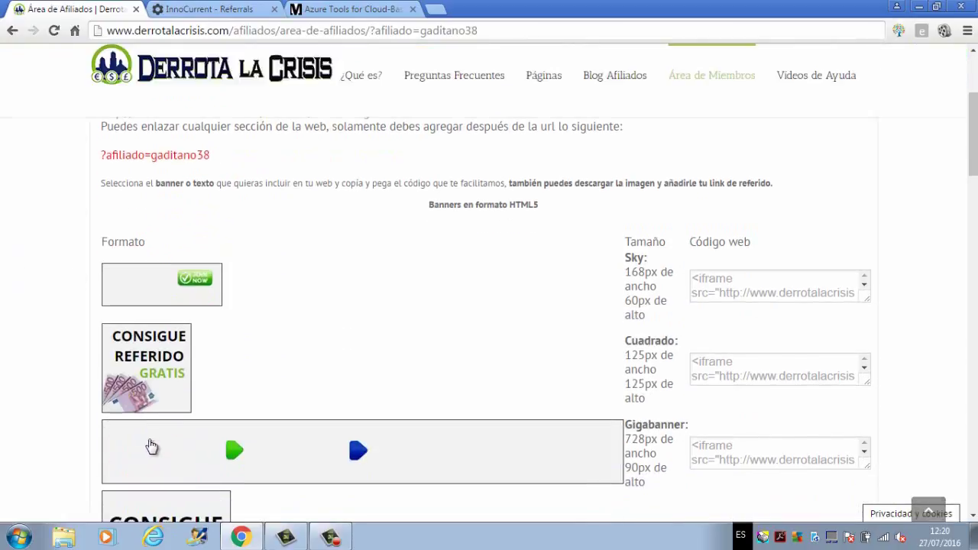
pyautogui.scroll(-3, 107, 456)
pyautogui.scroll(3, 100, 454)
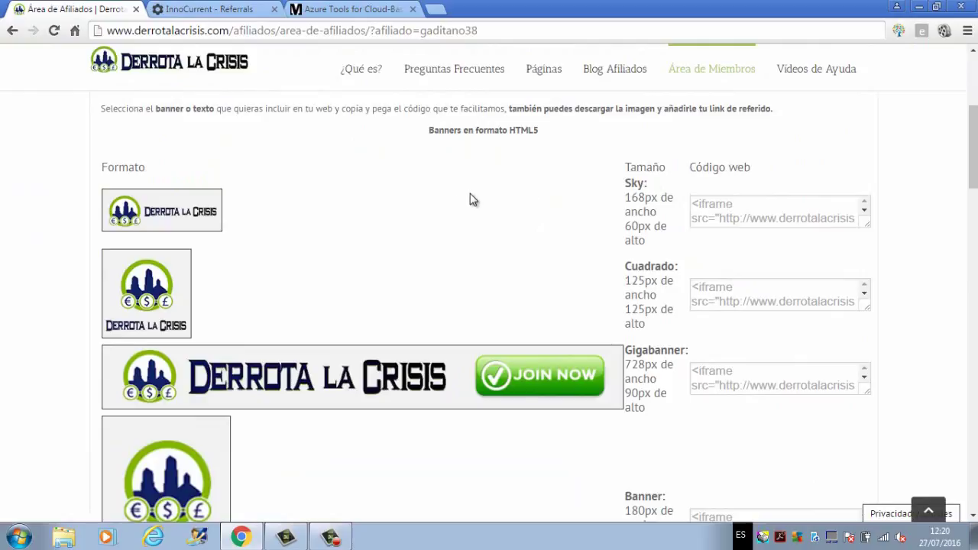
pyautogui.scroll(-12, 470, 200)
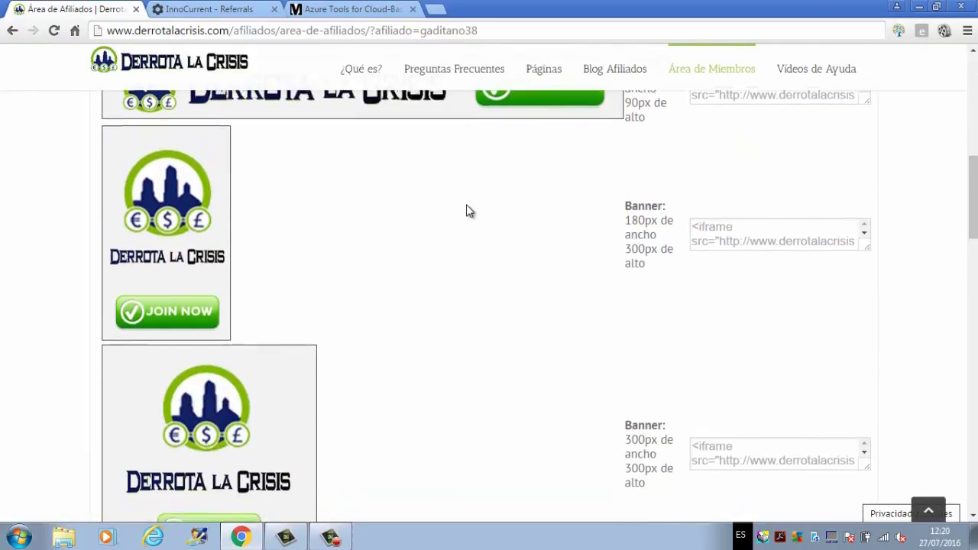
pyautogui.scroll(3, 466, 212)
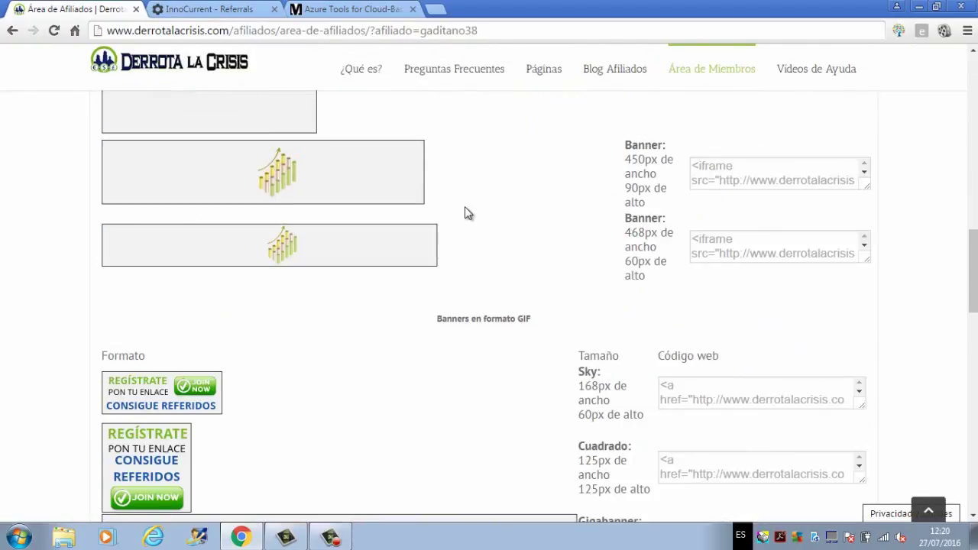
pyautogui.scroll(-2, 324, 369)
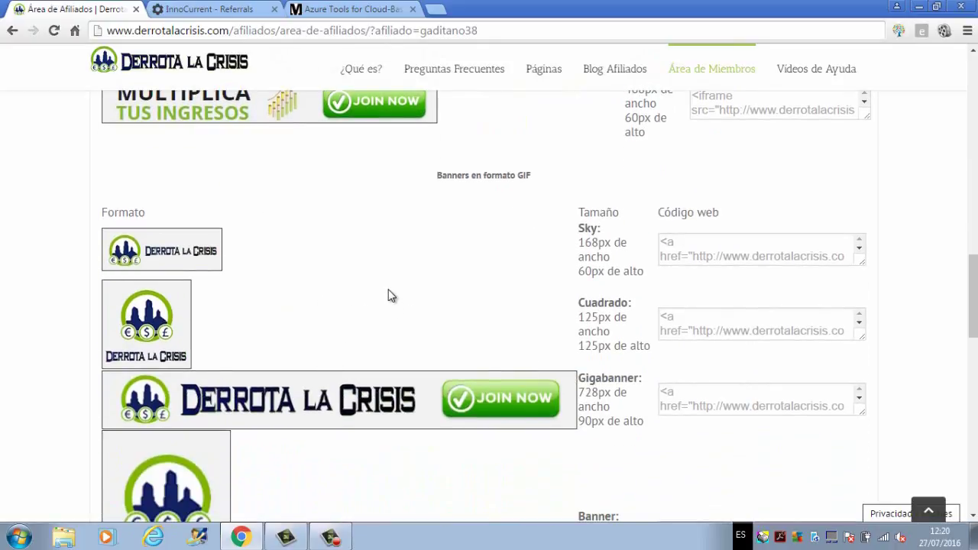
pyautogui.scroll(-4, 412, 282)
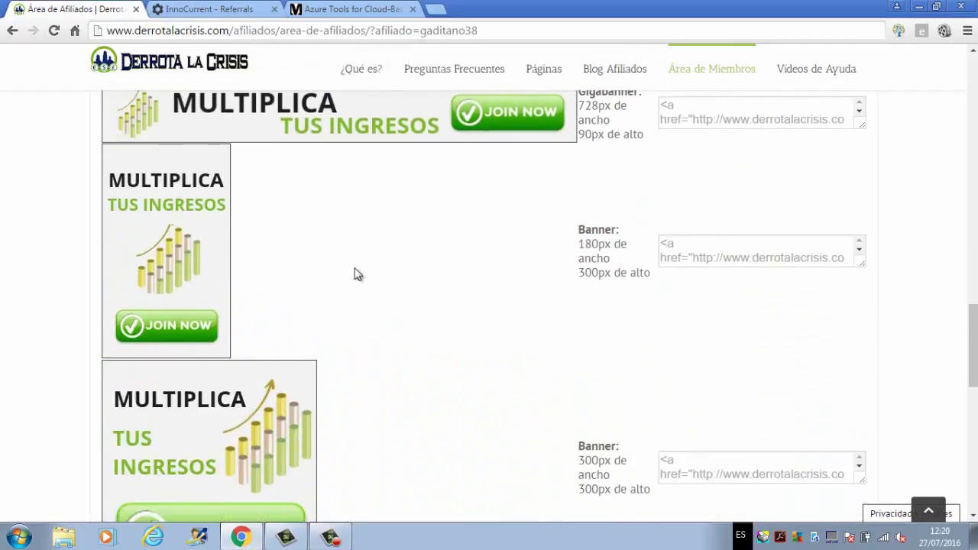
pyautogui.scroll(15, 149, 290)
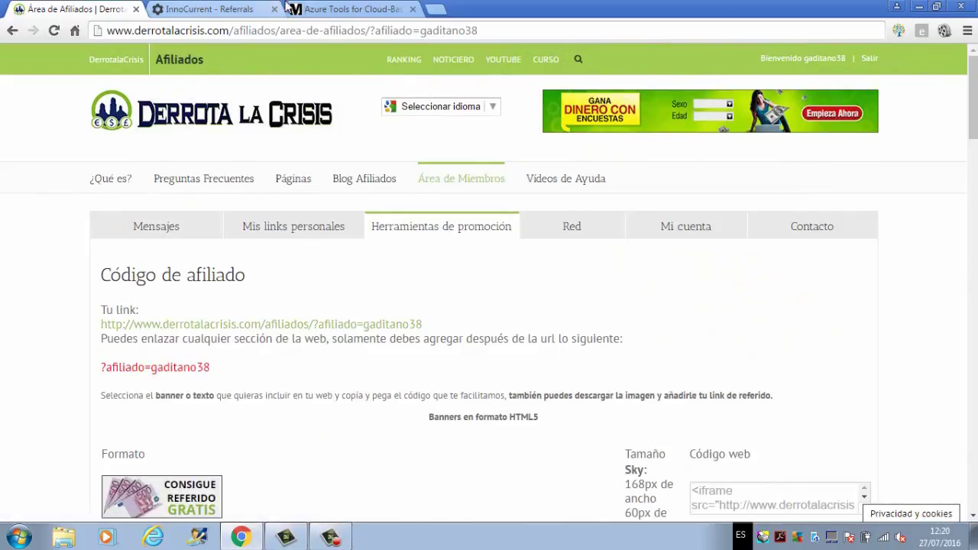
# - Return to the InnoCurrent Referrals page and review the referral link, banner, banner HTML and forum BB code
pyautogui.click(326, 9)
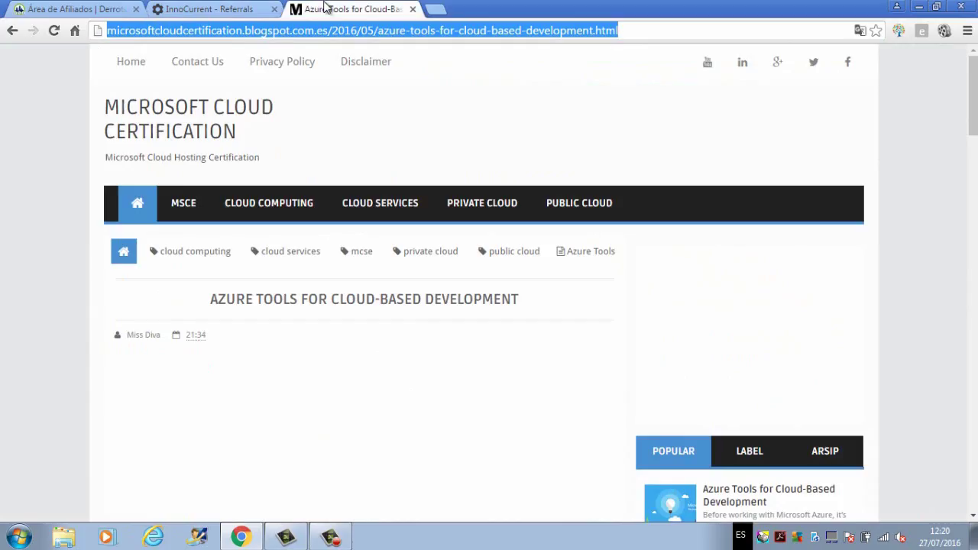
pyautogui.click(220, 9)
pyautogui.scroll(-1, 277, 309)
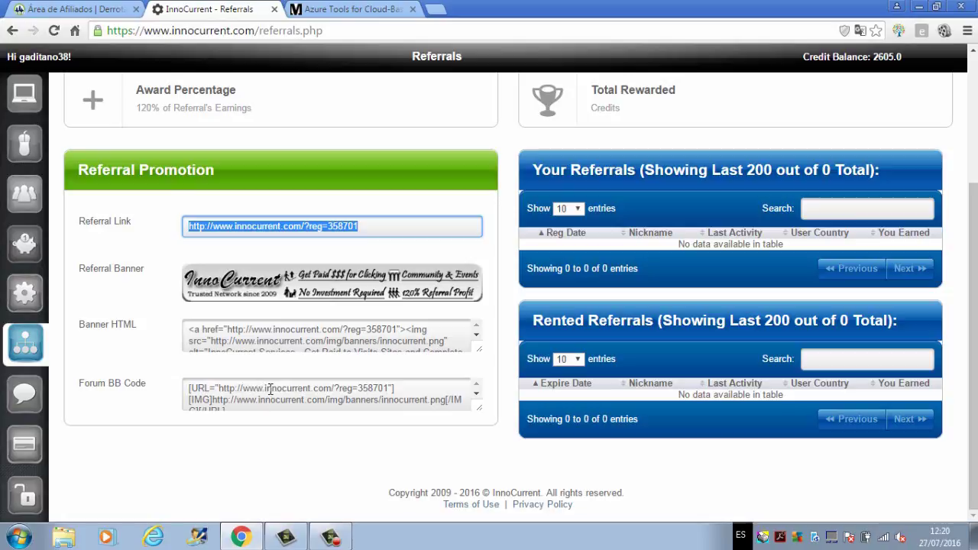
pyautogui.scroll(-1, 269, 389)
pyautogui.scroll(1, 269, 389)
pyautogui.scroll(3, 490, 297)
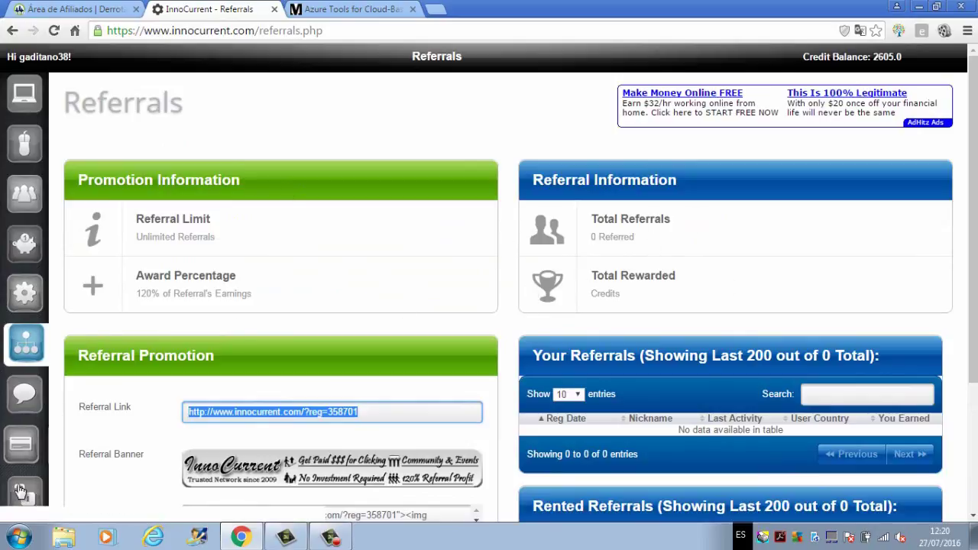
# - Open the Request Help page and review the frequently asked questions and the ticket submission form
pyautogui.click(17, 409)
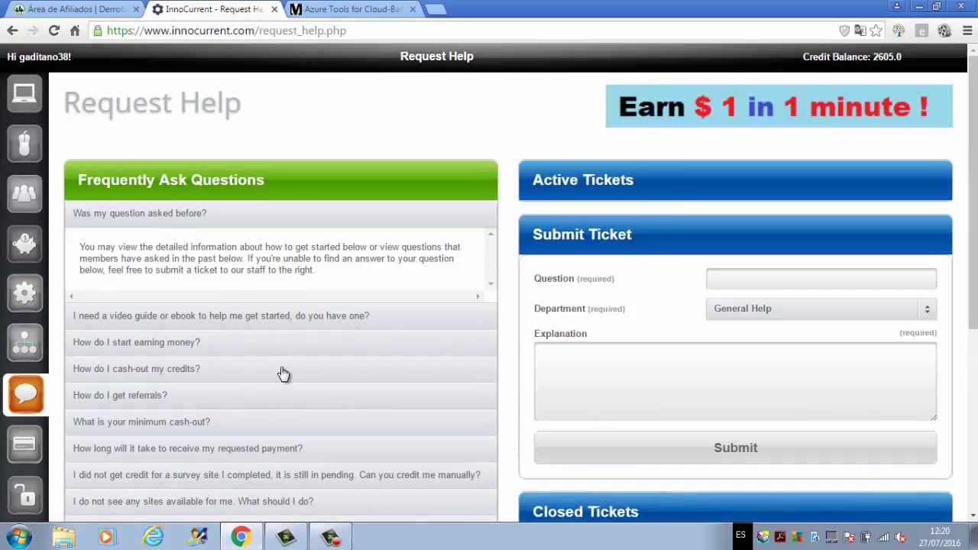
pyautogui.scroll(-3, 281, 367)
pyautogui.scroll(1, 280, 374)
pyautogui.scroll(2, 281, 372)
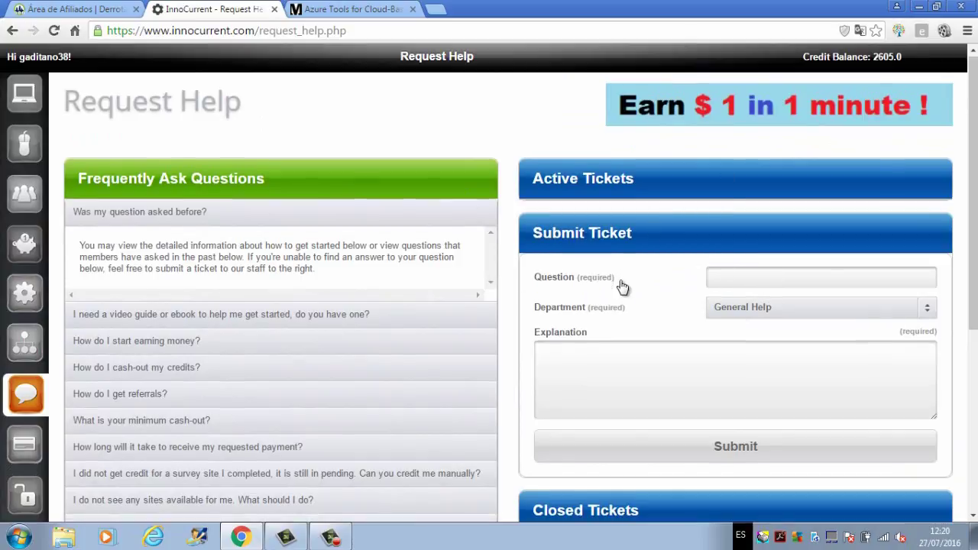
pyautogui.scroll(-2, 622, 287)
pyautogui.scroll(2, 746, 283)
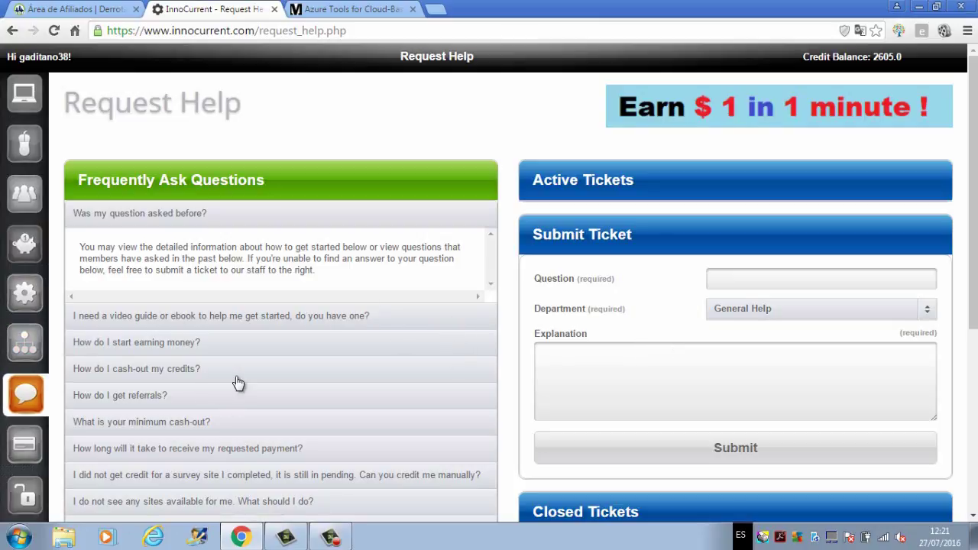
pyautogui.scroll(-2, 632, 203)
pyautogui.scroll(2, 642, 221)
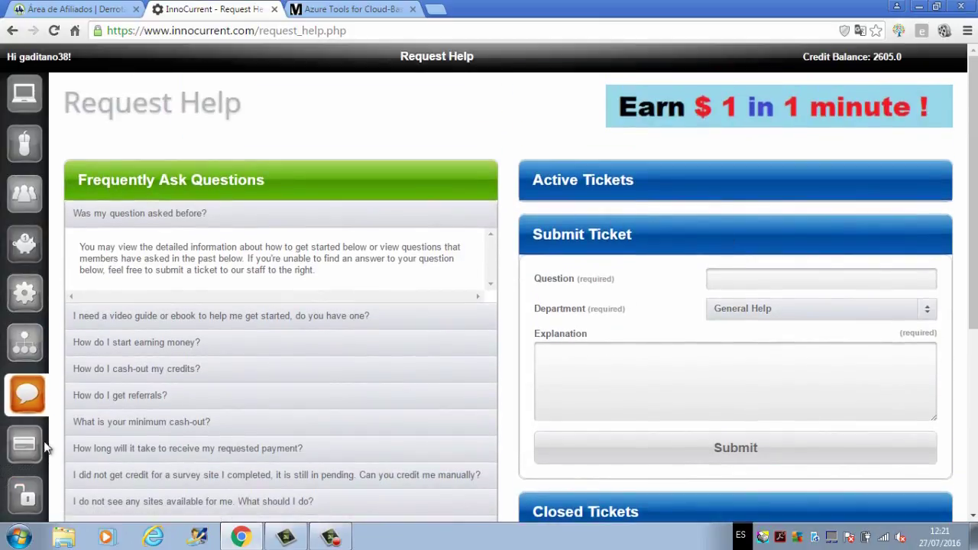
pyautogui.scroll(-2, 23, 441)
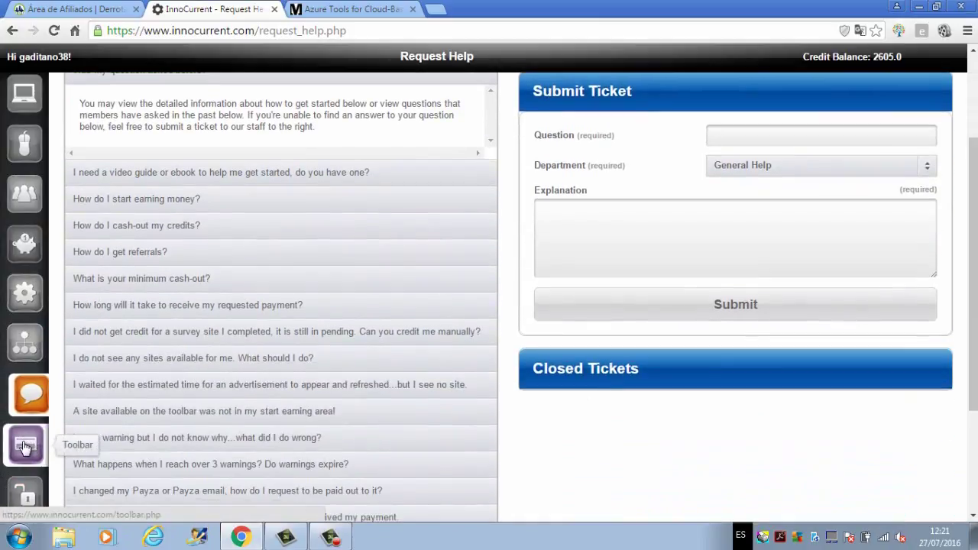
# - Open the Toolbar page and examine the toolbar preview with its list of available site types
pyautogui.click(25, 447)
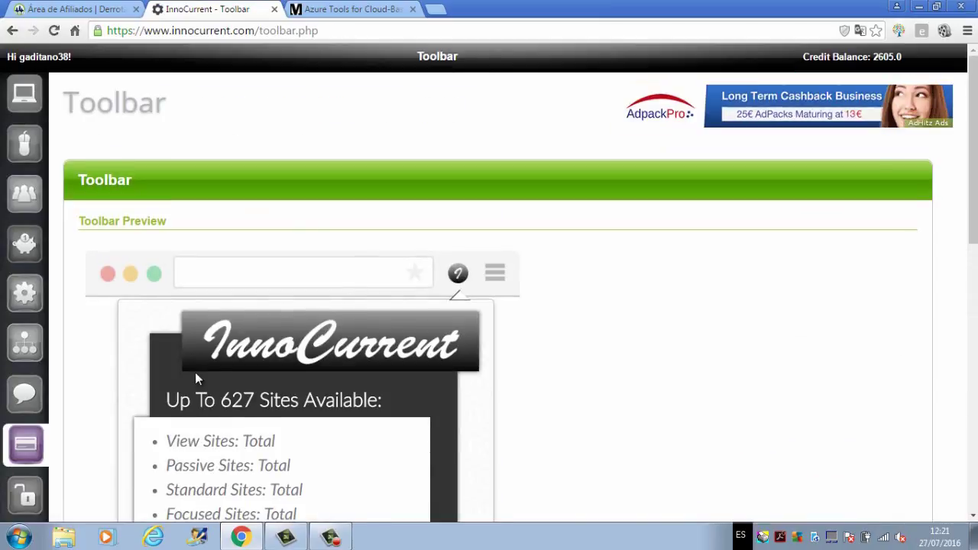
pyautogui.scroll(-4, 225, 382)
pyautogui.scroll(2, 222, 380)
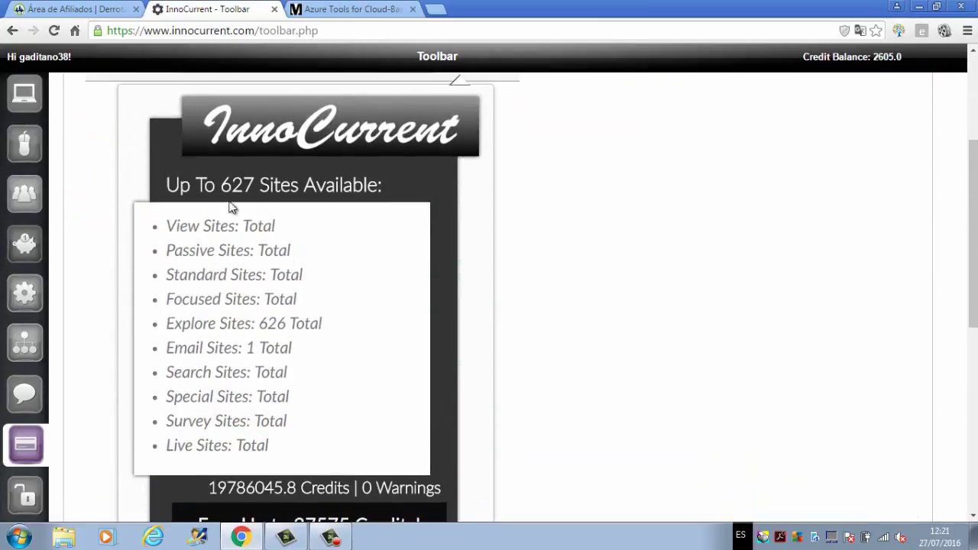
pyautogui.scroll(3, 263, 243)
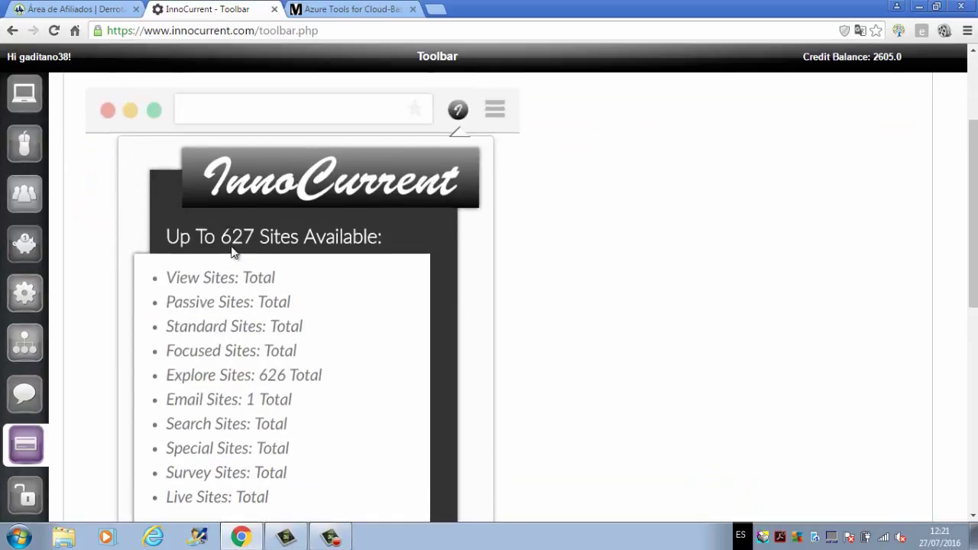
# - Review the rest of the toolbar preview, down to its credits, warnings and potential earnings summary
pyautogui.scroll(-2, 250, 321)
pyautogui.scroll(-3, 253, 333)
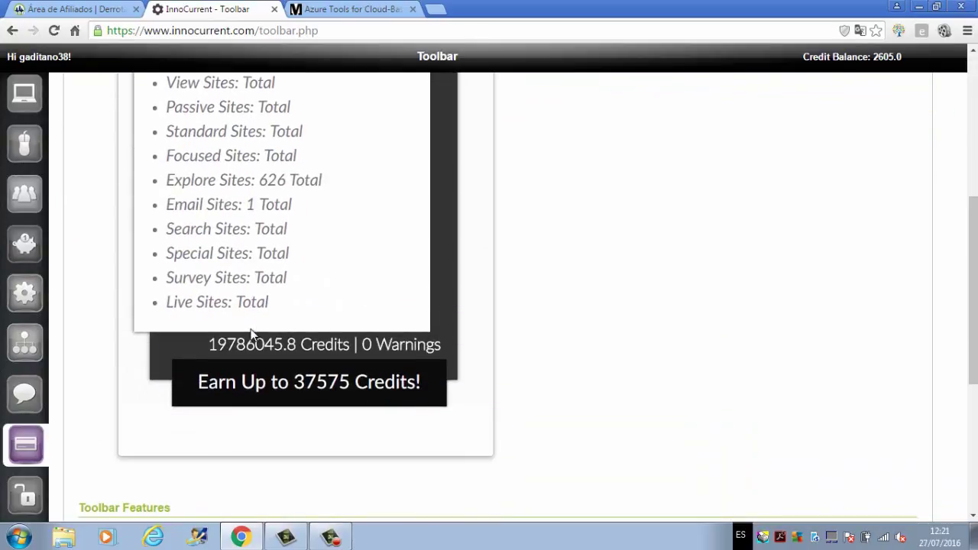
pyautogui.scroll(5, 254, 334)
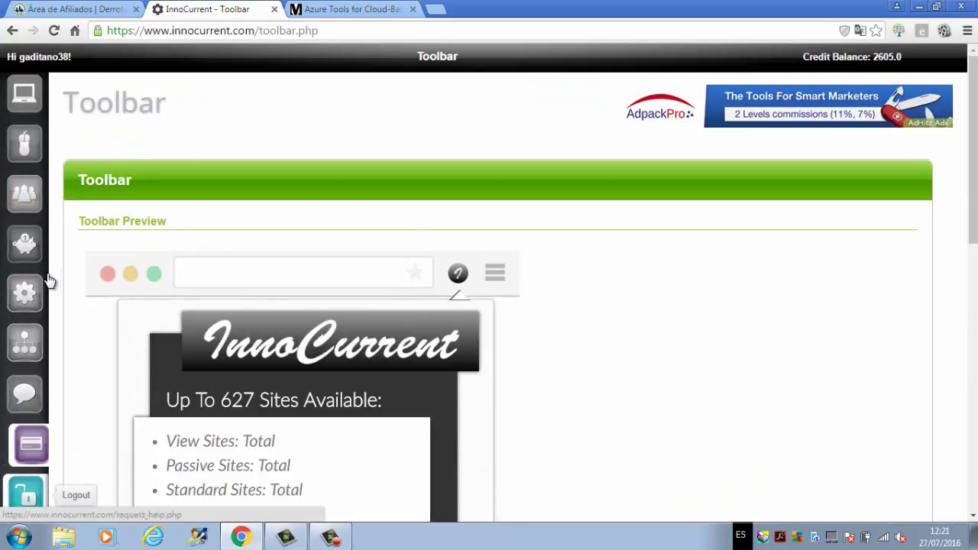
# - Open the Explore section of the Start Earning page and review its instructions, URL submission form and pending site notice
pyautogui.click(42, 142)
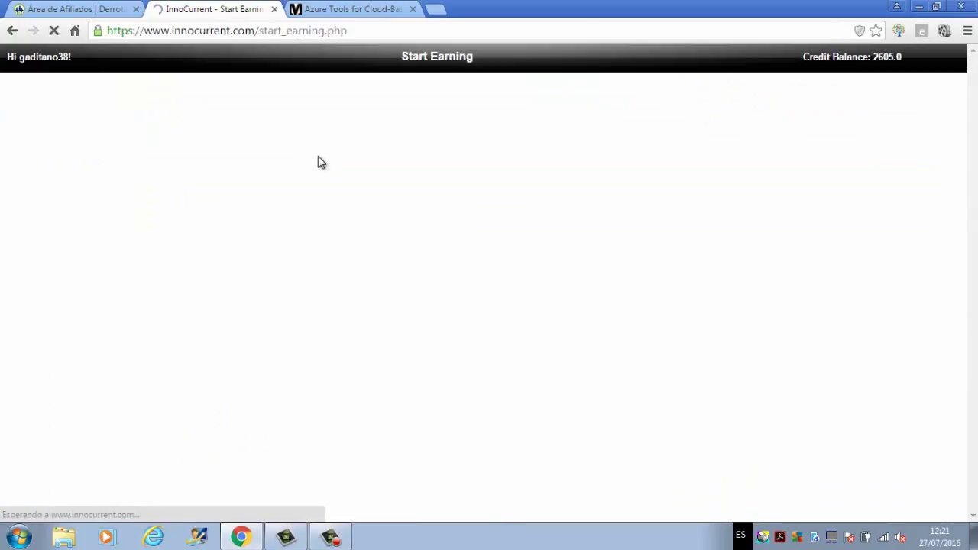
pyautogui.click(216, 170)
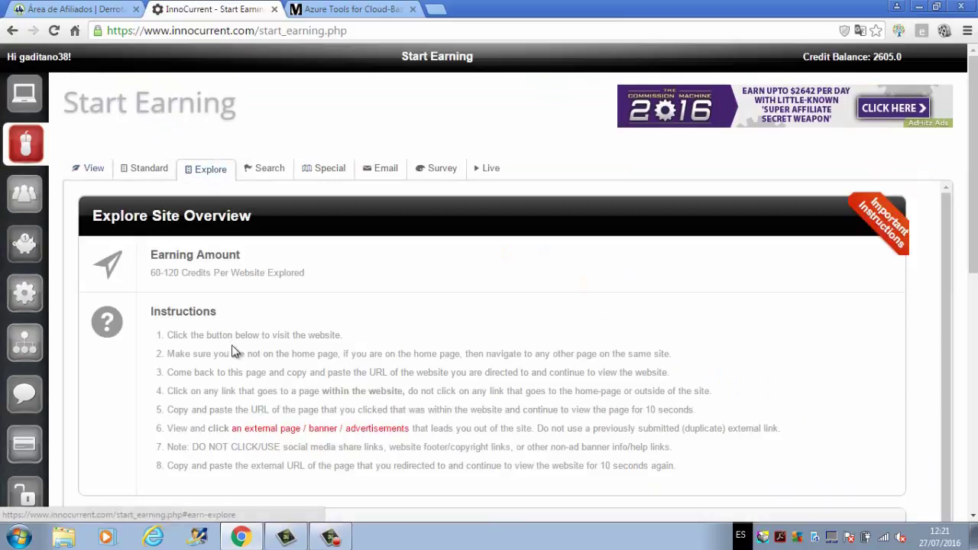
pyautogui.scroll(-7, 295, 346)
pyautogui.scroll(-2, 295, 344)
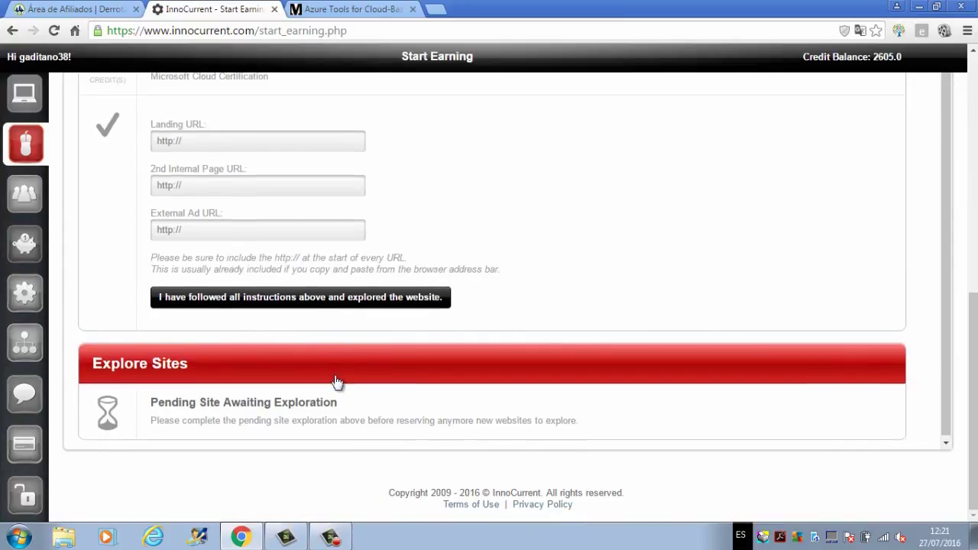
pyautogui.scroll(9, 246, 308)
pyautogui.scroll(2, 237, 308)
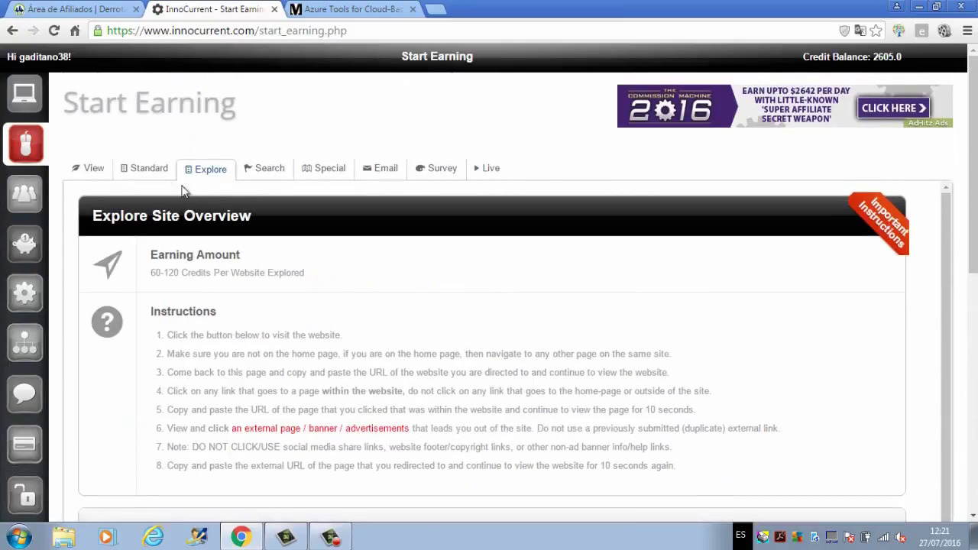
# - Show the Standard earning section and review the account warnings and the focused and standard site lists
pyautogui.click(142, 168)
pyautogui.scroll(-10, 270, 332)
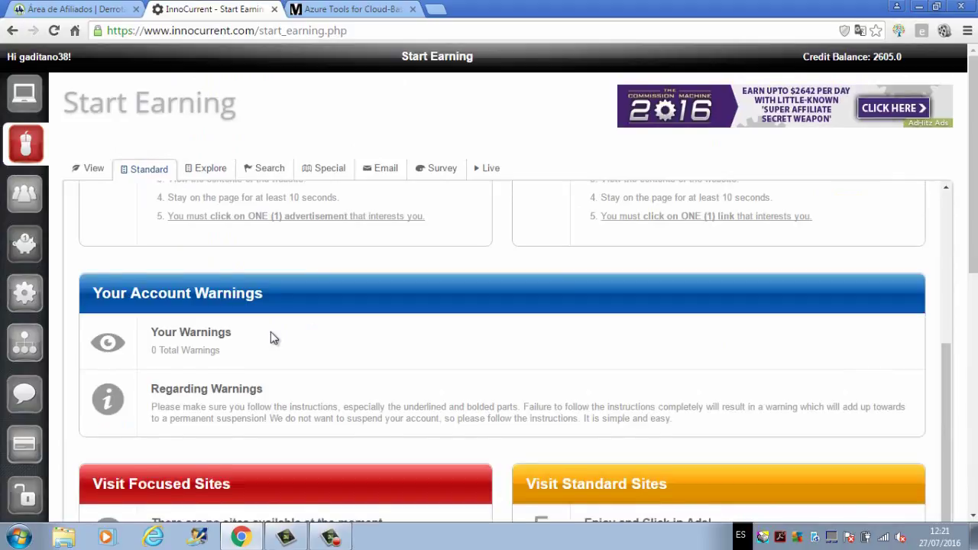
pyautogui.scroll(2, 282, 280)
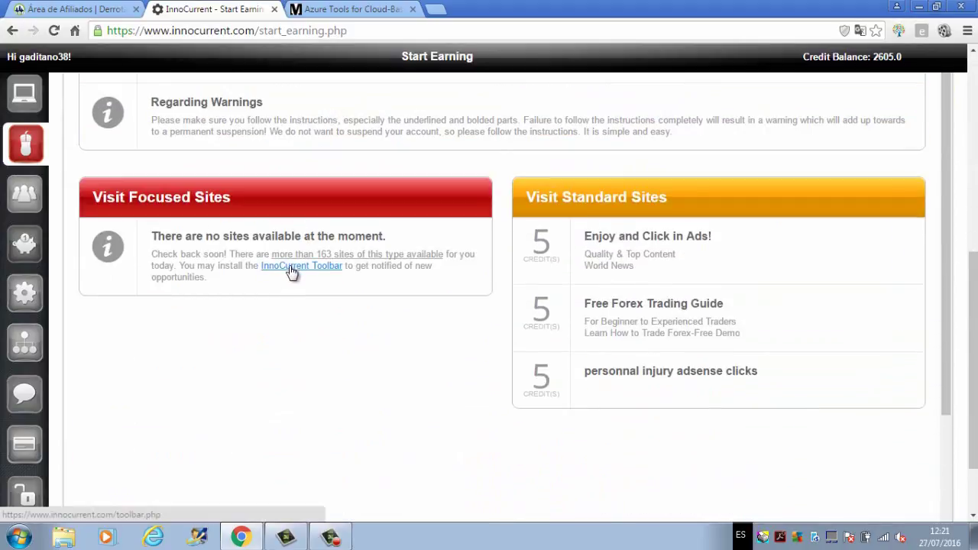
# - Follow the InnoCurrent Toolbar link, install the Member Toolbar extension for Chrome, and dismiss the installation notice
pyautogui.click(292, 273)
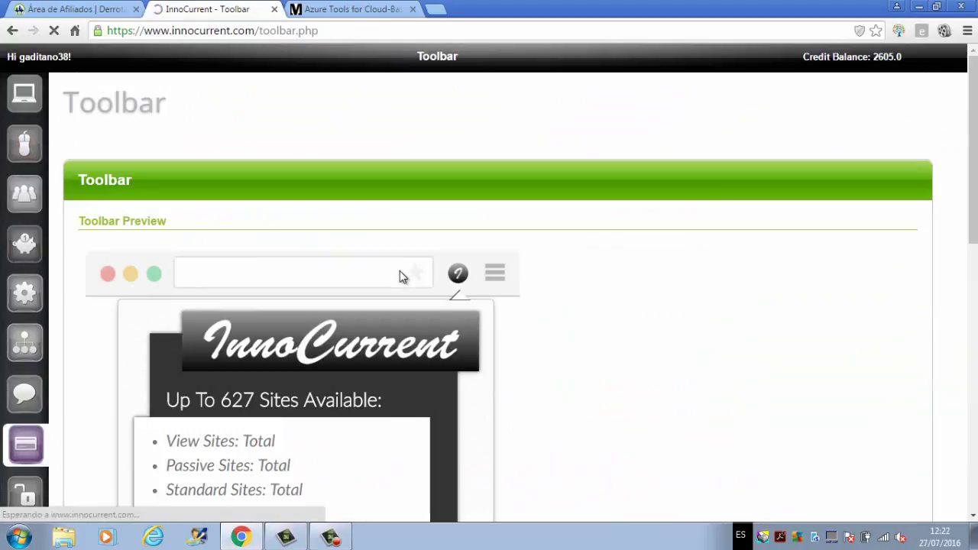
pyautogui.scroll(-1, 371, 338)
pyautogui.scroll(-8, 371, 339)
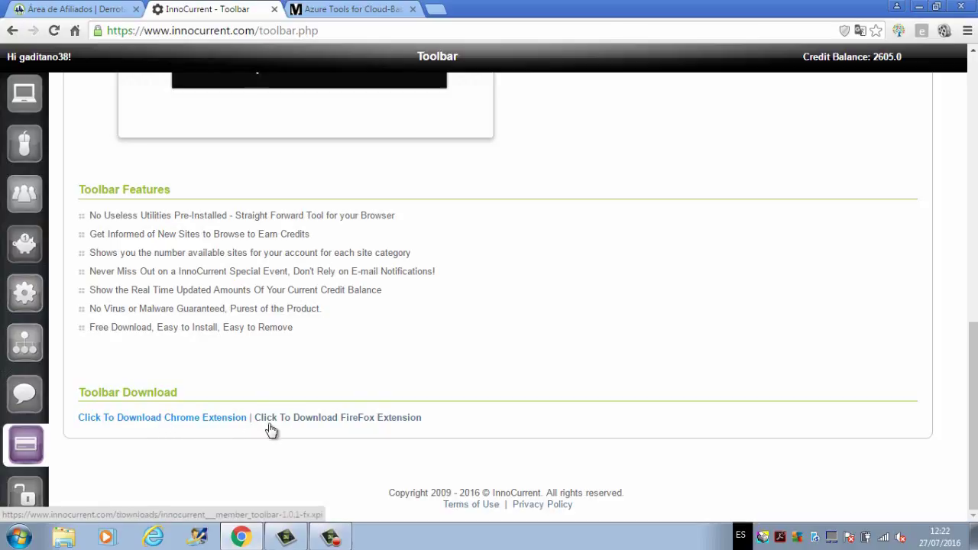
pyautogui.click(186, 422)
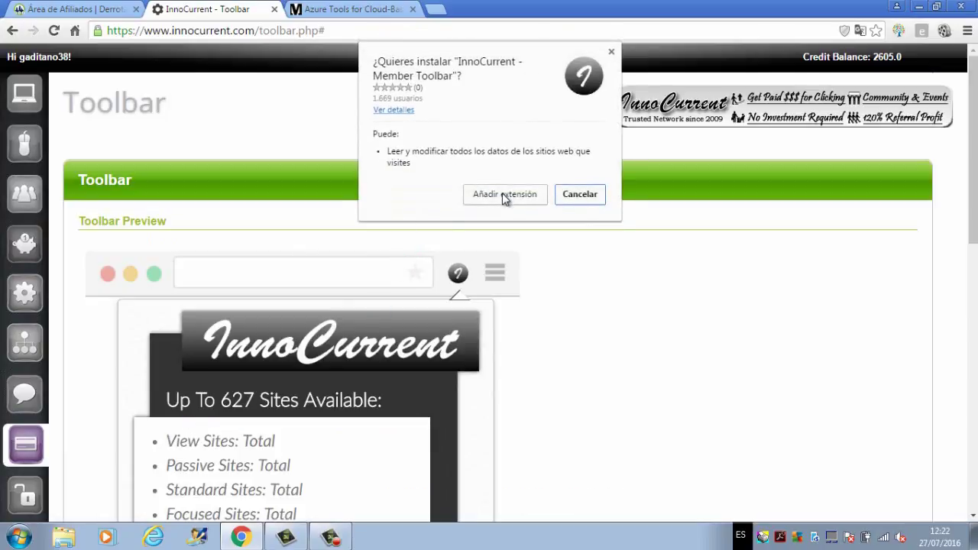
pyautogui.click(504, 195)
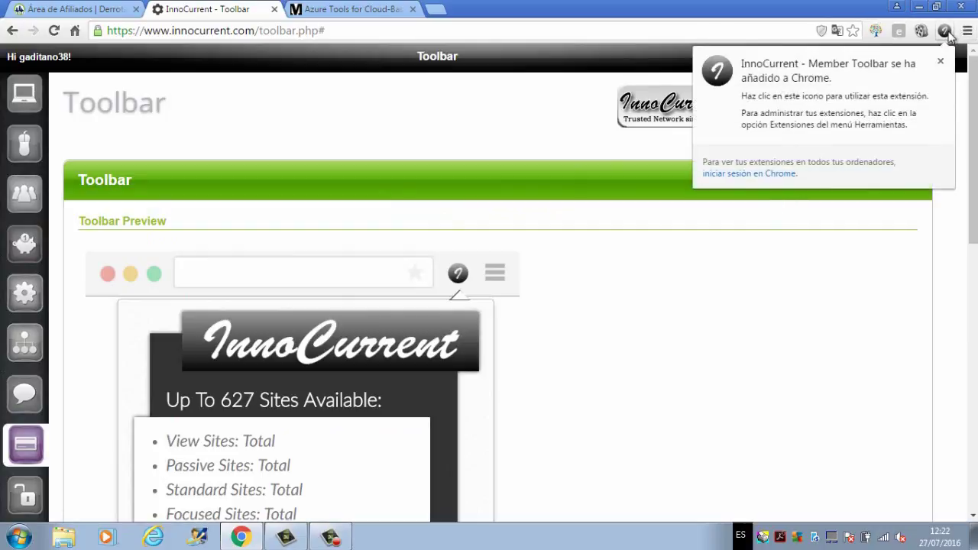
pyautogui.click(791, 302)
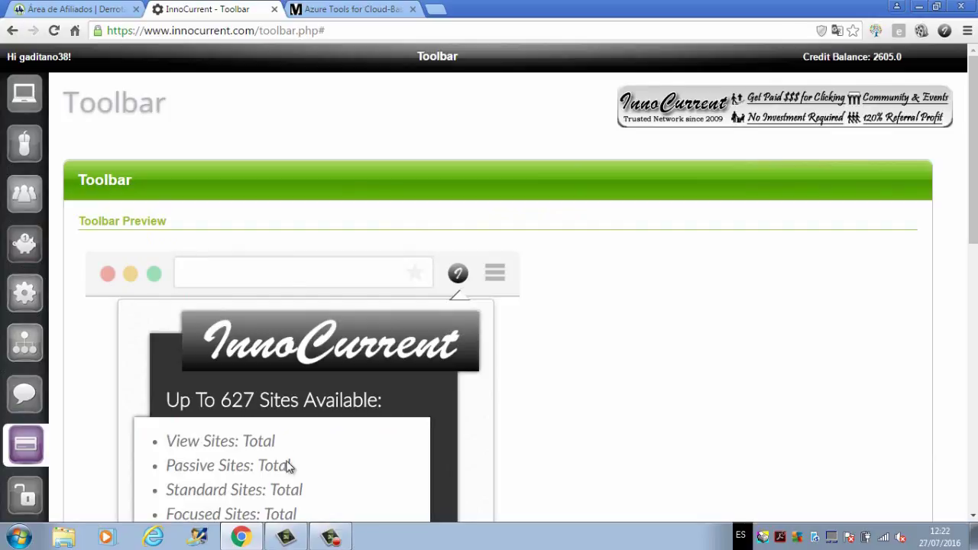
pyautogui.click(330, 537)
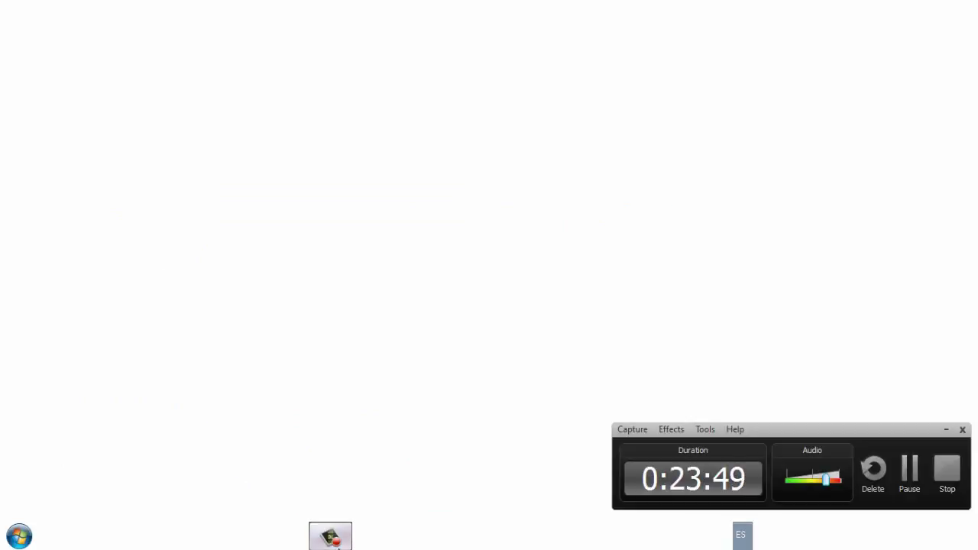
pyautogui.click(331, 537)
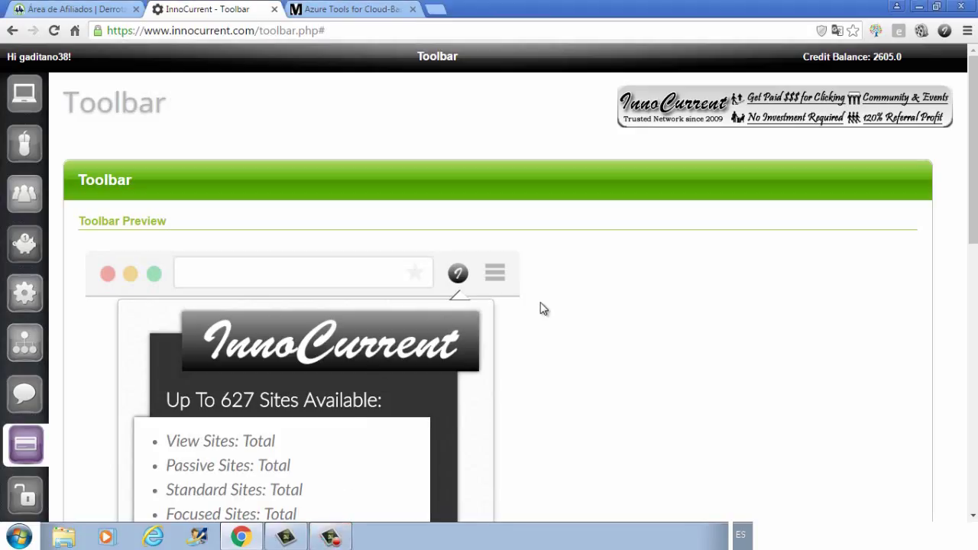